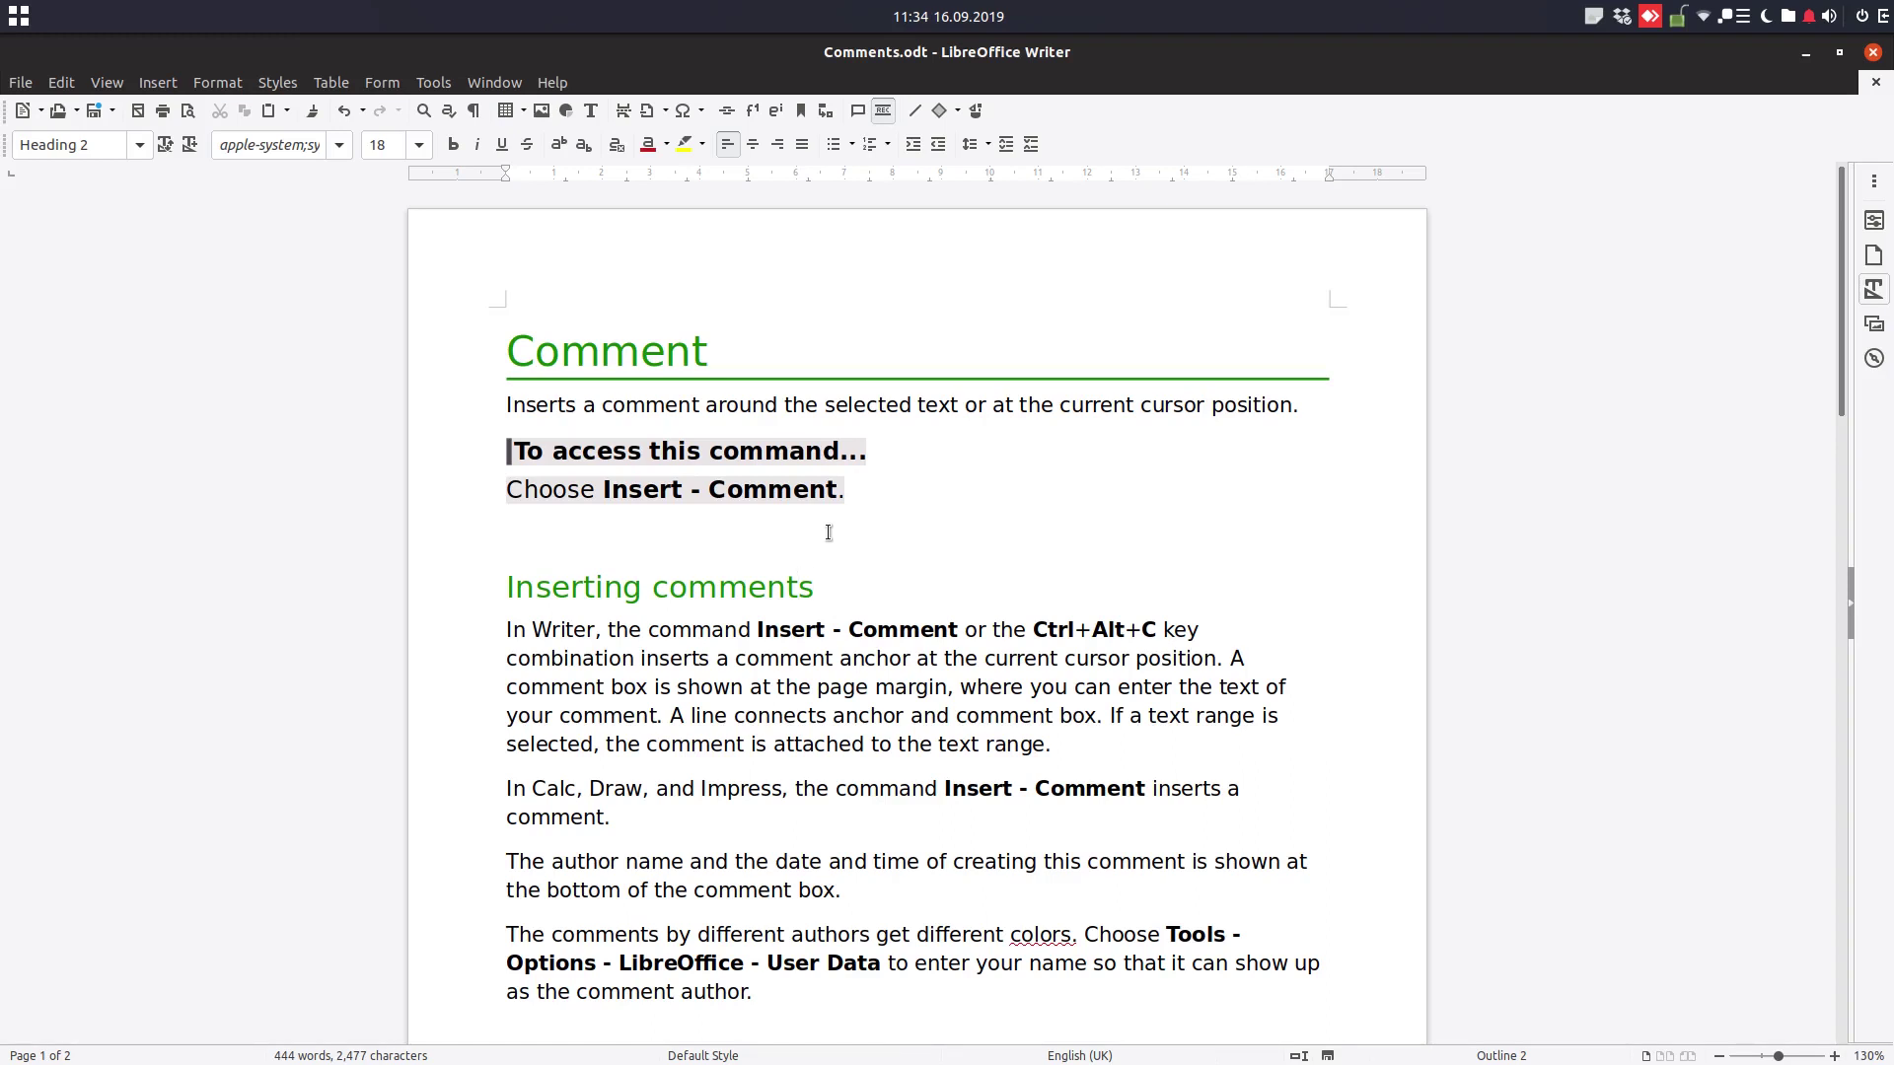
# Step: Select the word 'Inserts' in the first body paragraph and open the Insert menu
pyautogui.moveTo(716, 335); pyautogui.dragTo(478, 346)
pyautogui.click(666, 353)
pyautogui.click(1272, 405)
pyautogui.moveTo(1320, 404); pyautogui.dragTo(506, 407)
pyautogui.click(515, 405)
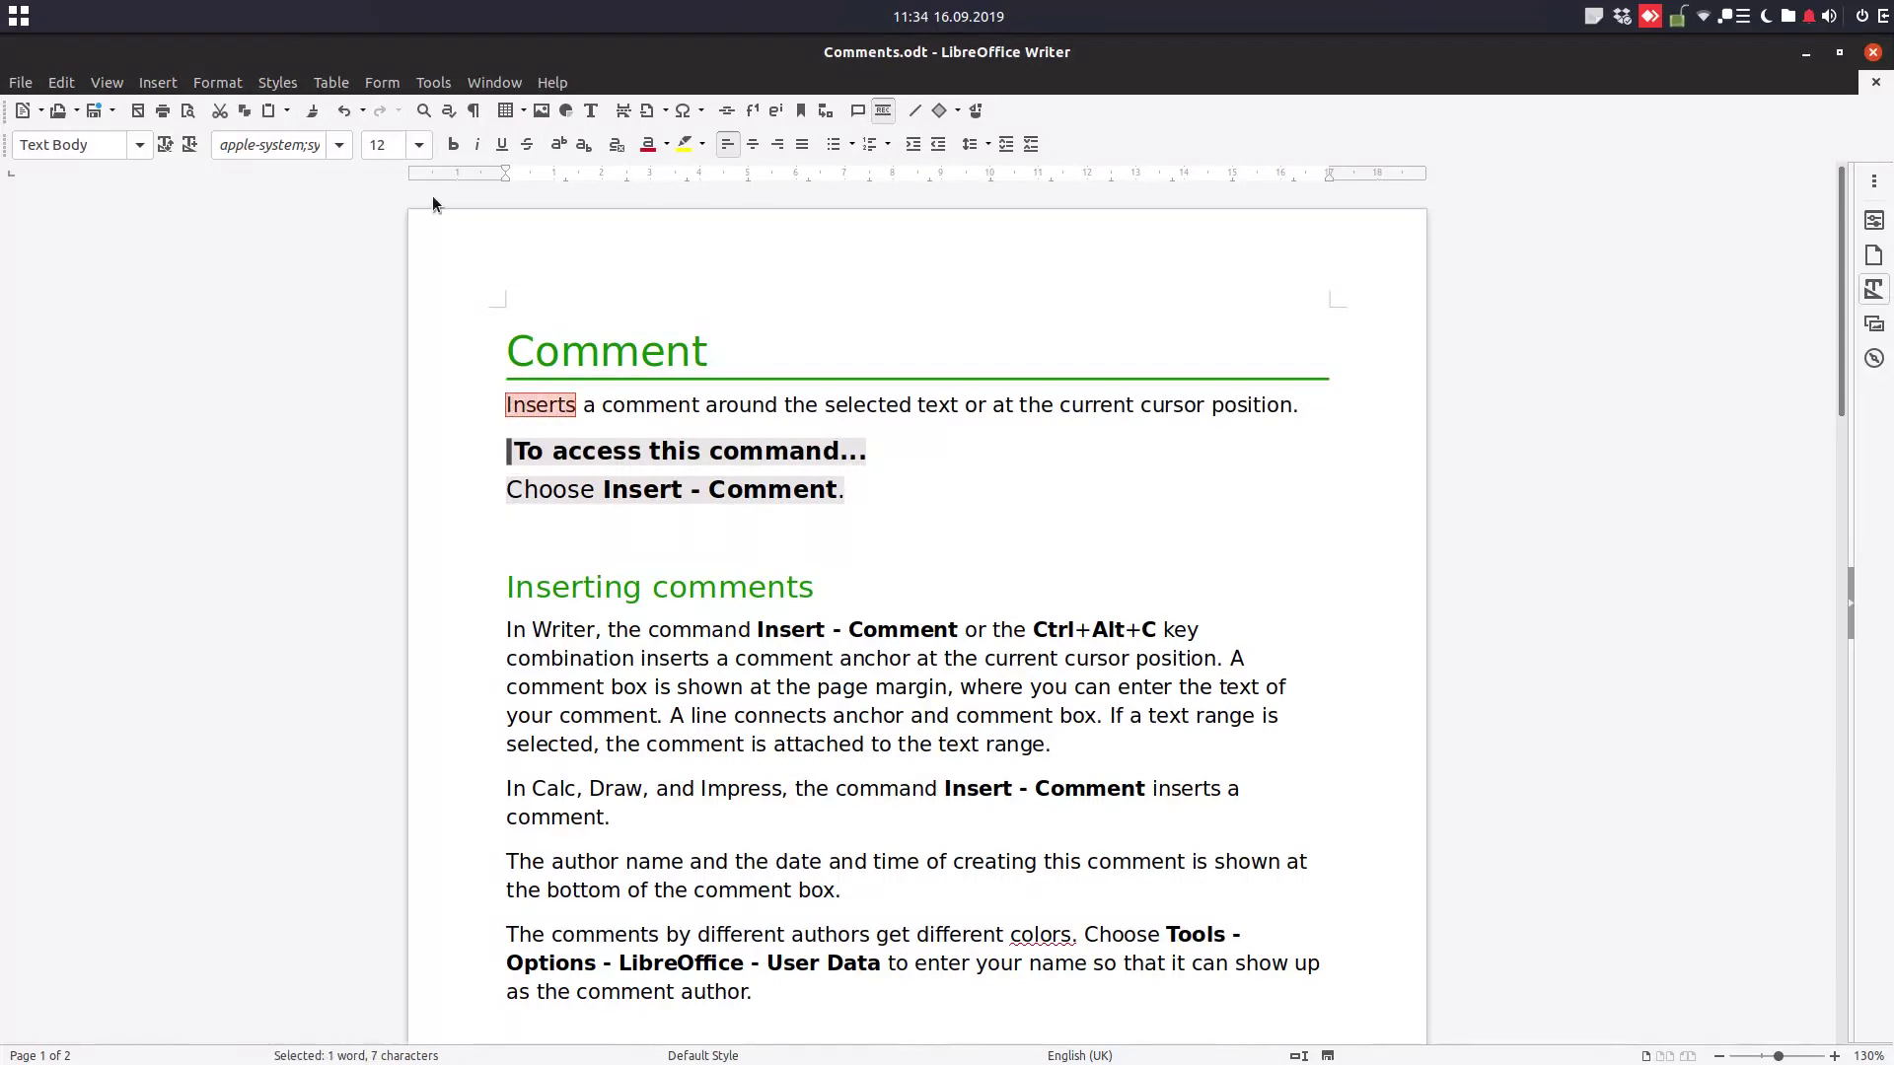
pyautogui.click(160, 85)
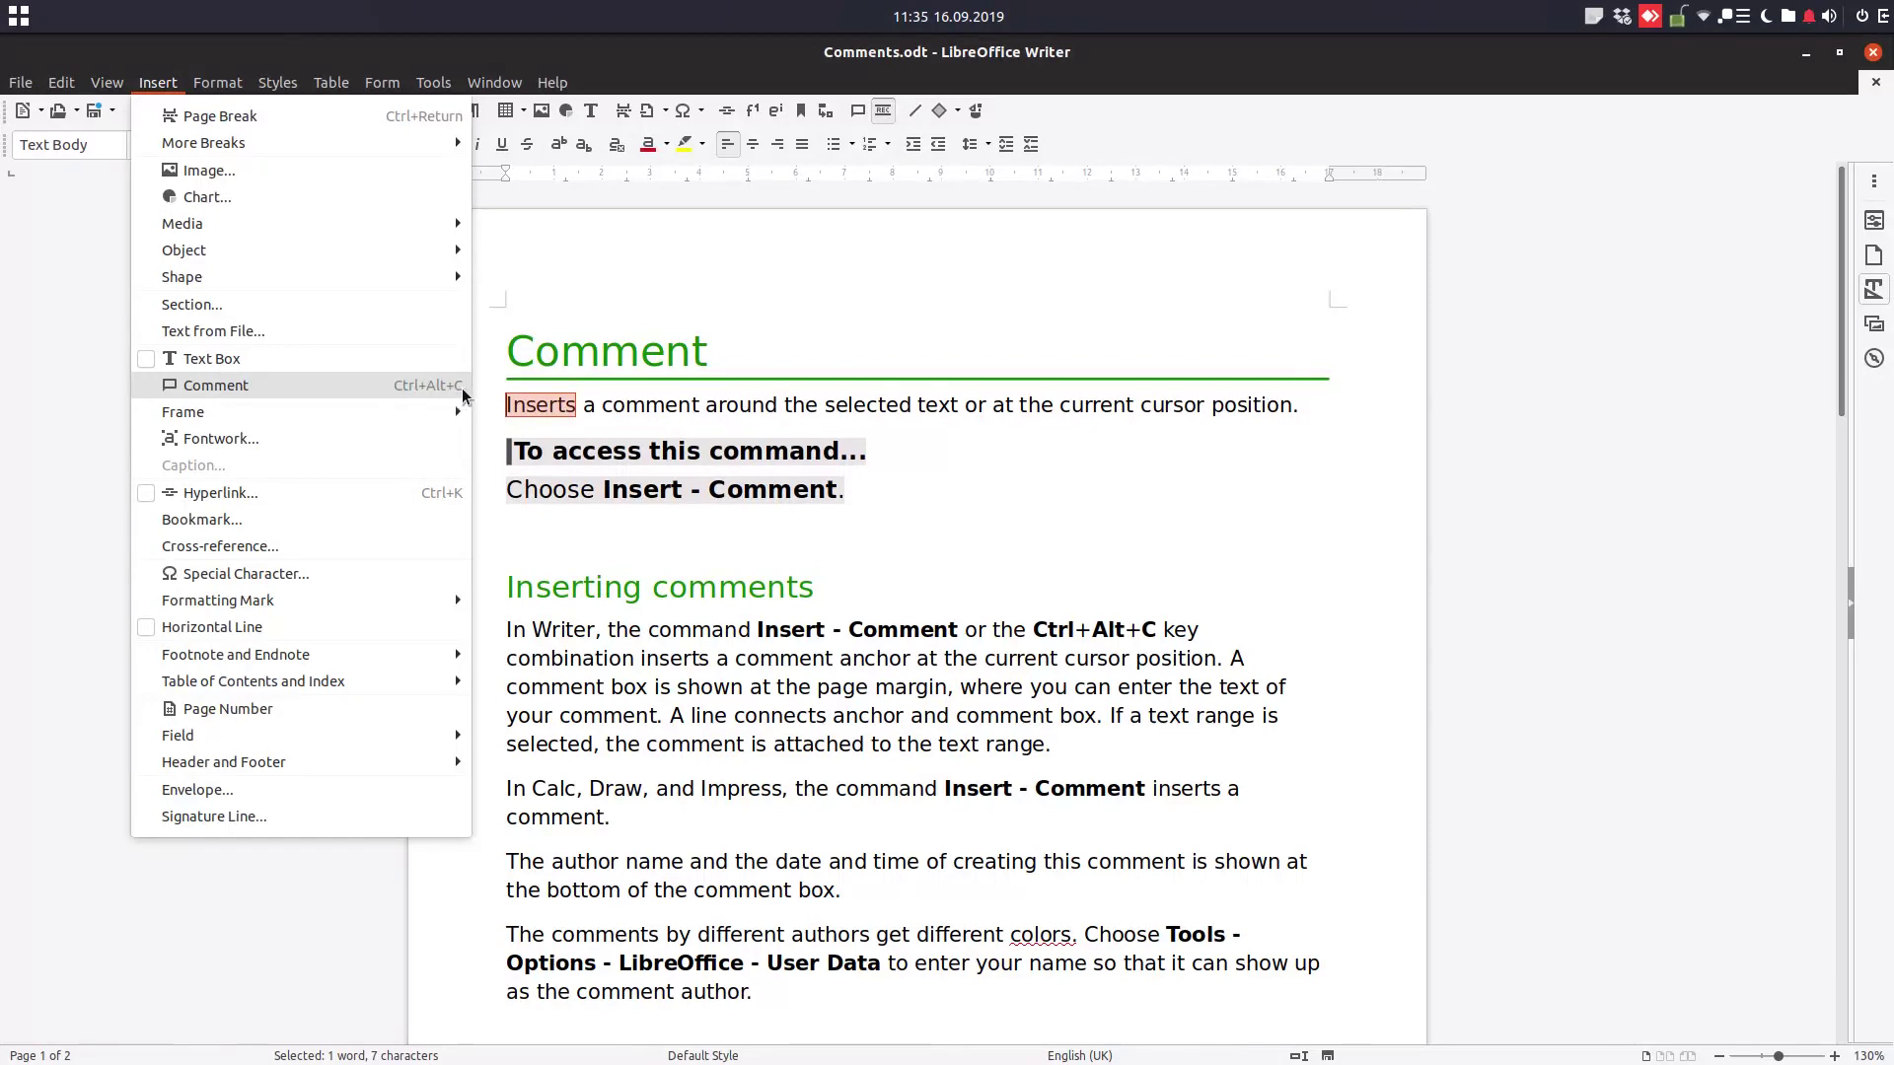
# Step: Add a comment to 'Inserts' with Ctrl+Alt+C and confirm the author name under Tools > Options > User Data
pyautogui.click(853, 117)
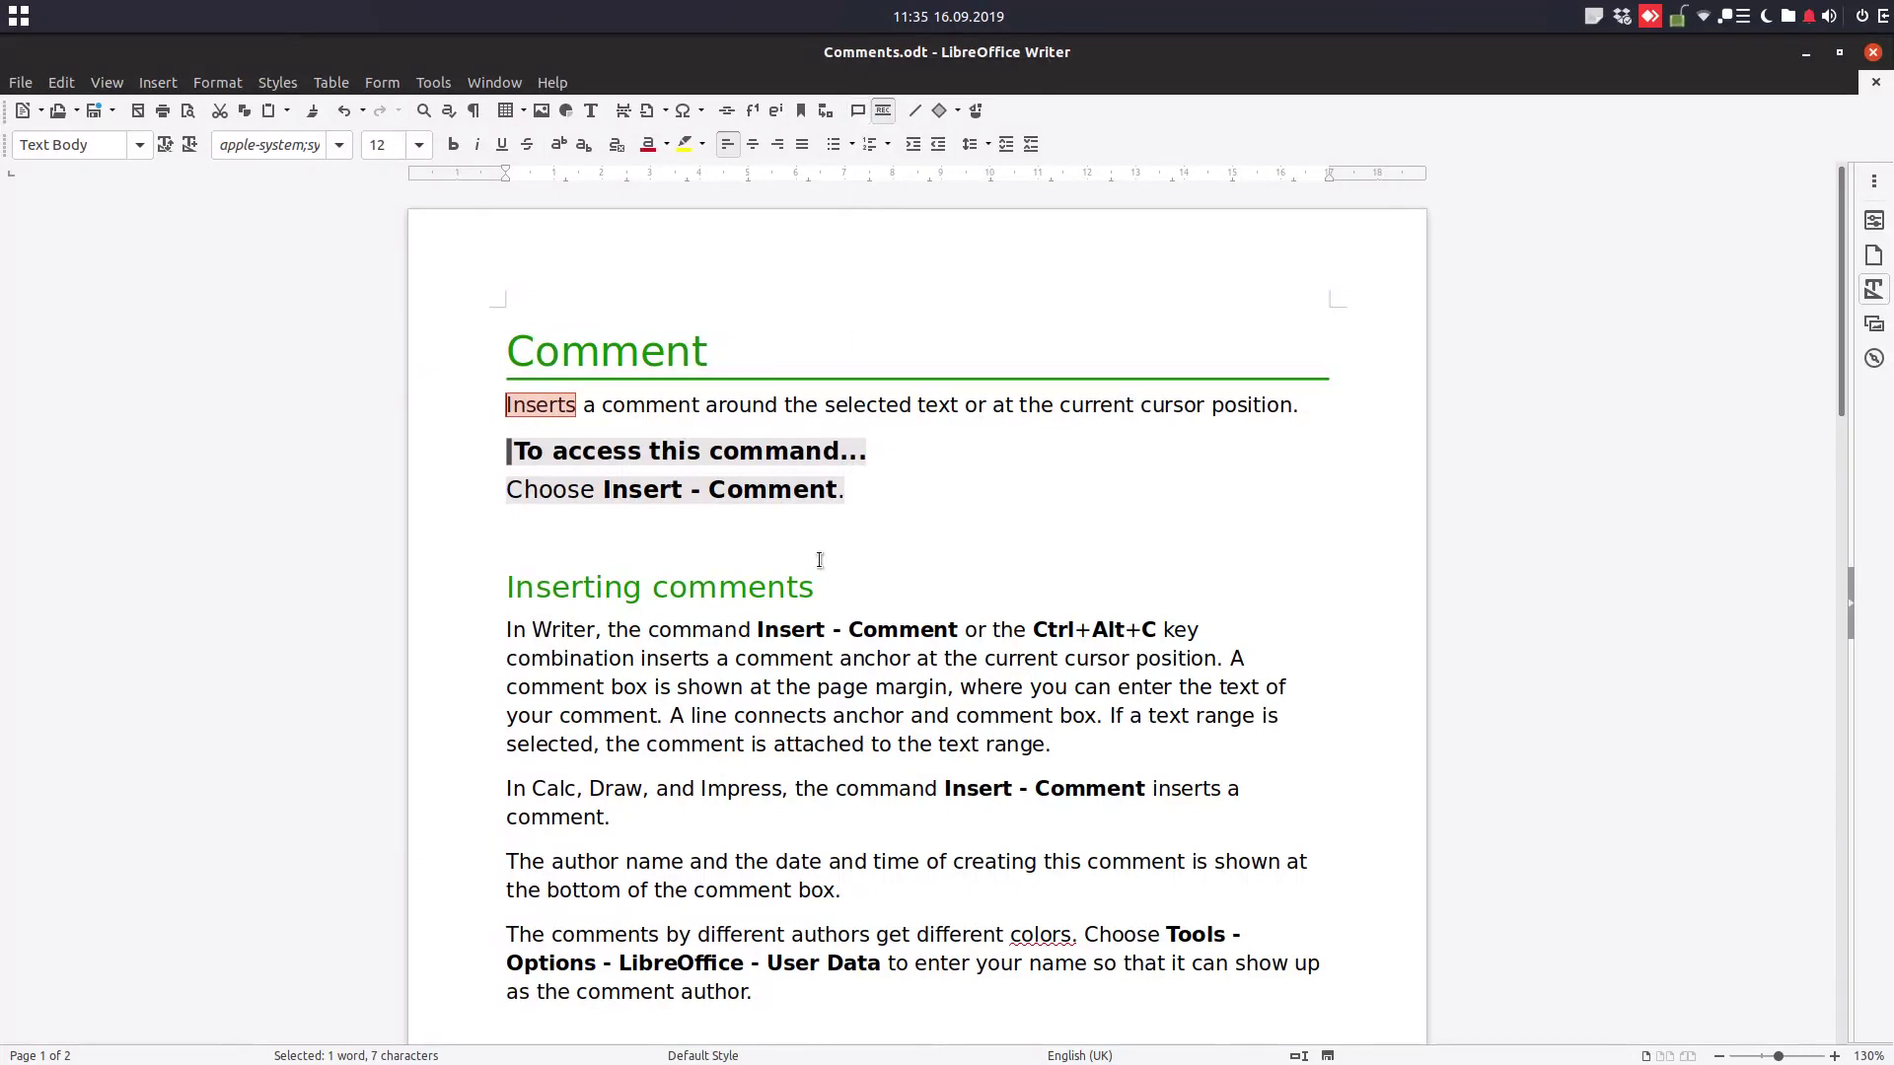
pyautogui.hotkey('ctrl', 'alt', 'c')
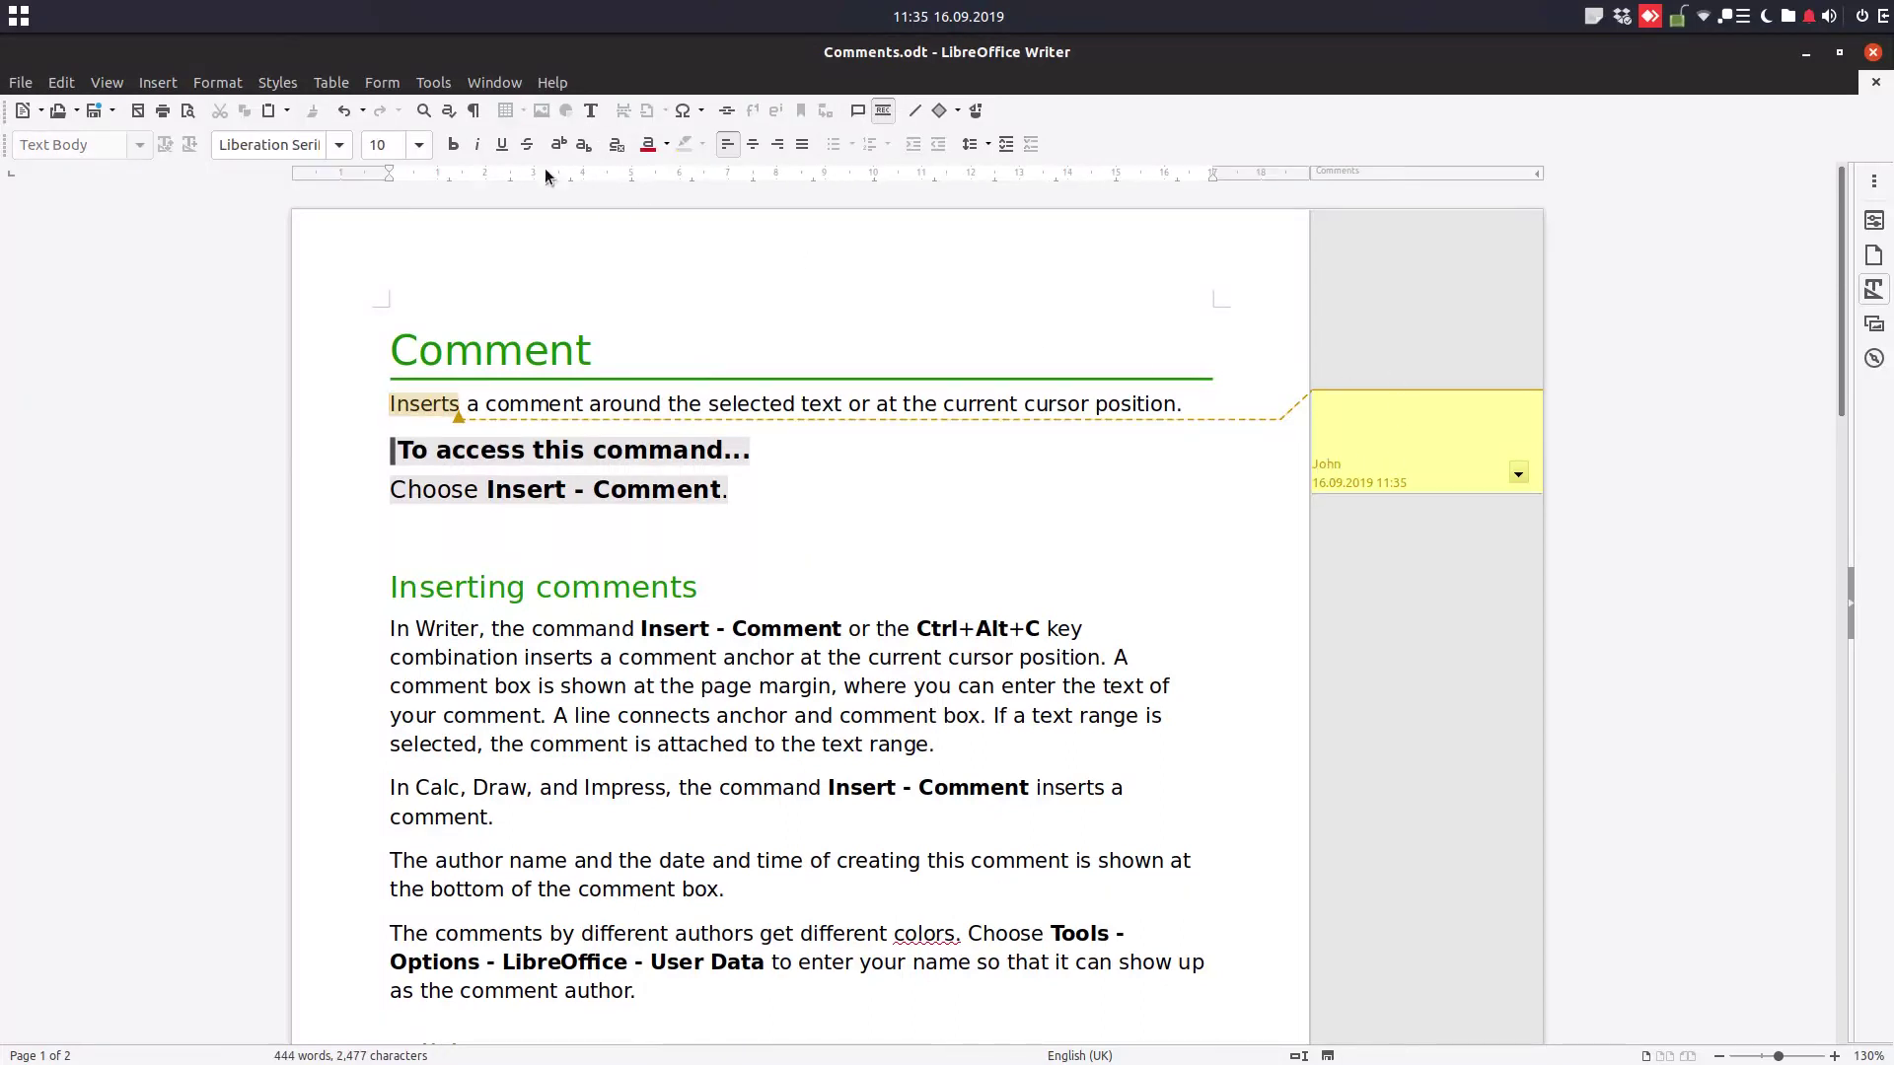
pyautogui.click(433, 83)
pyautogui.click(483, 654)
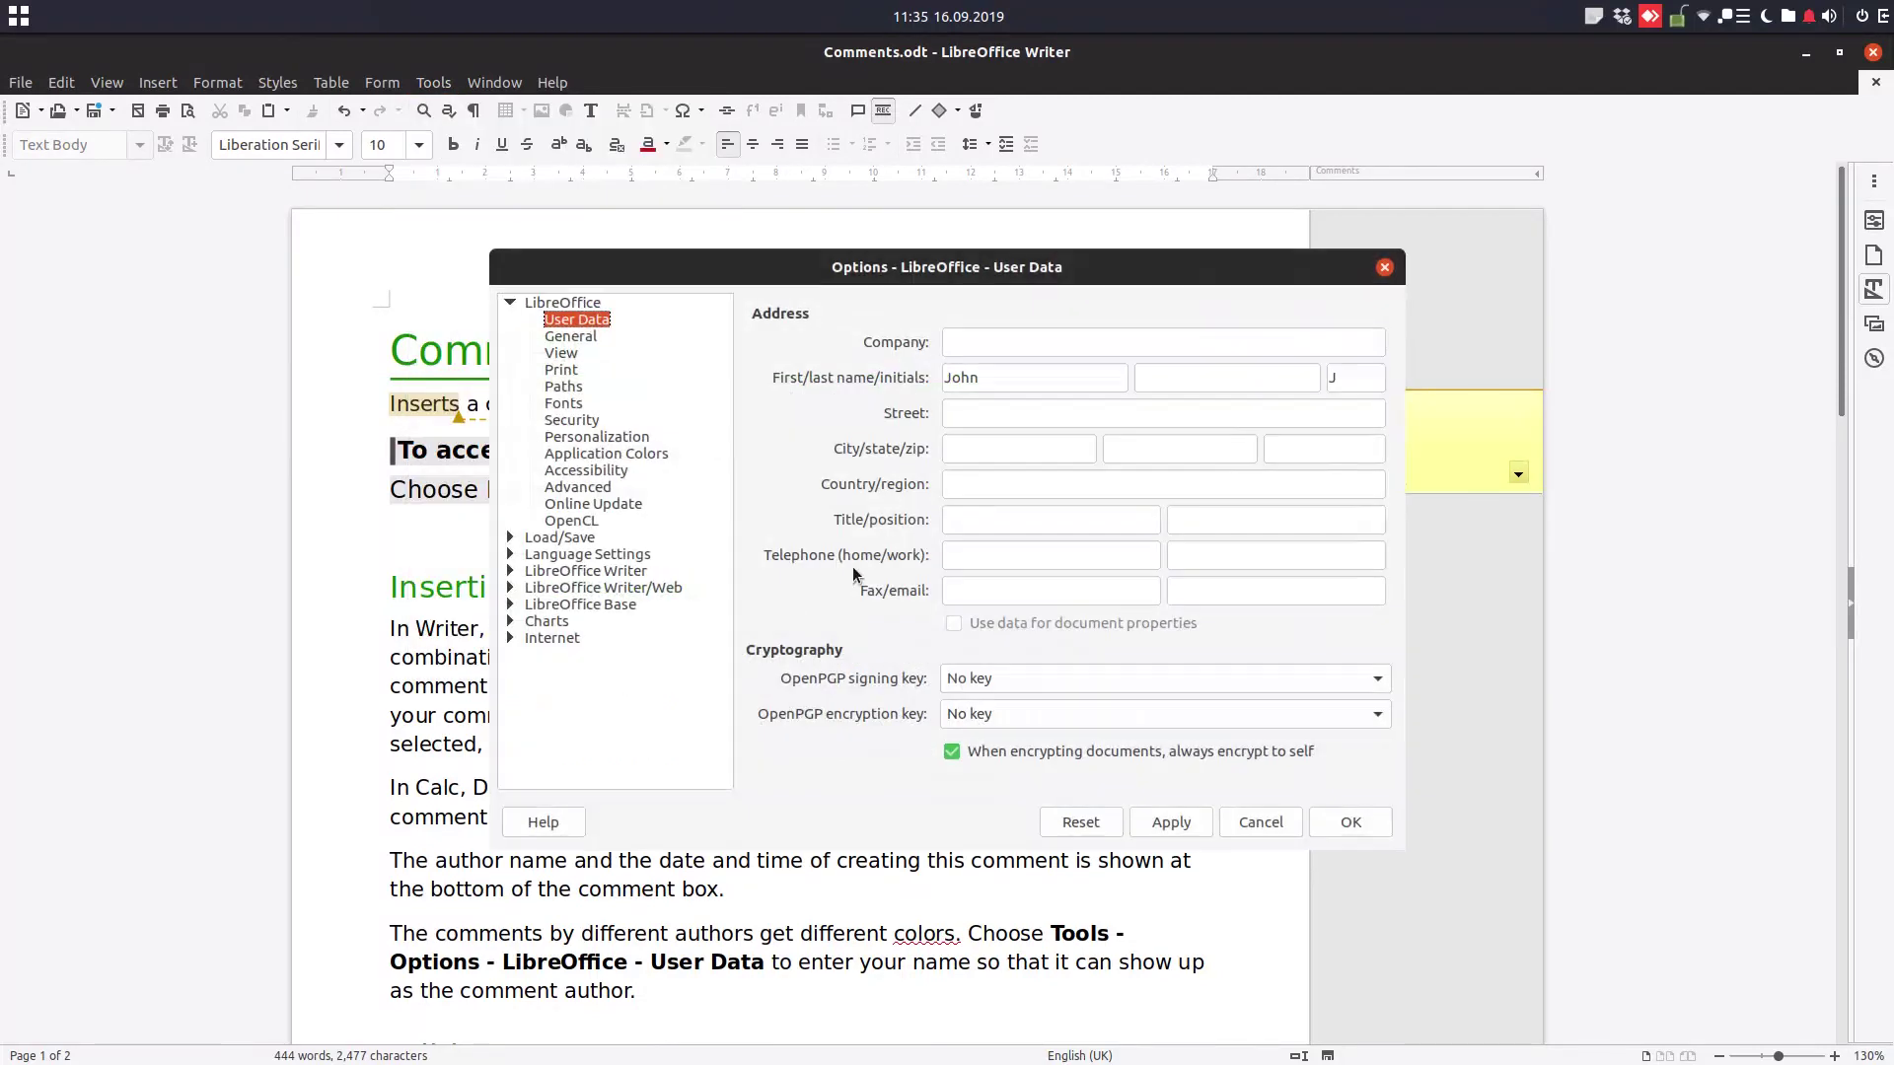
pyautogui.click(1171, 822)
pyautogui.click(1341, 823)
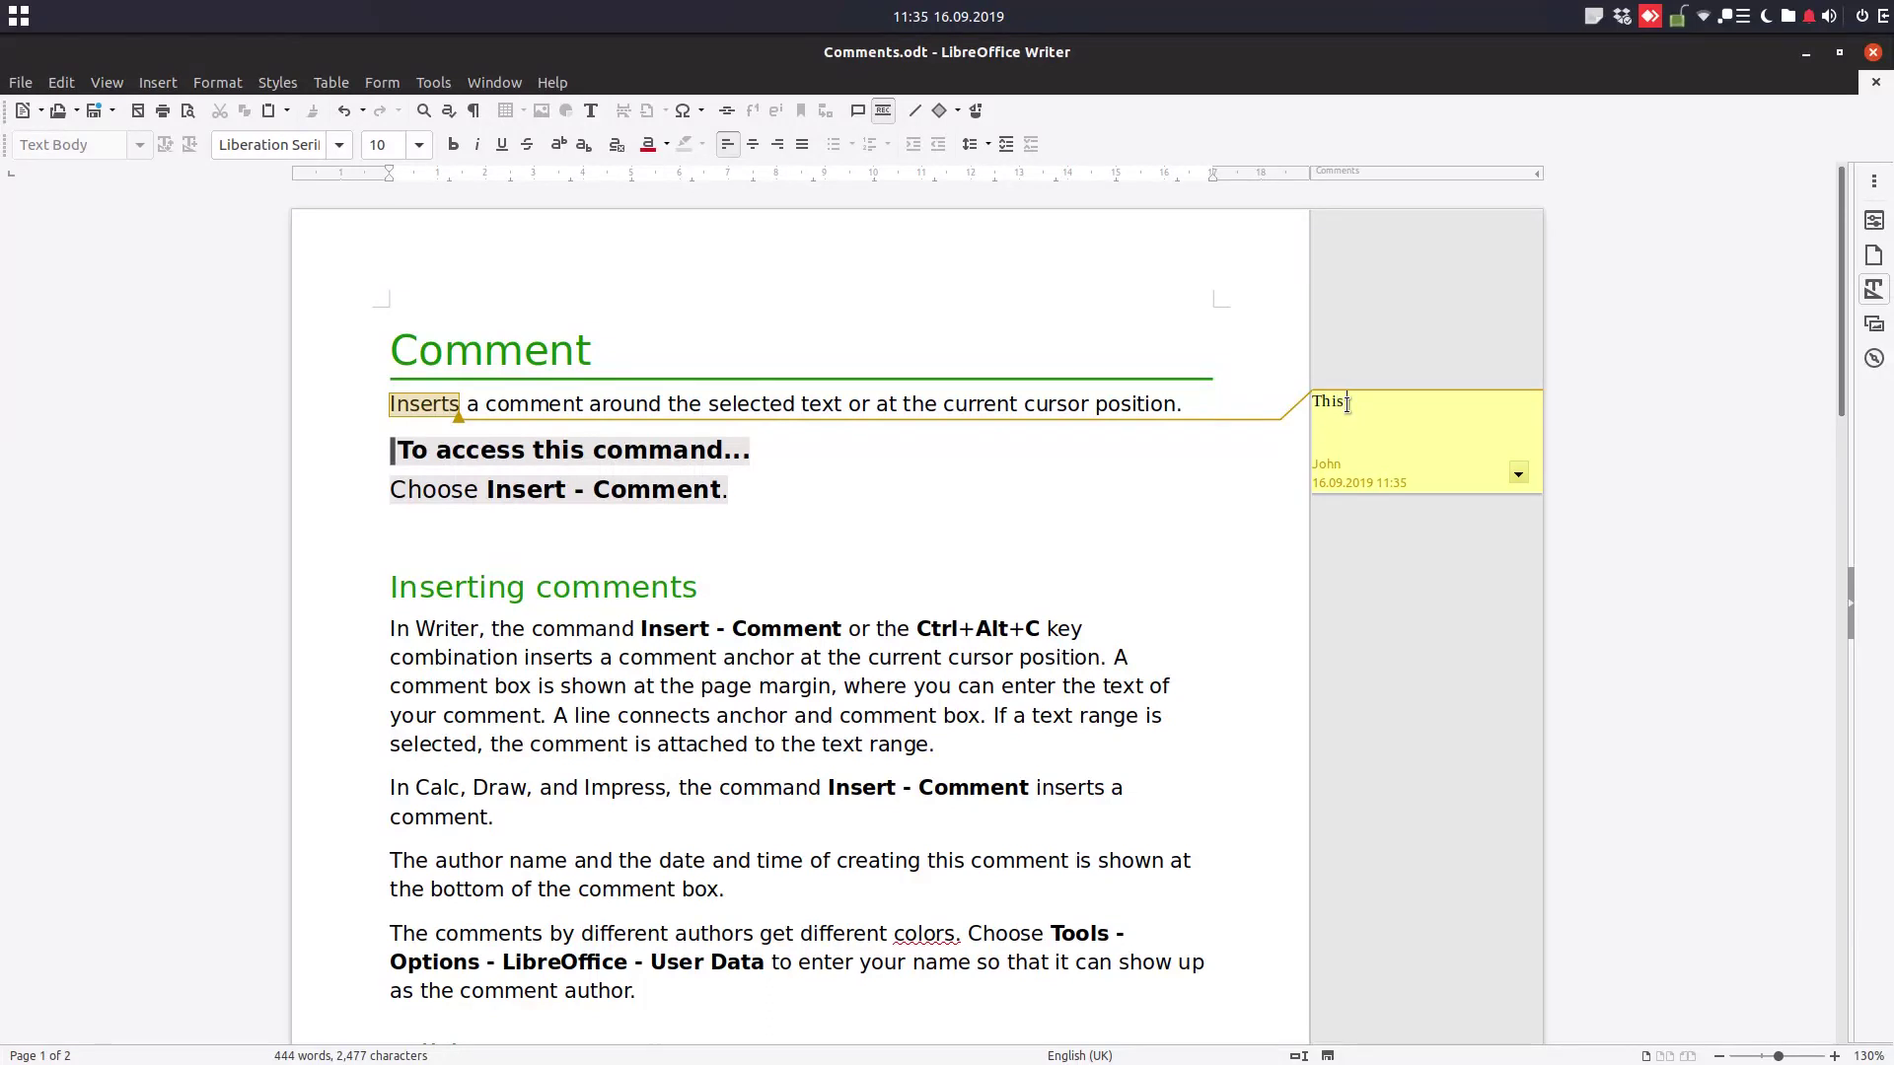
# Step: Finish the comment as 'This is the main subject for today', then change the User Data first name to a second author
pyautogui.write('is the main subject for today')
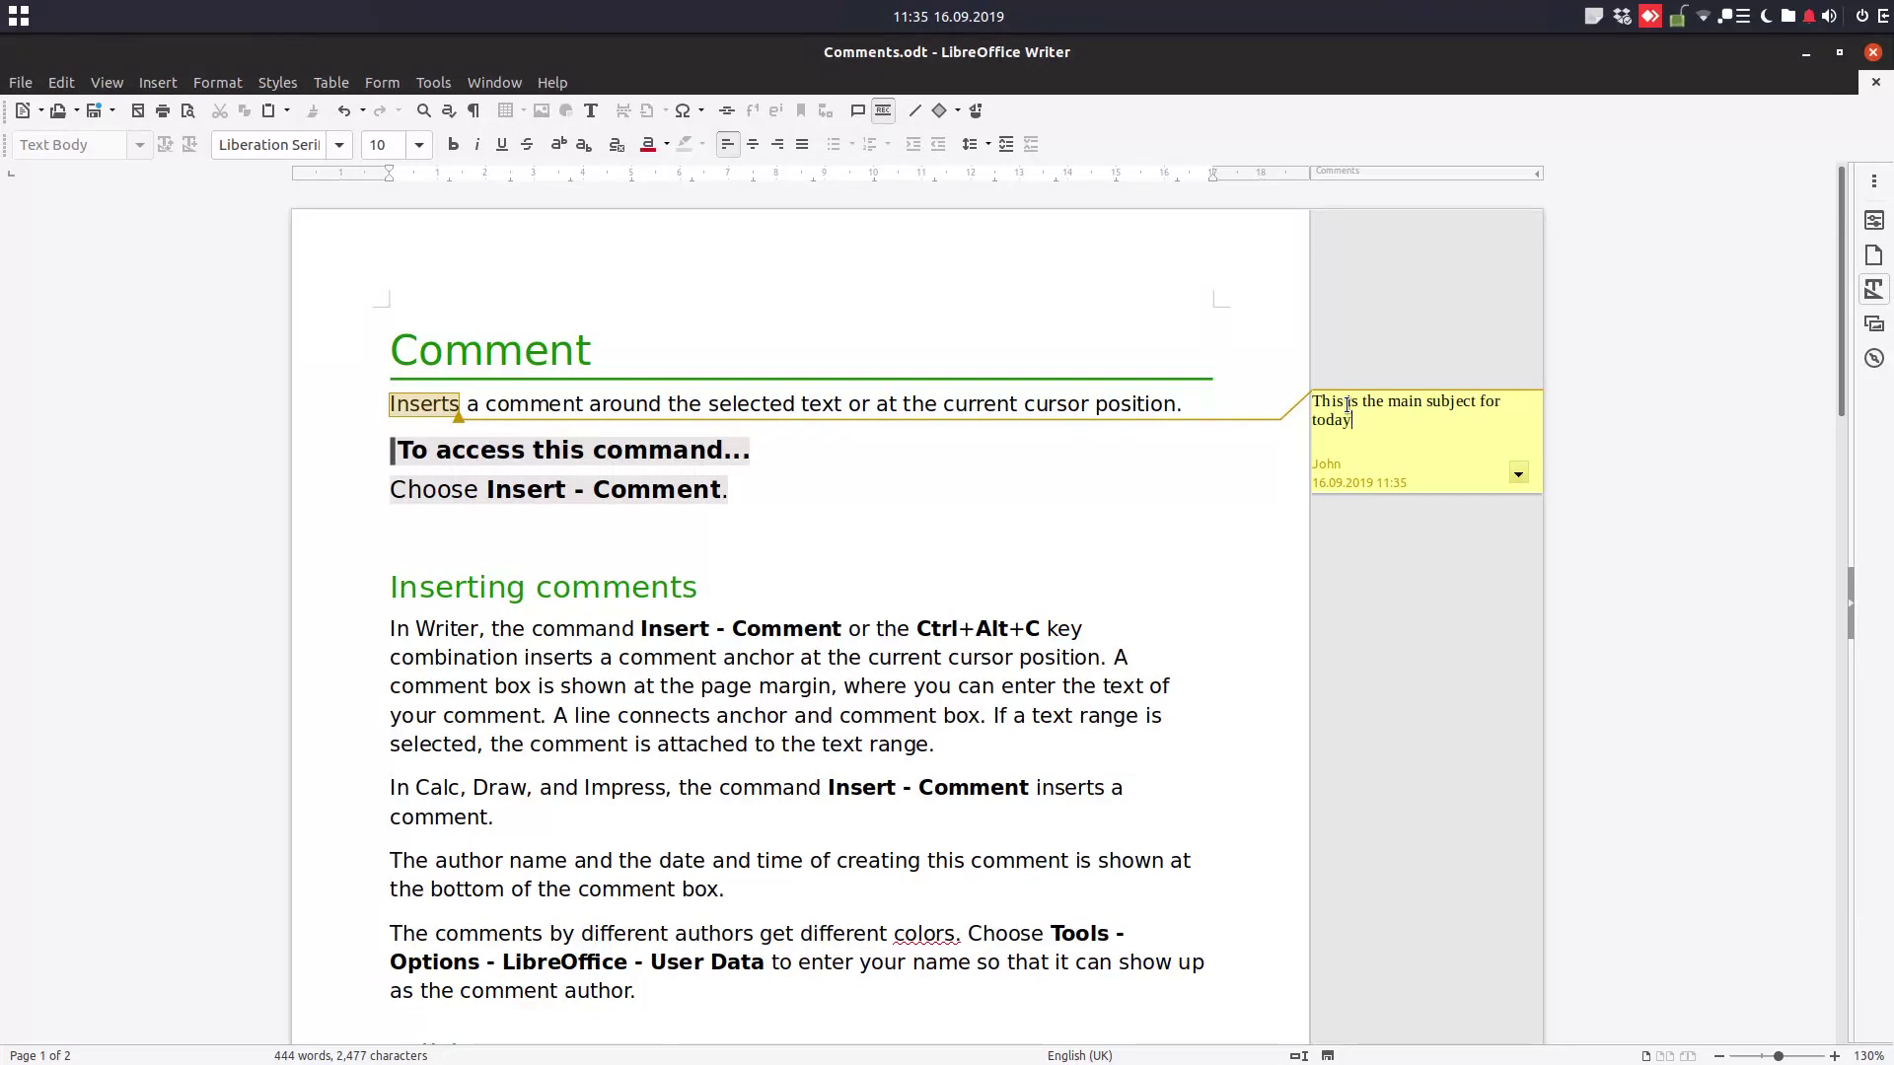
pyautogui.click(1239, 484)
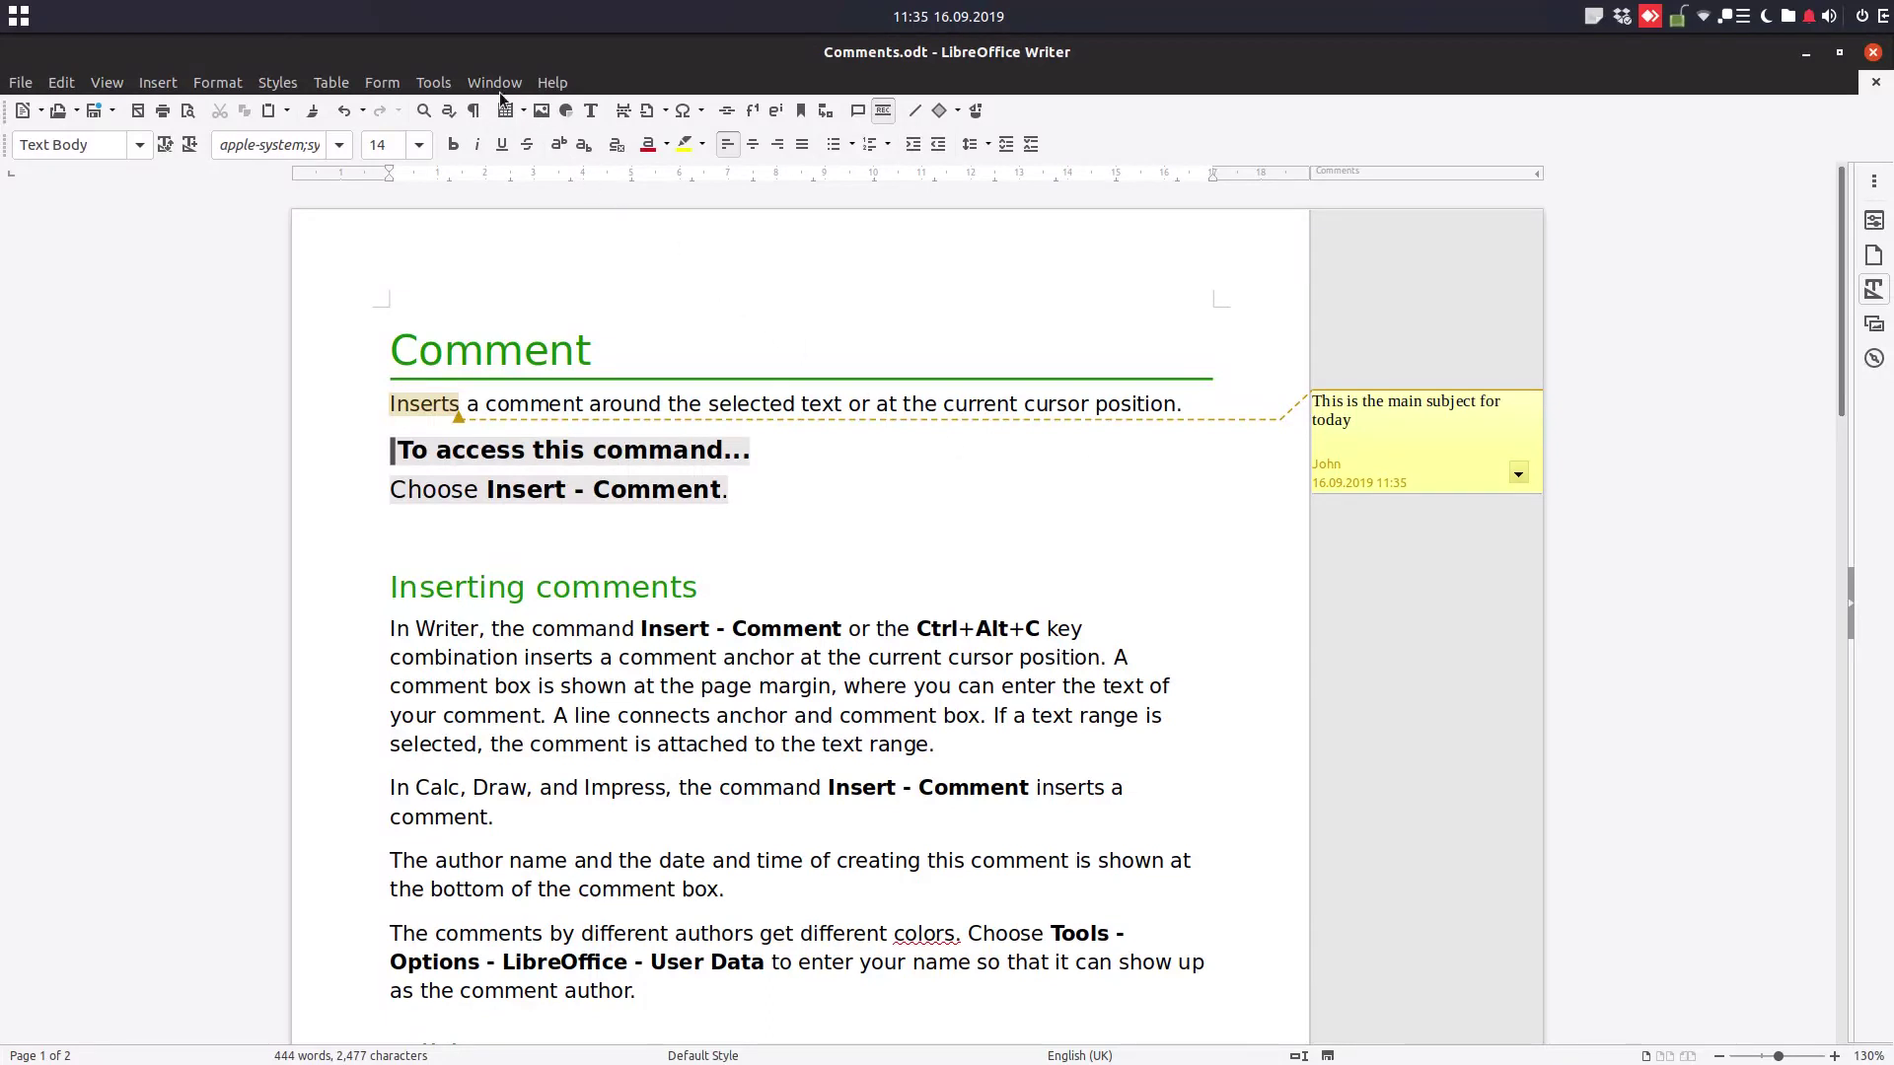
pyautogui.click(442, 84)
pyautogui.click(489, 654)
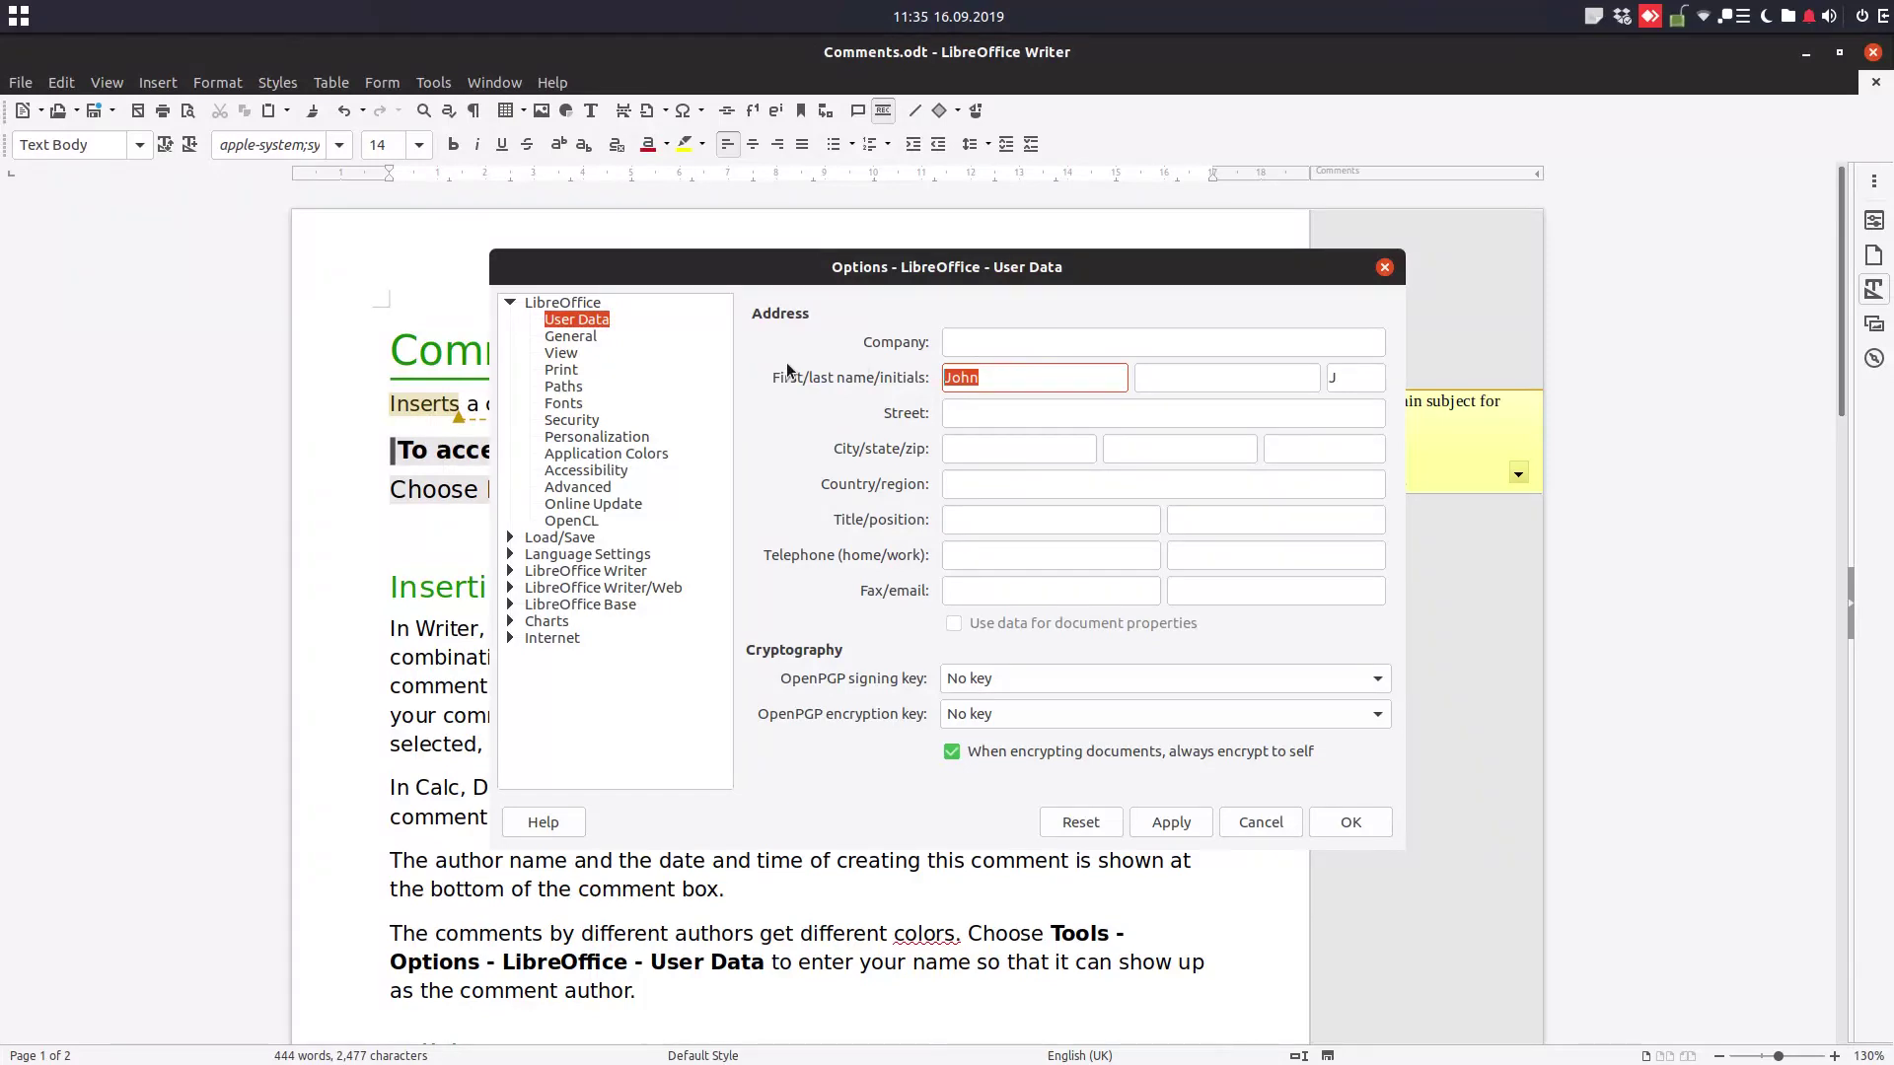
pyautogui.write('Tom')
pyautogui.click(1172, 823)
pyautogui.click(1315, 825)
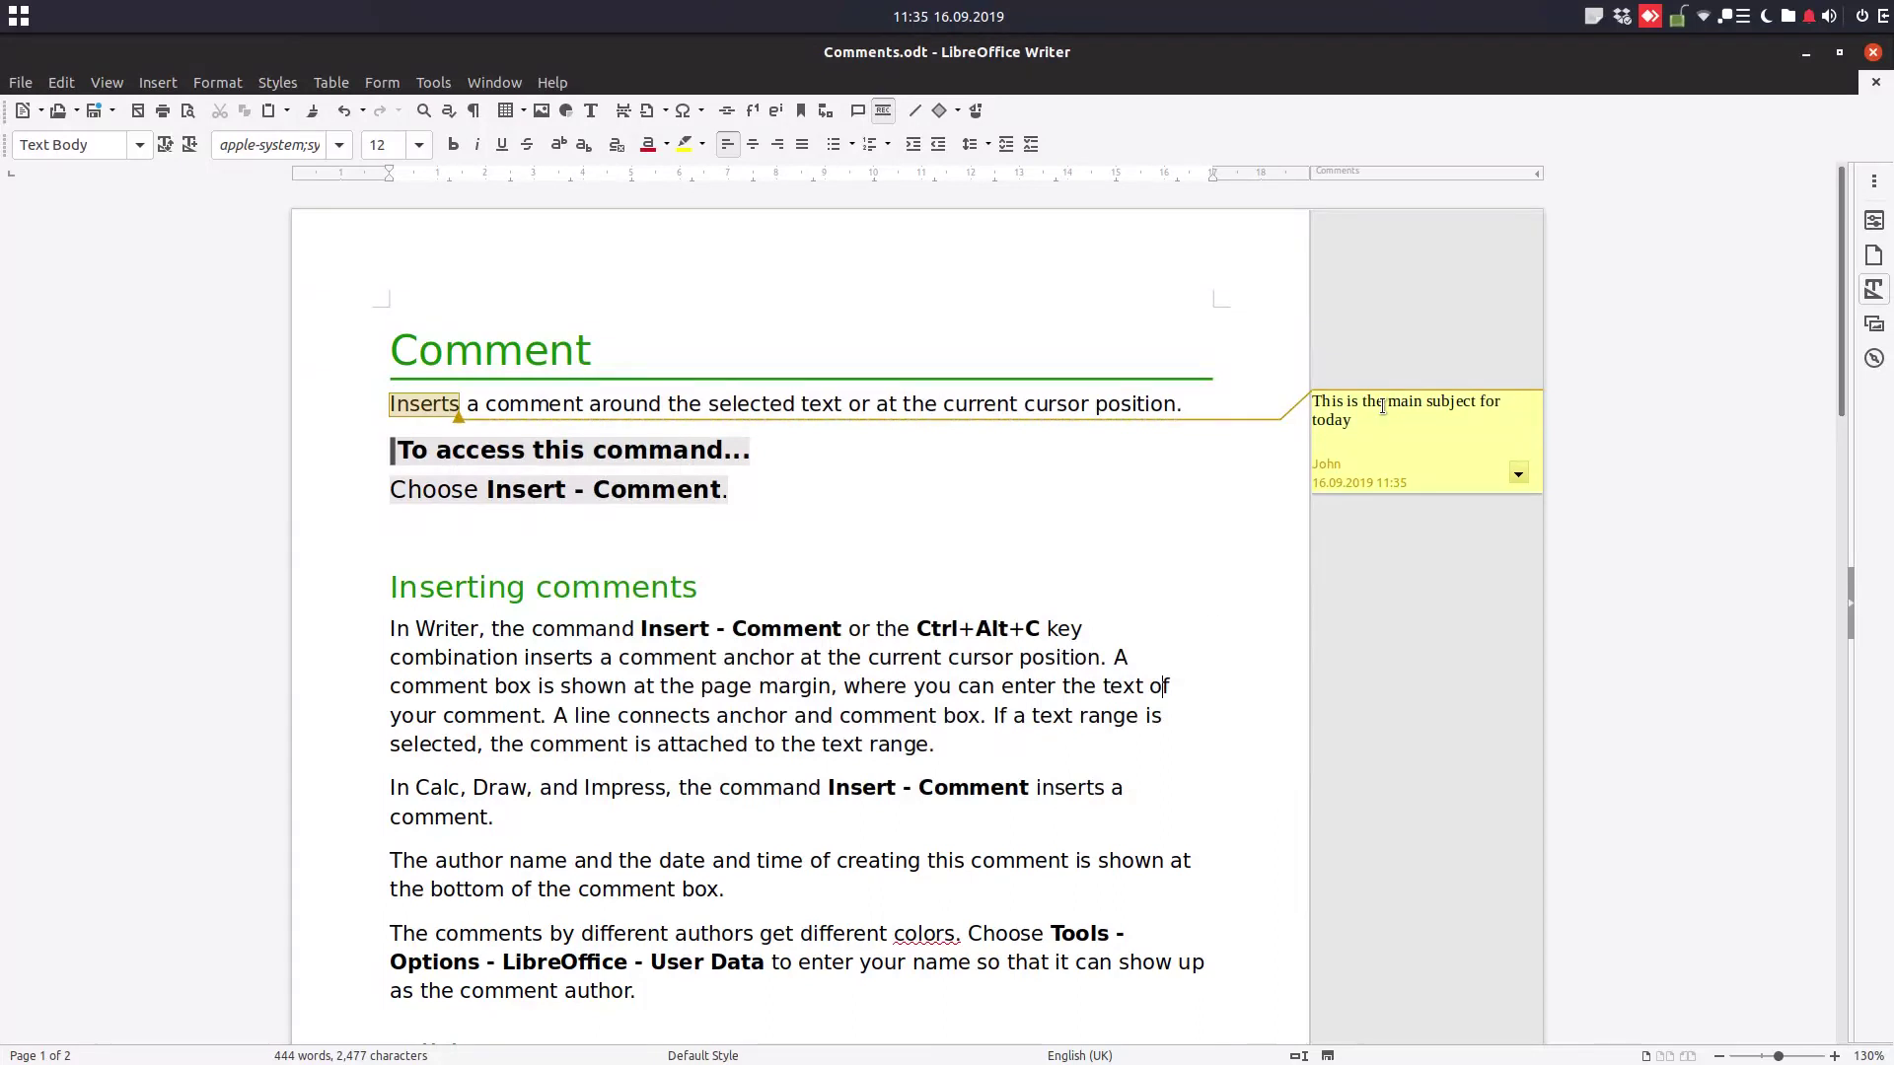
pyautogui.click(1394, 434)
# Step: Reply to the main-subject comment with 'Ok, I understand this. Let it like this.'
pyautogui.click(1518, 473)
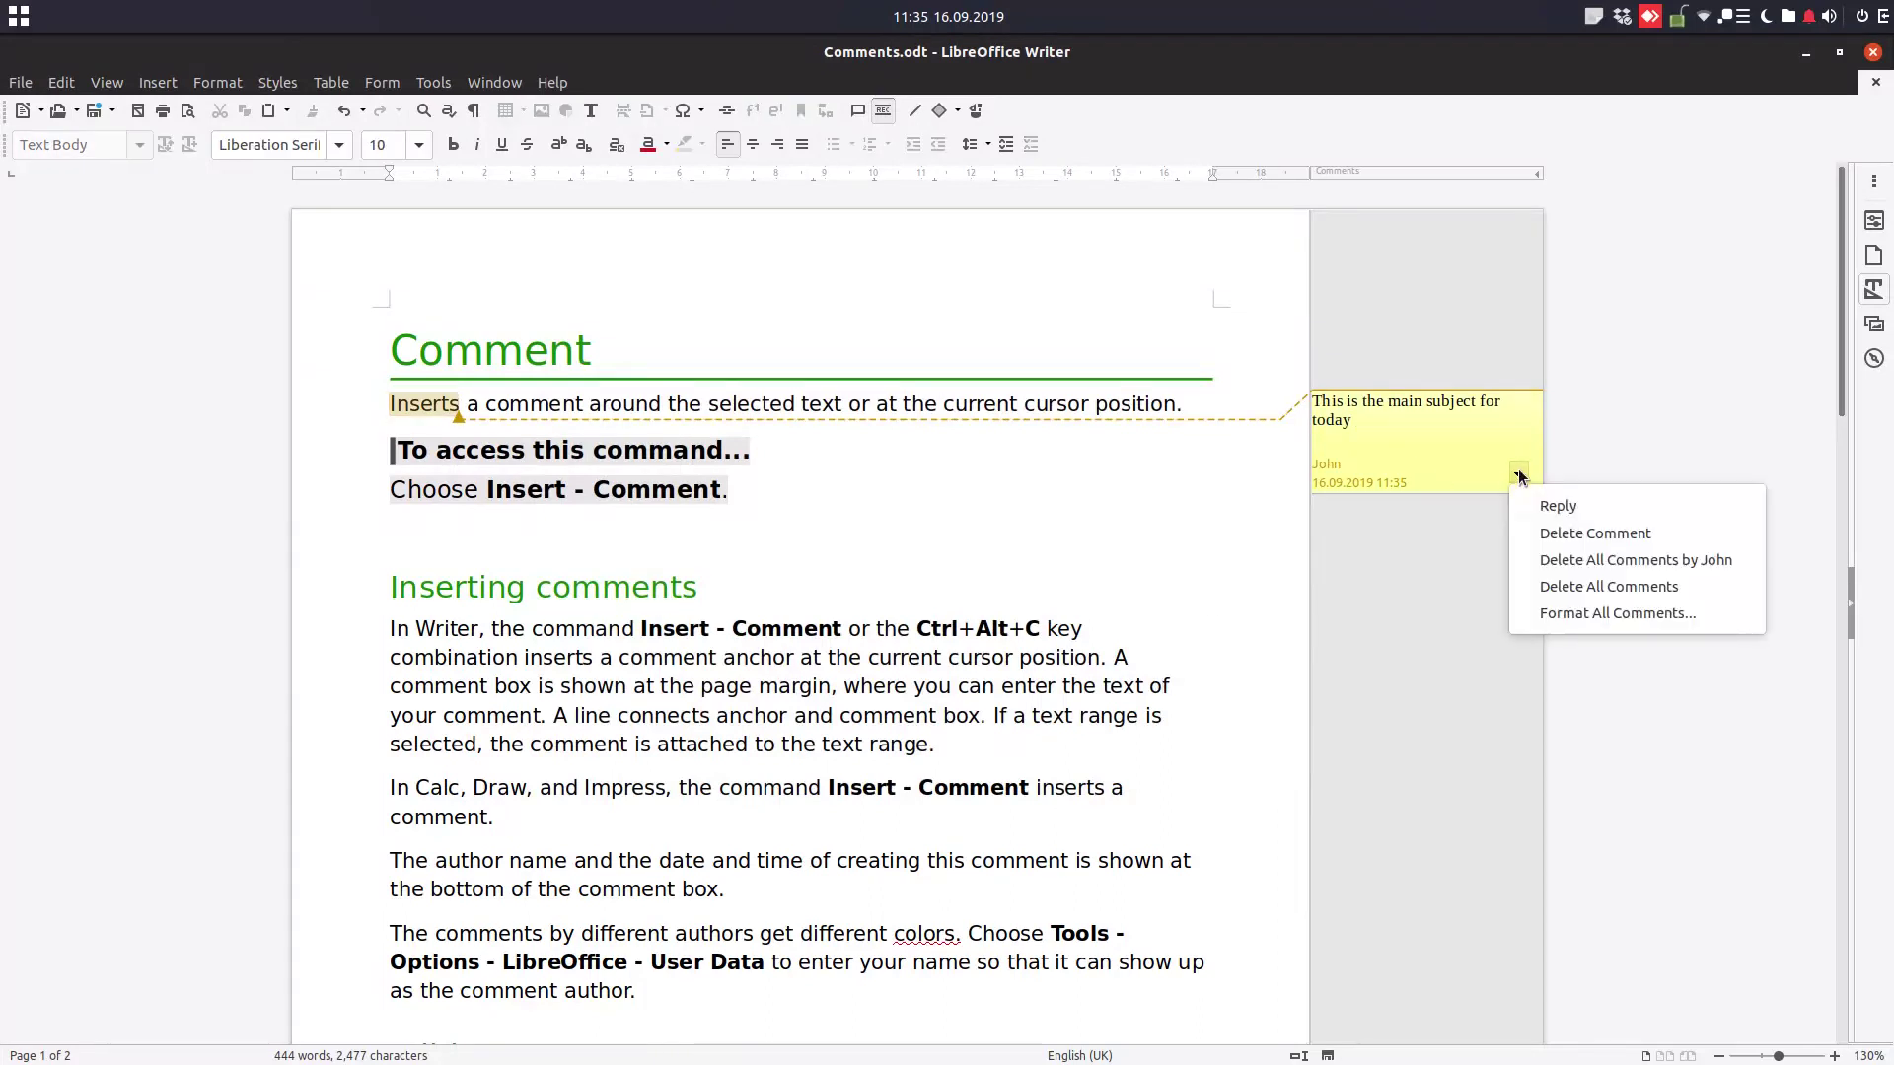
pyautogui.click(1531, 503)
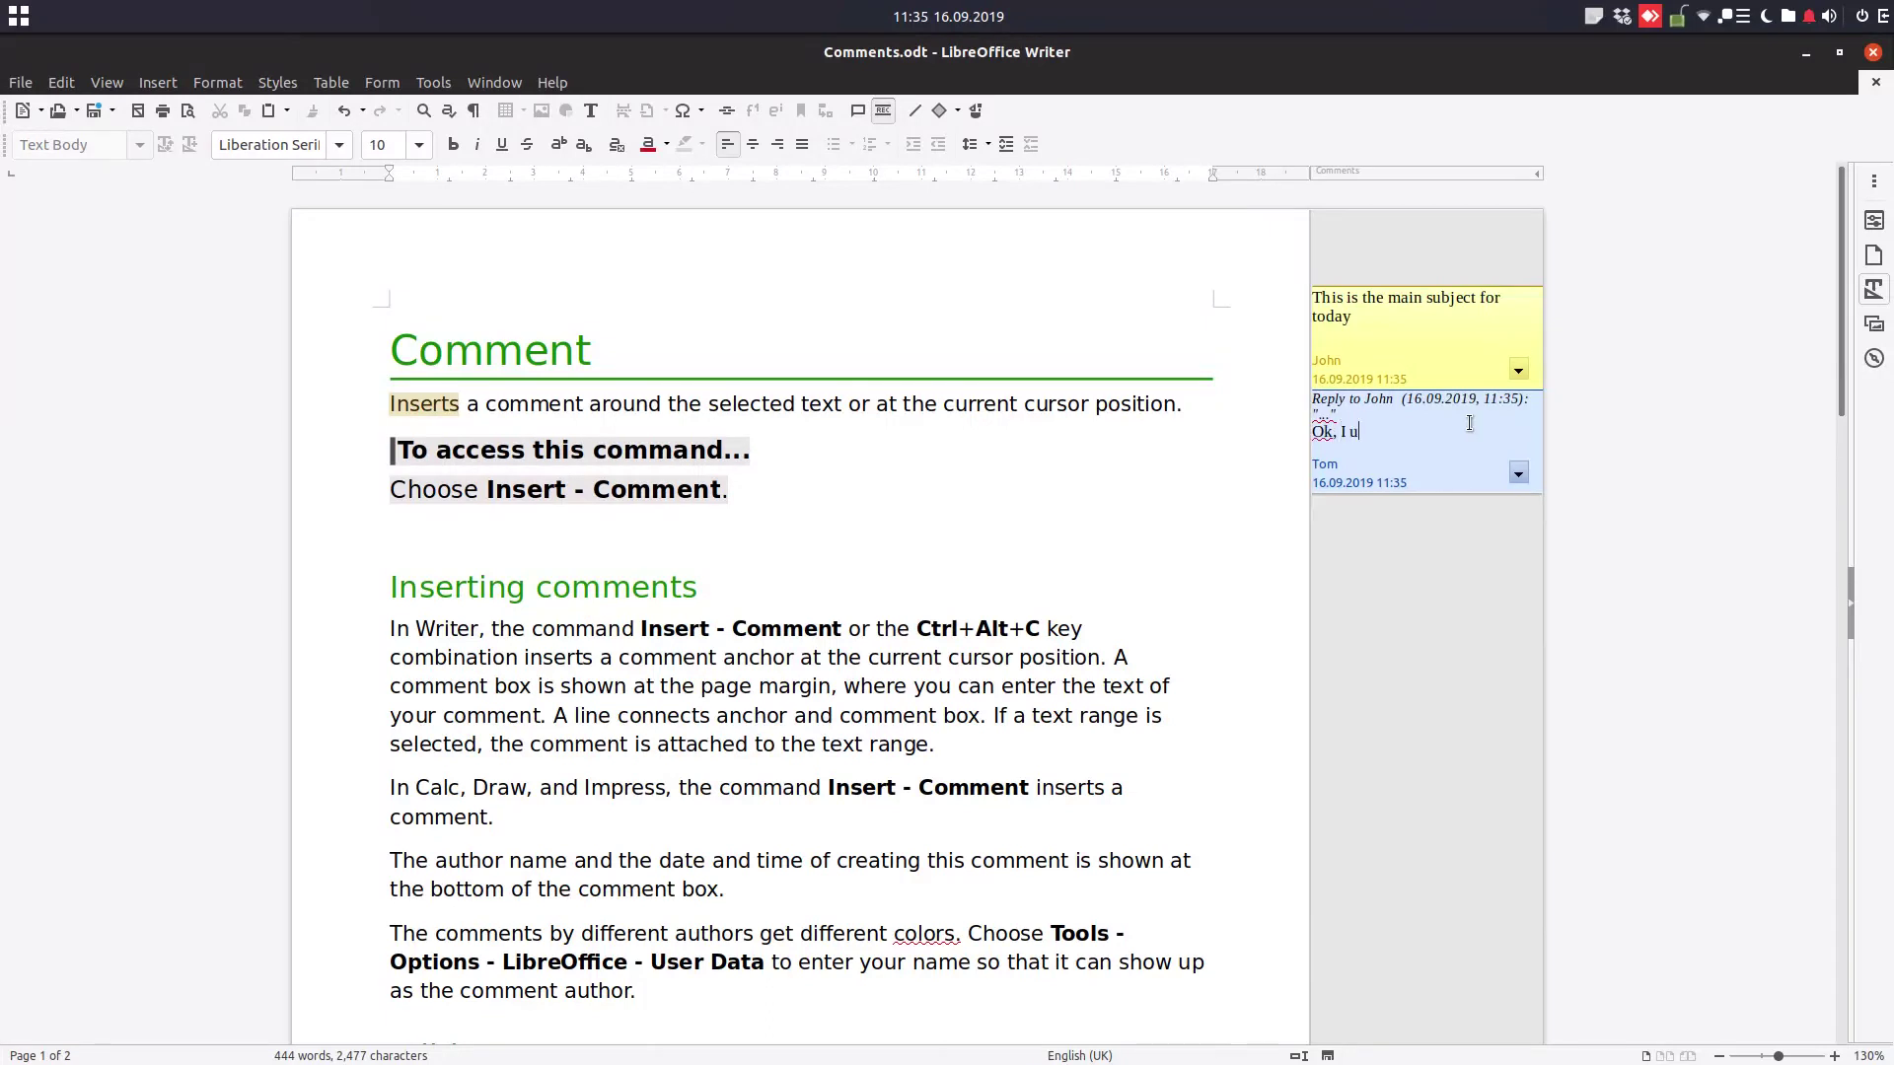
pyautogui.write('Ok, I understand this. Let it li')
pyautogui.write('ke this')
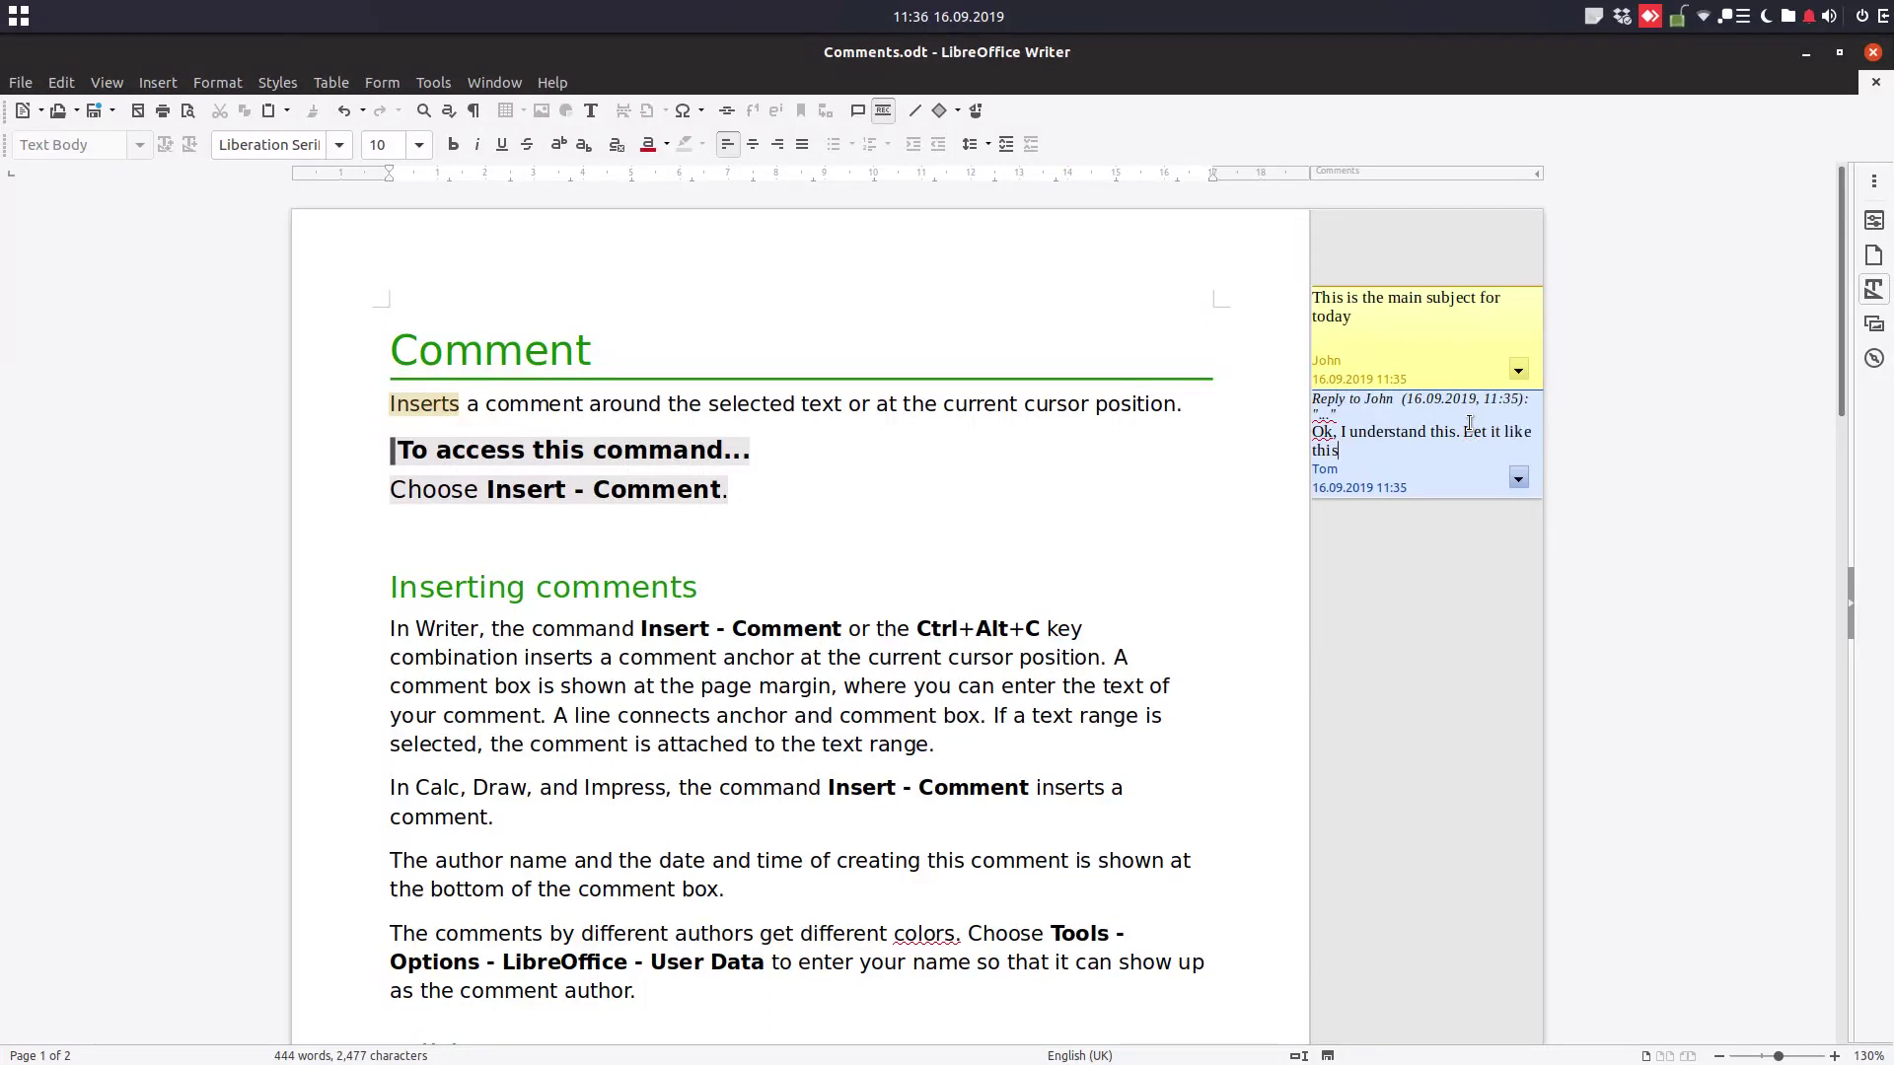
pyautogui.write('.')
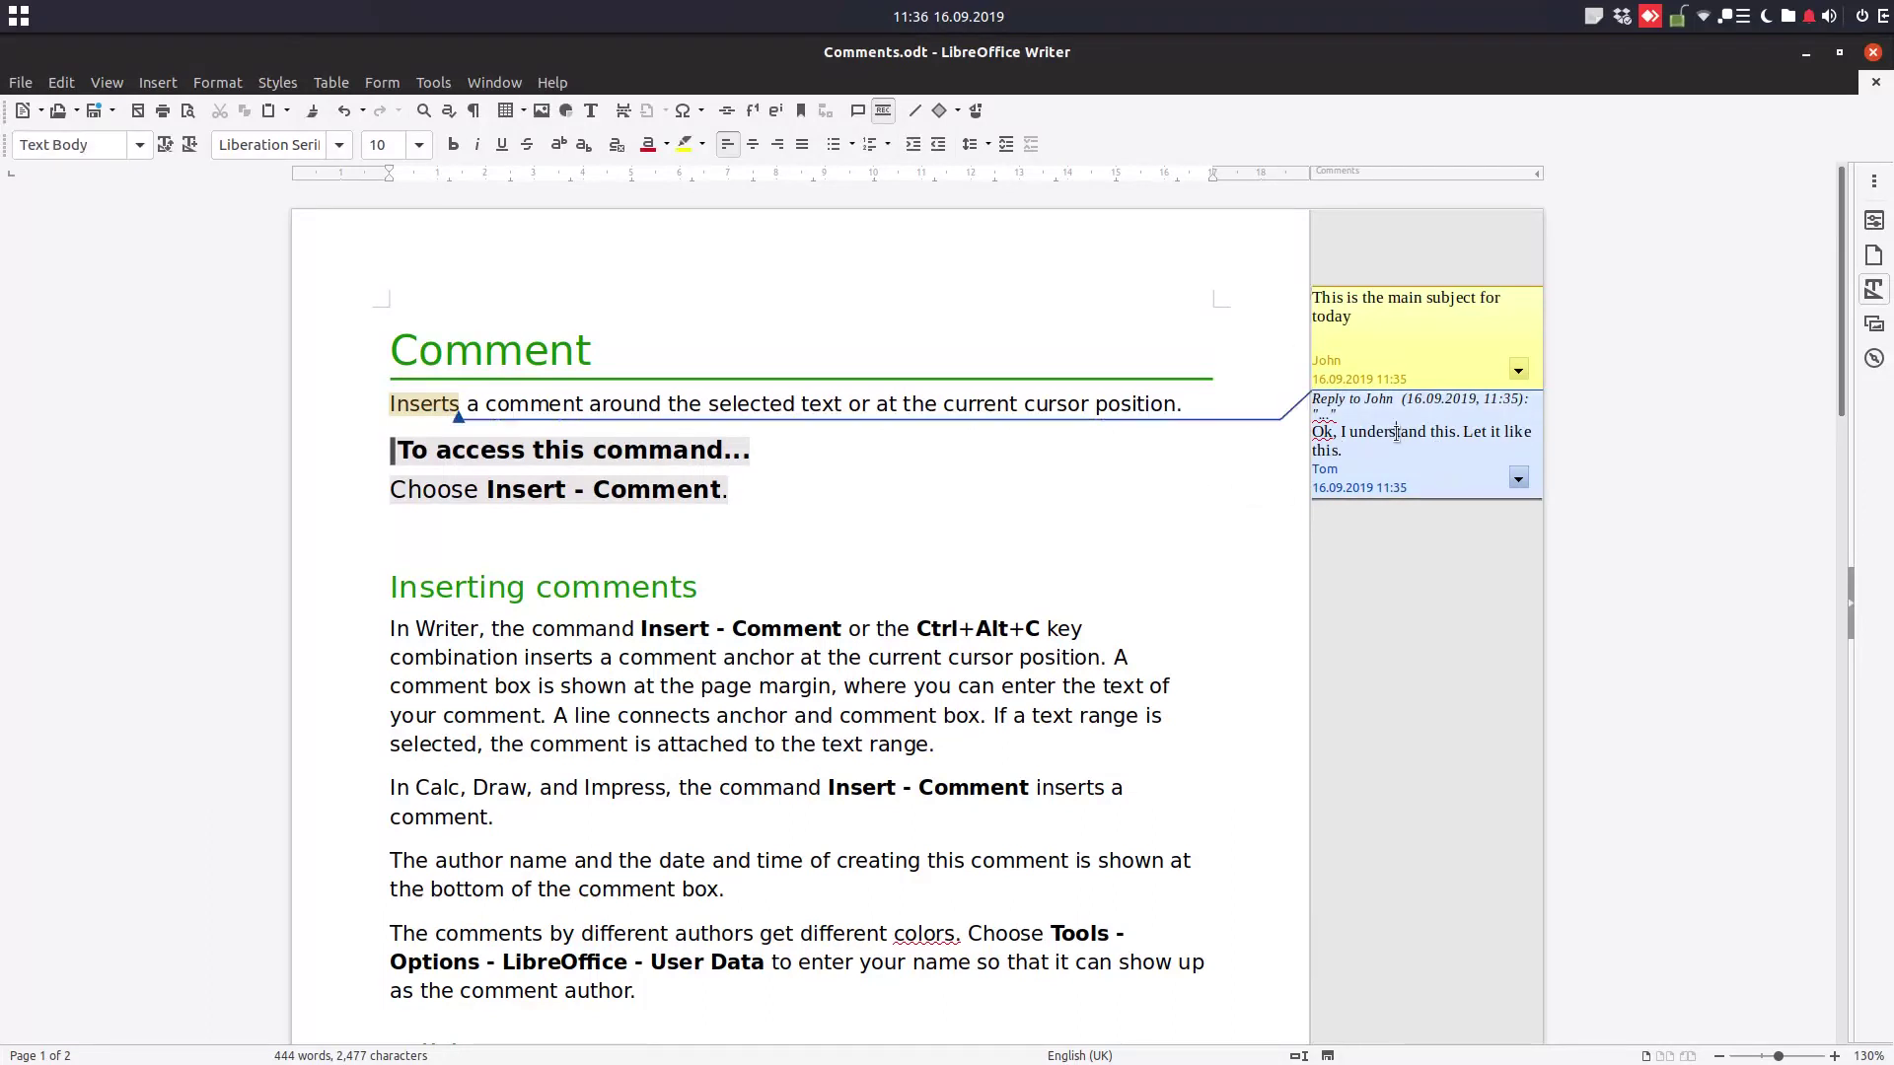
pyautogui.click(1439, 328)
pyautogui.press('Escape')
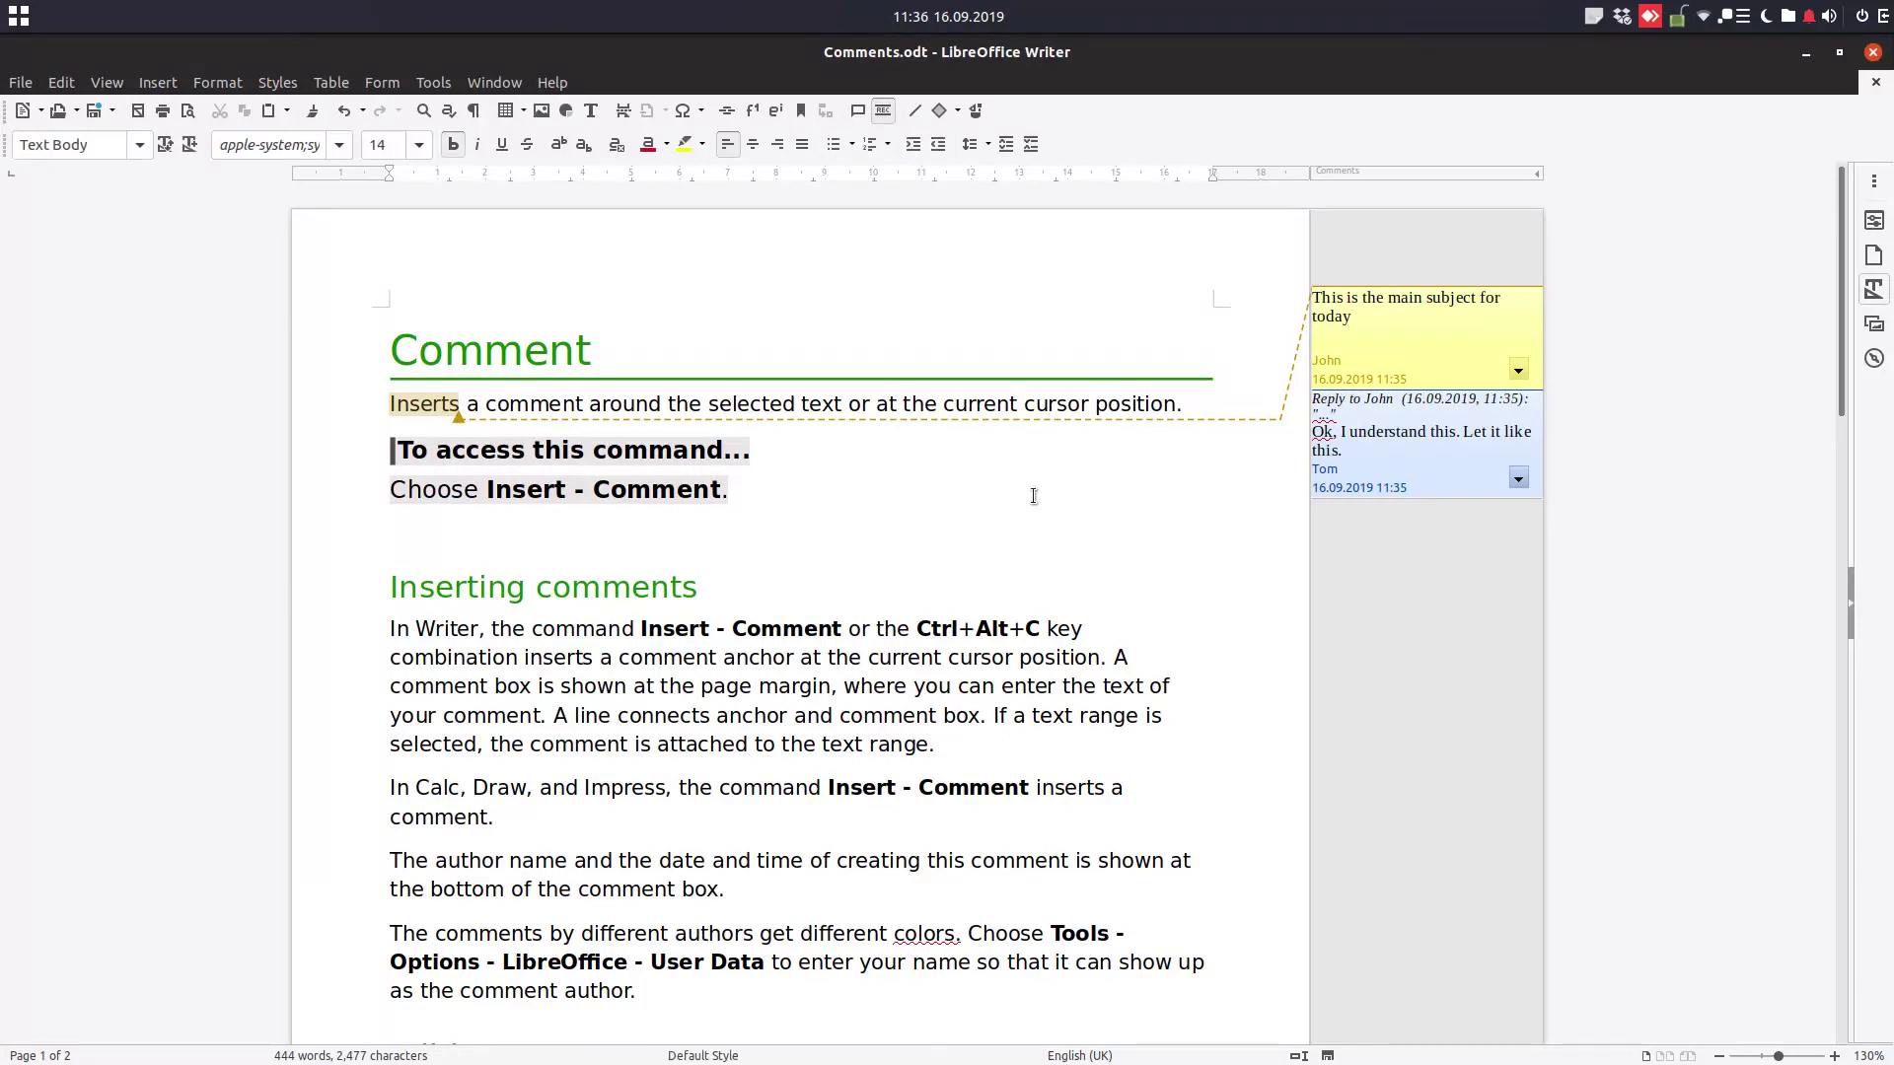
# Step: Select the three paragraphs under Inserting comments and comment 'This paragraphs should be removed.'
pyautogui.click(993, 405)
pyautogui.moveTo(388, 625); pyautogui.dragTo(725, 891)
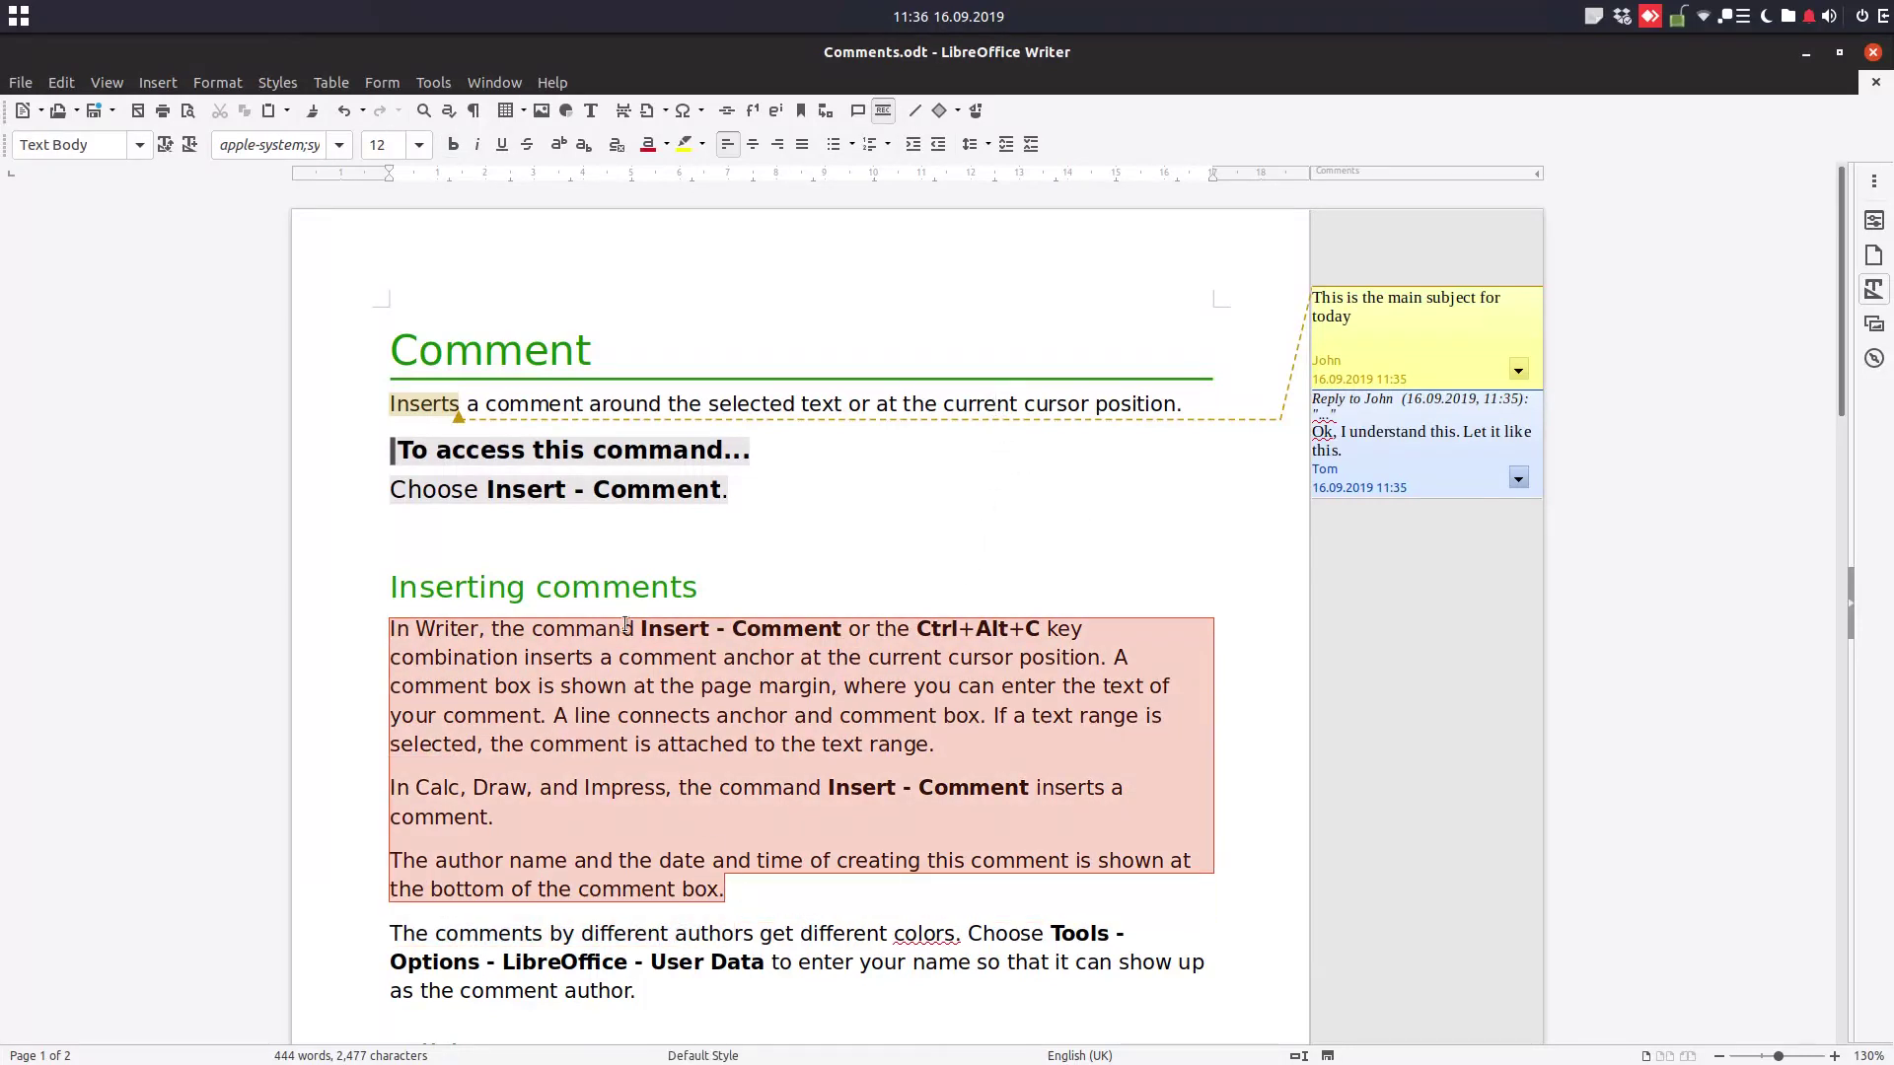
pyautogui.click(857, 109)
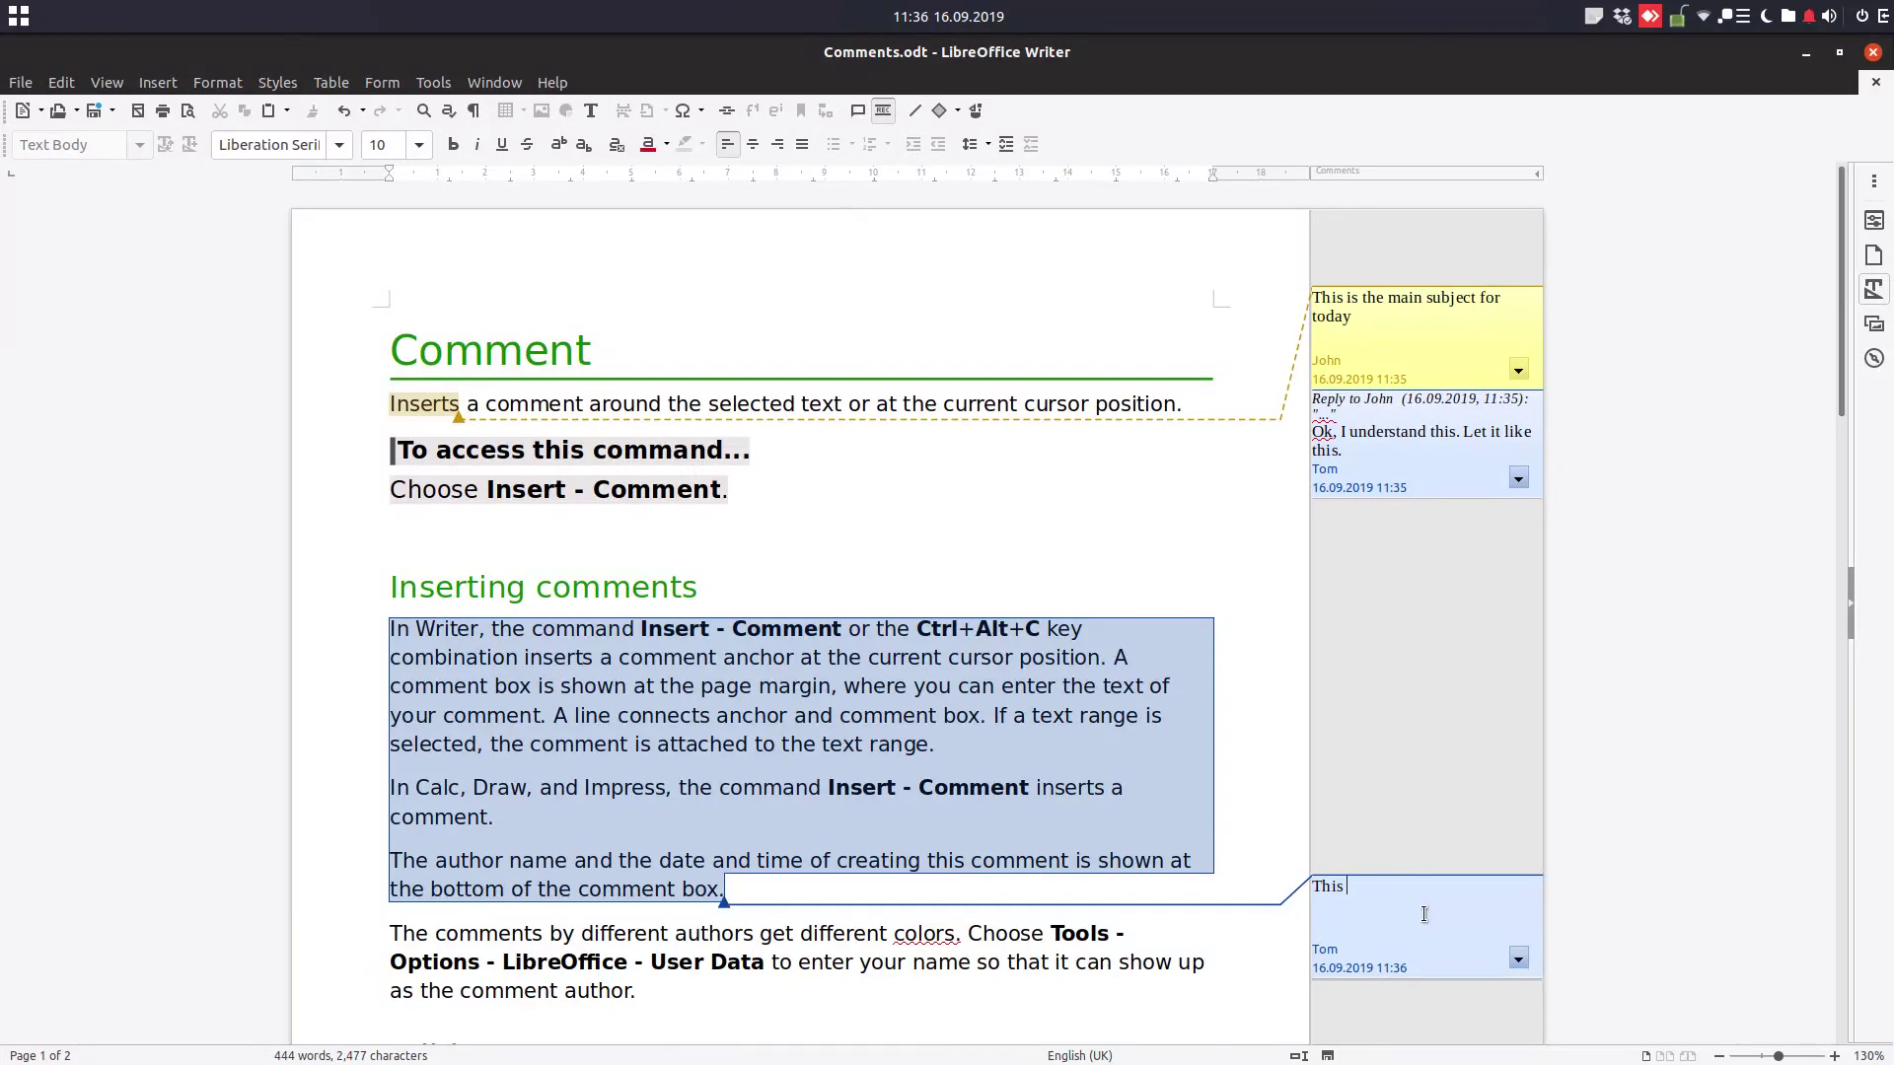
pyautogui.write('This paragraphs should be removed.')
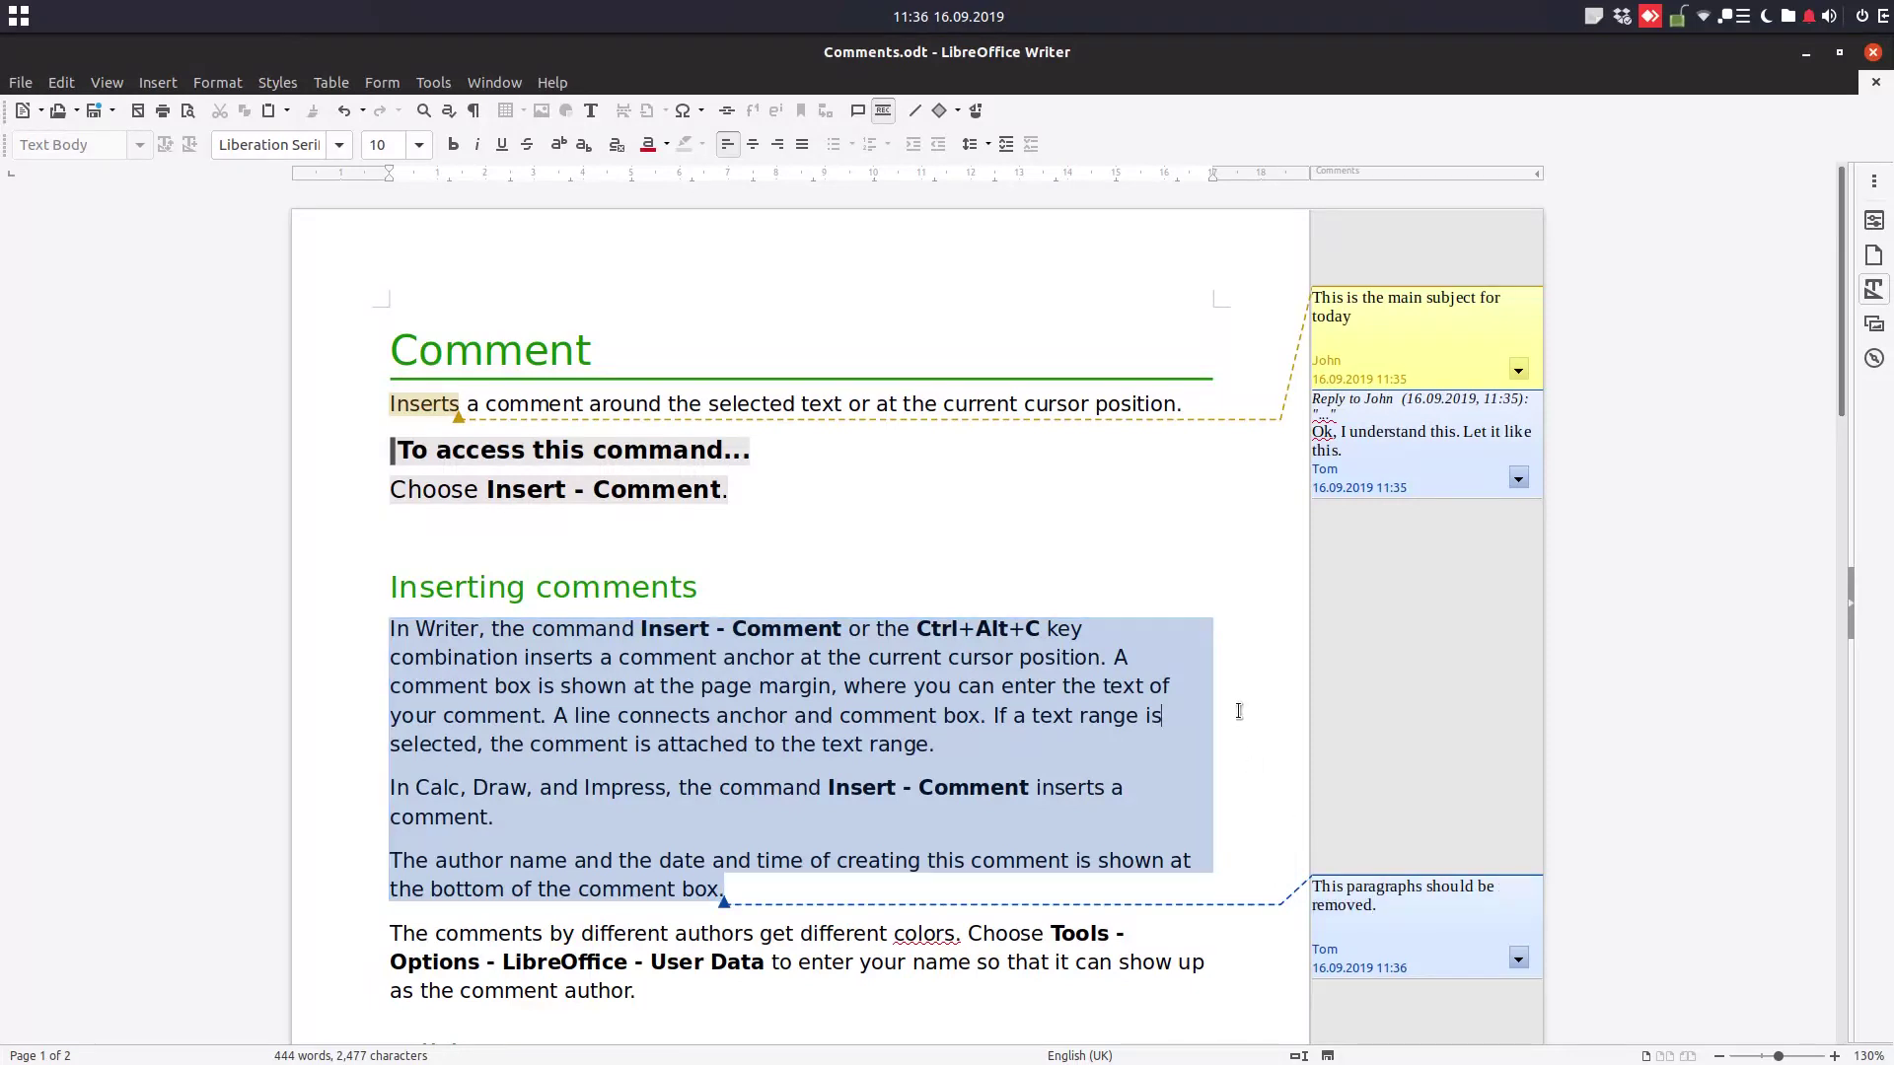
pyautogui.click(1060, 534)
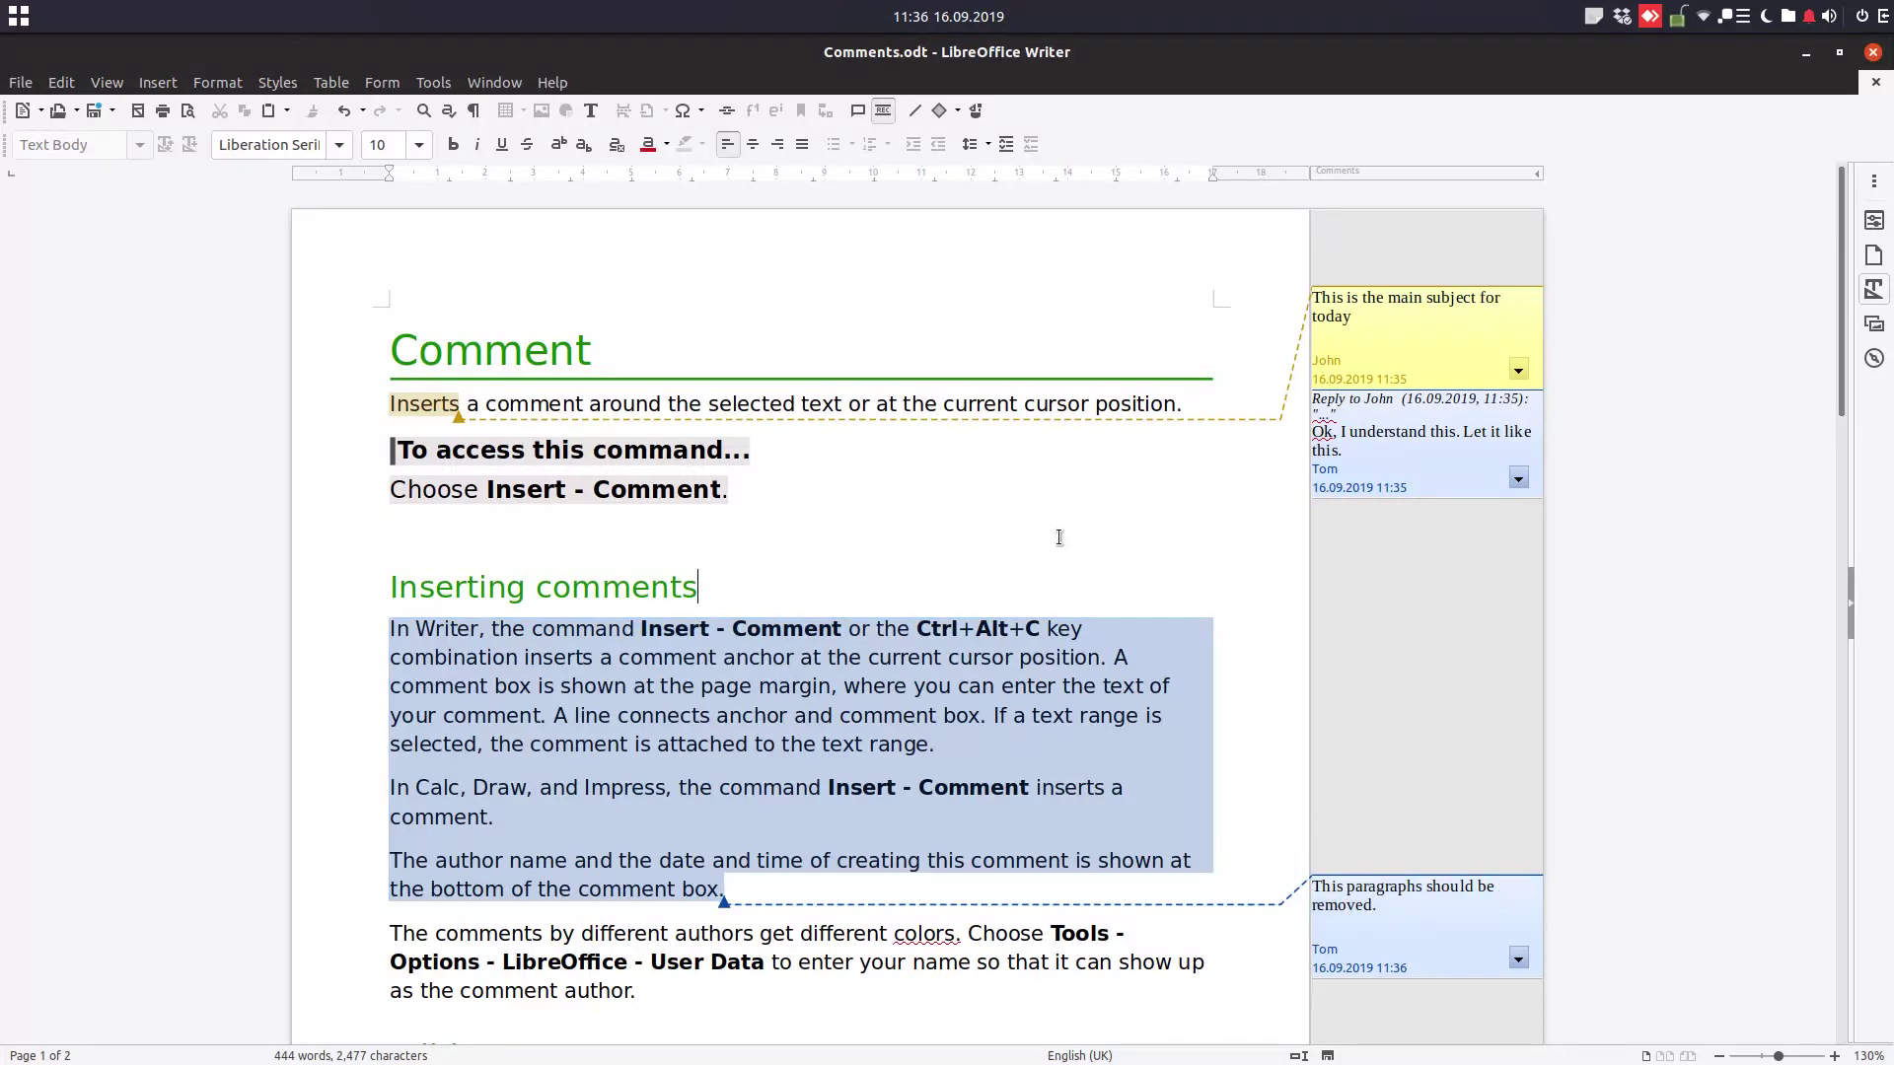
# Step: Change the User Data first name back to the first author and apply it
pyautogui.click(452, 85)
pyautogui.click(523, 655)
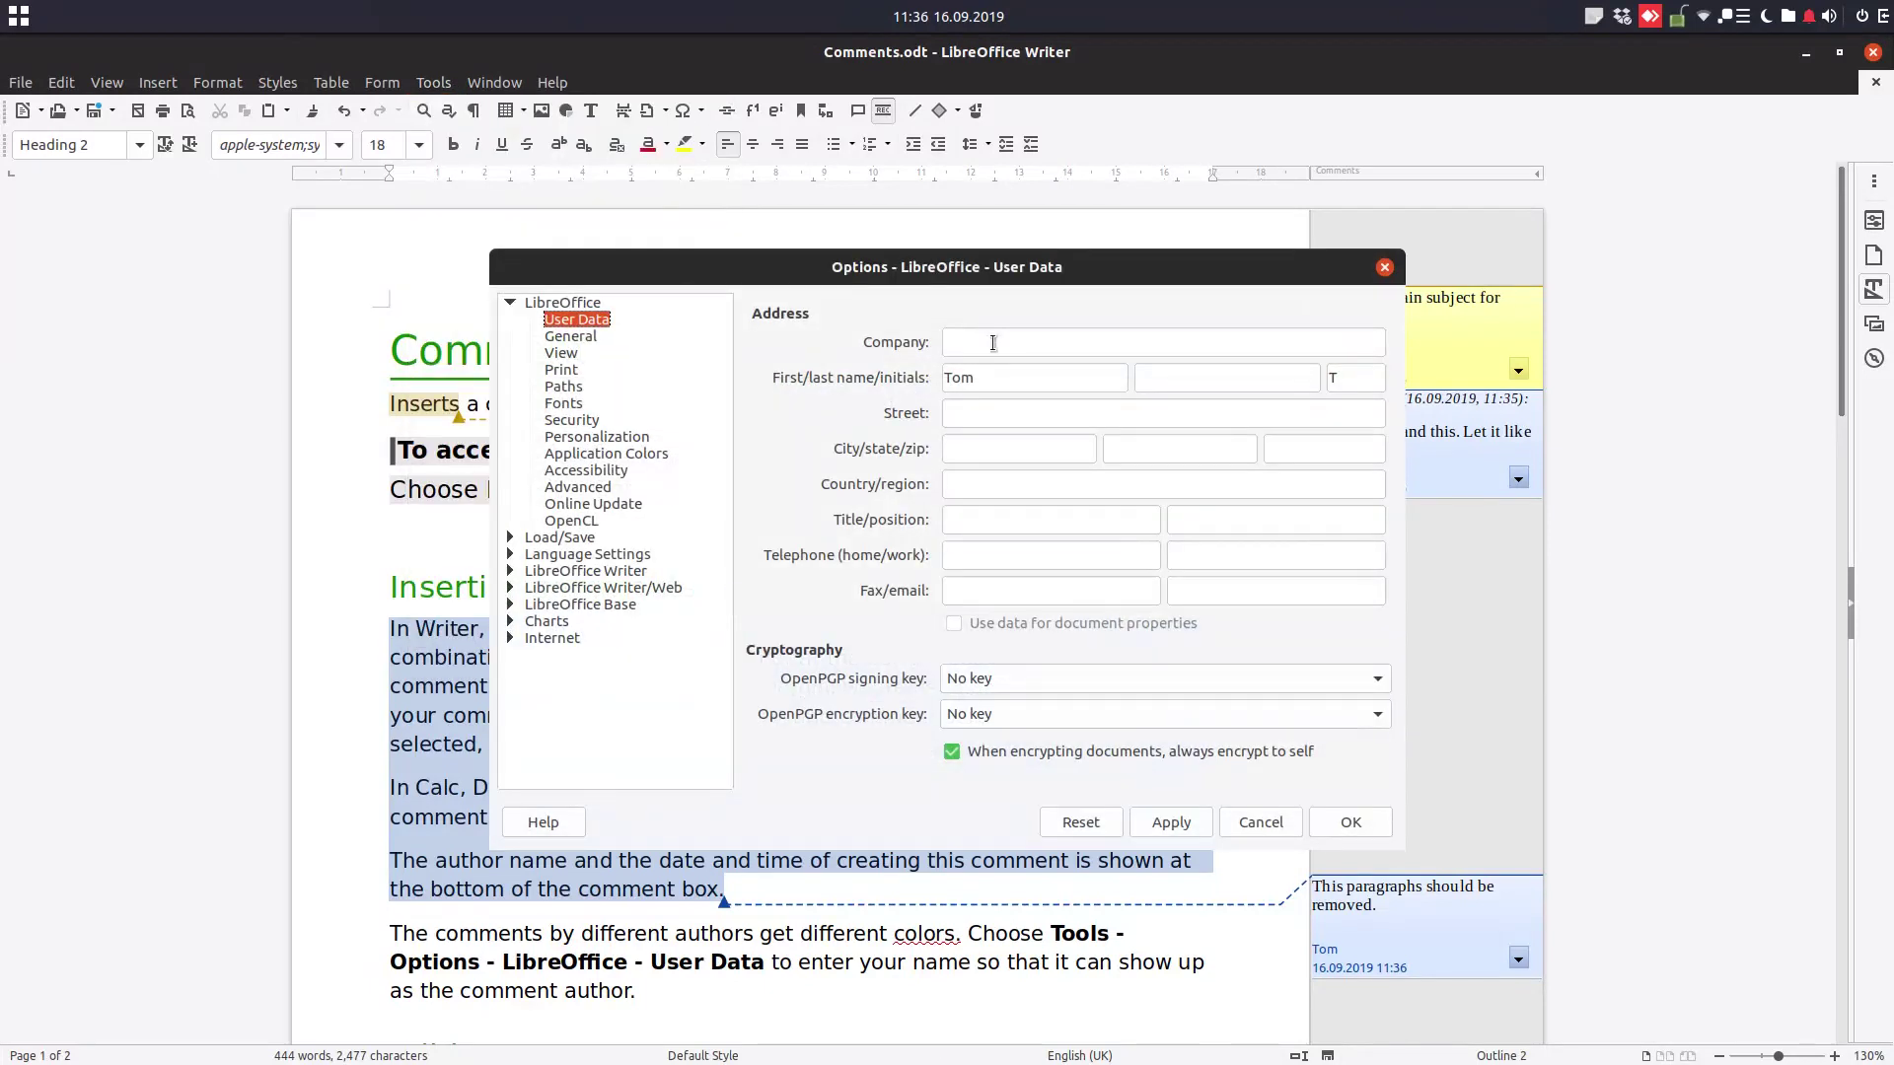
pyautogui.click(1012, 375)
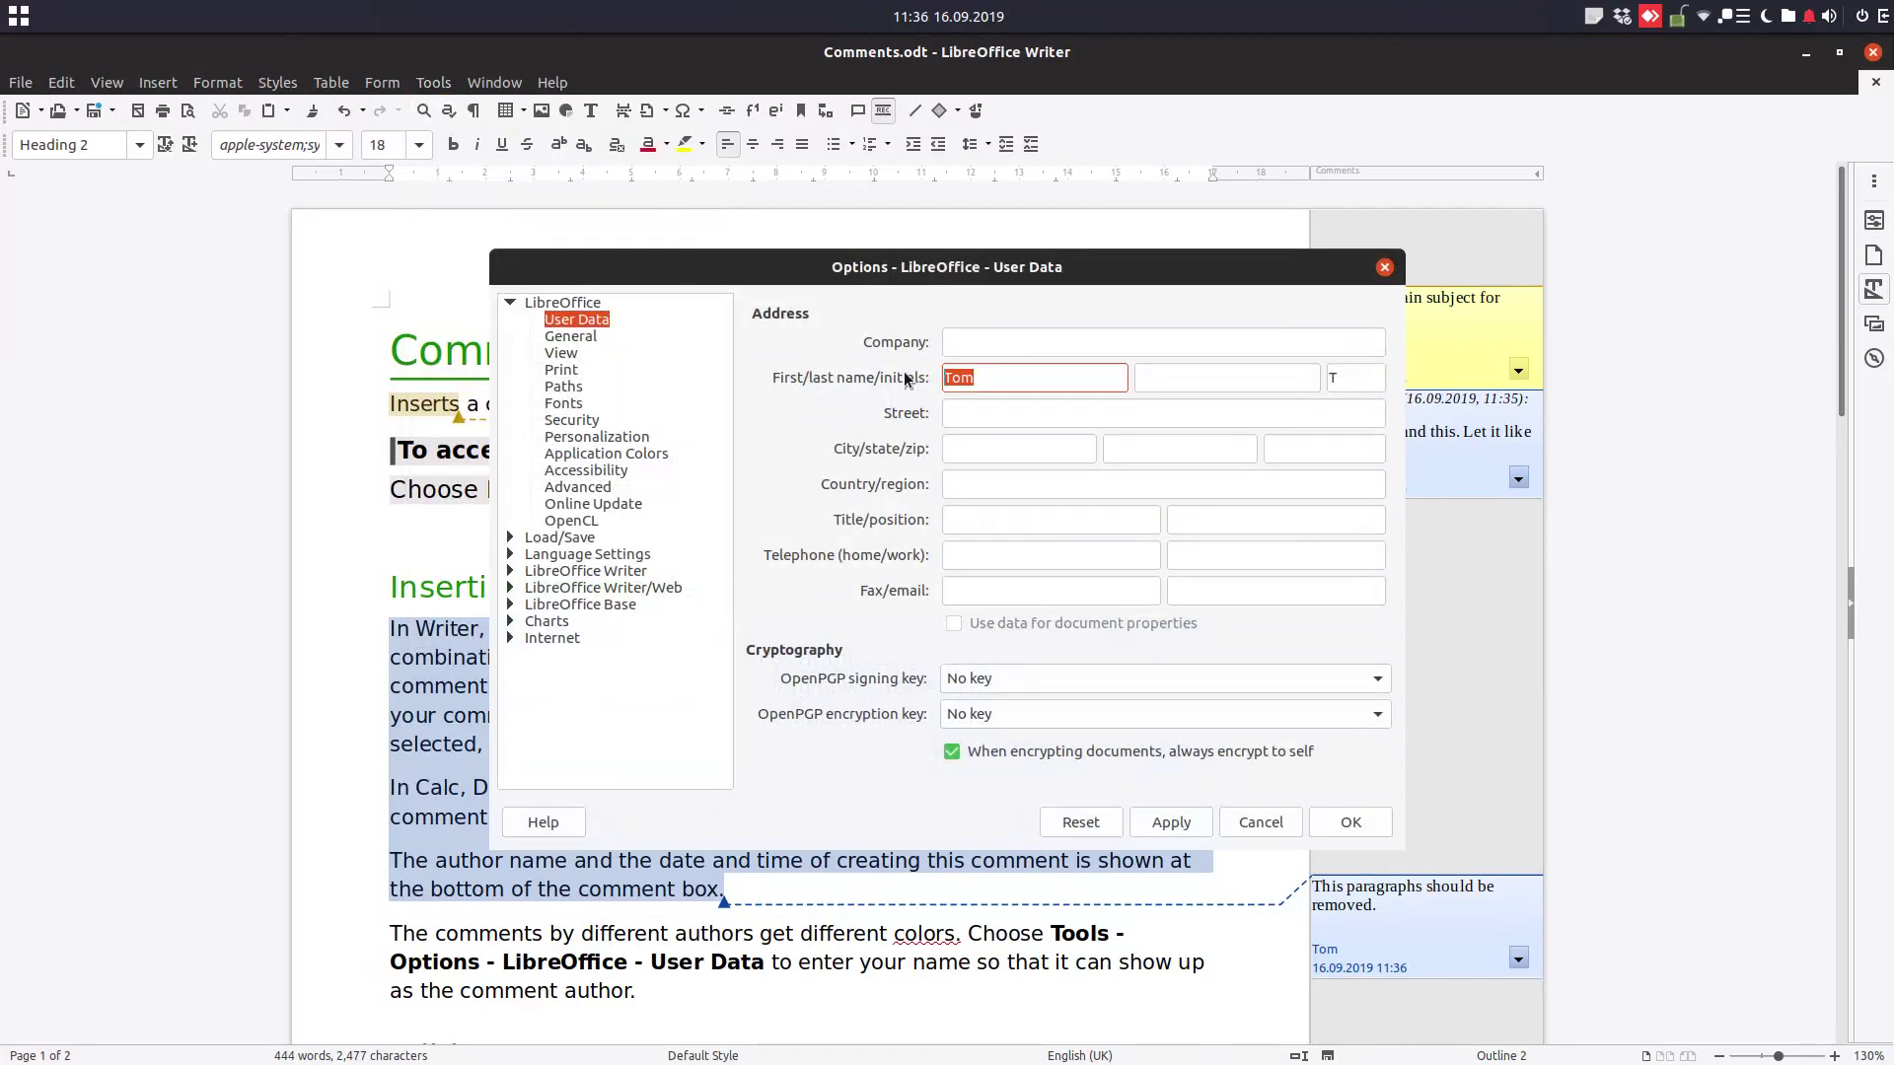
pyautogui.write('John')
pyautogui.click(1171, 823)
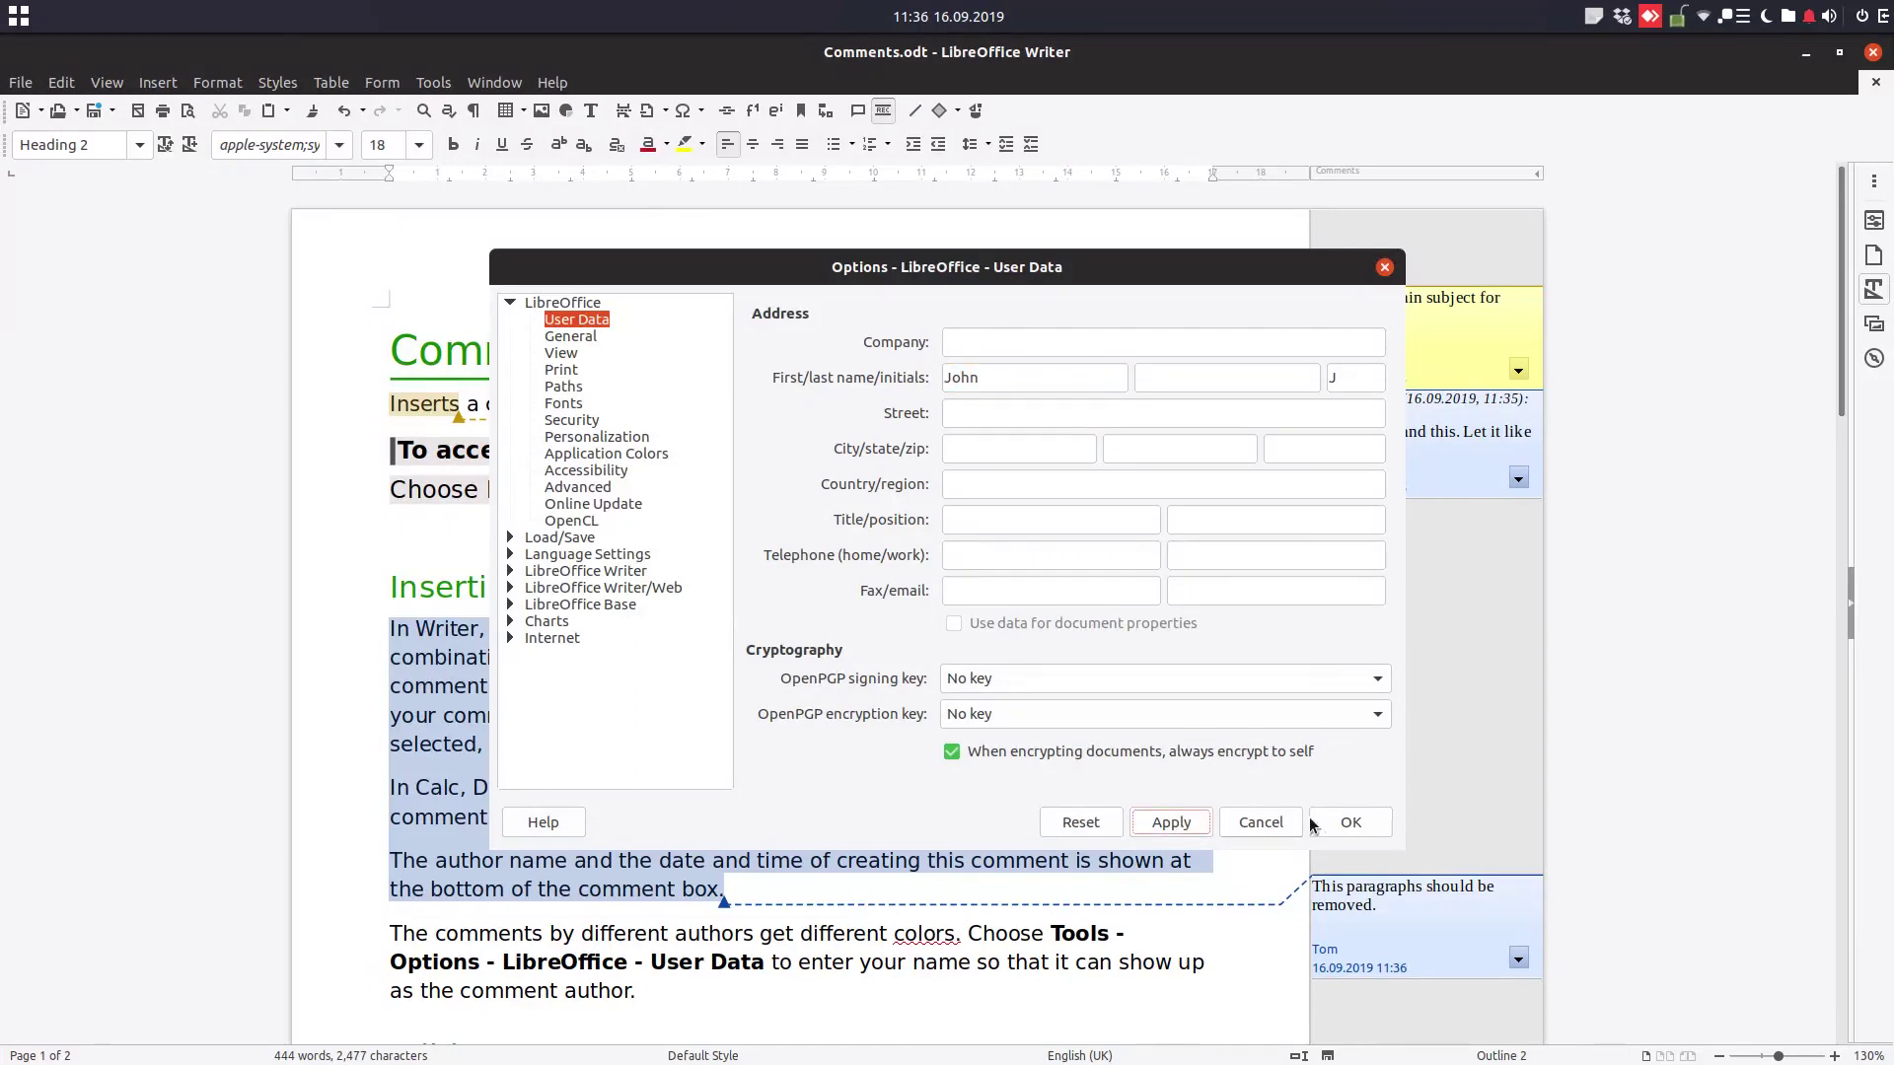
pyautogui.click(1341, 825)
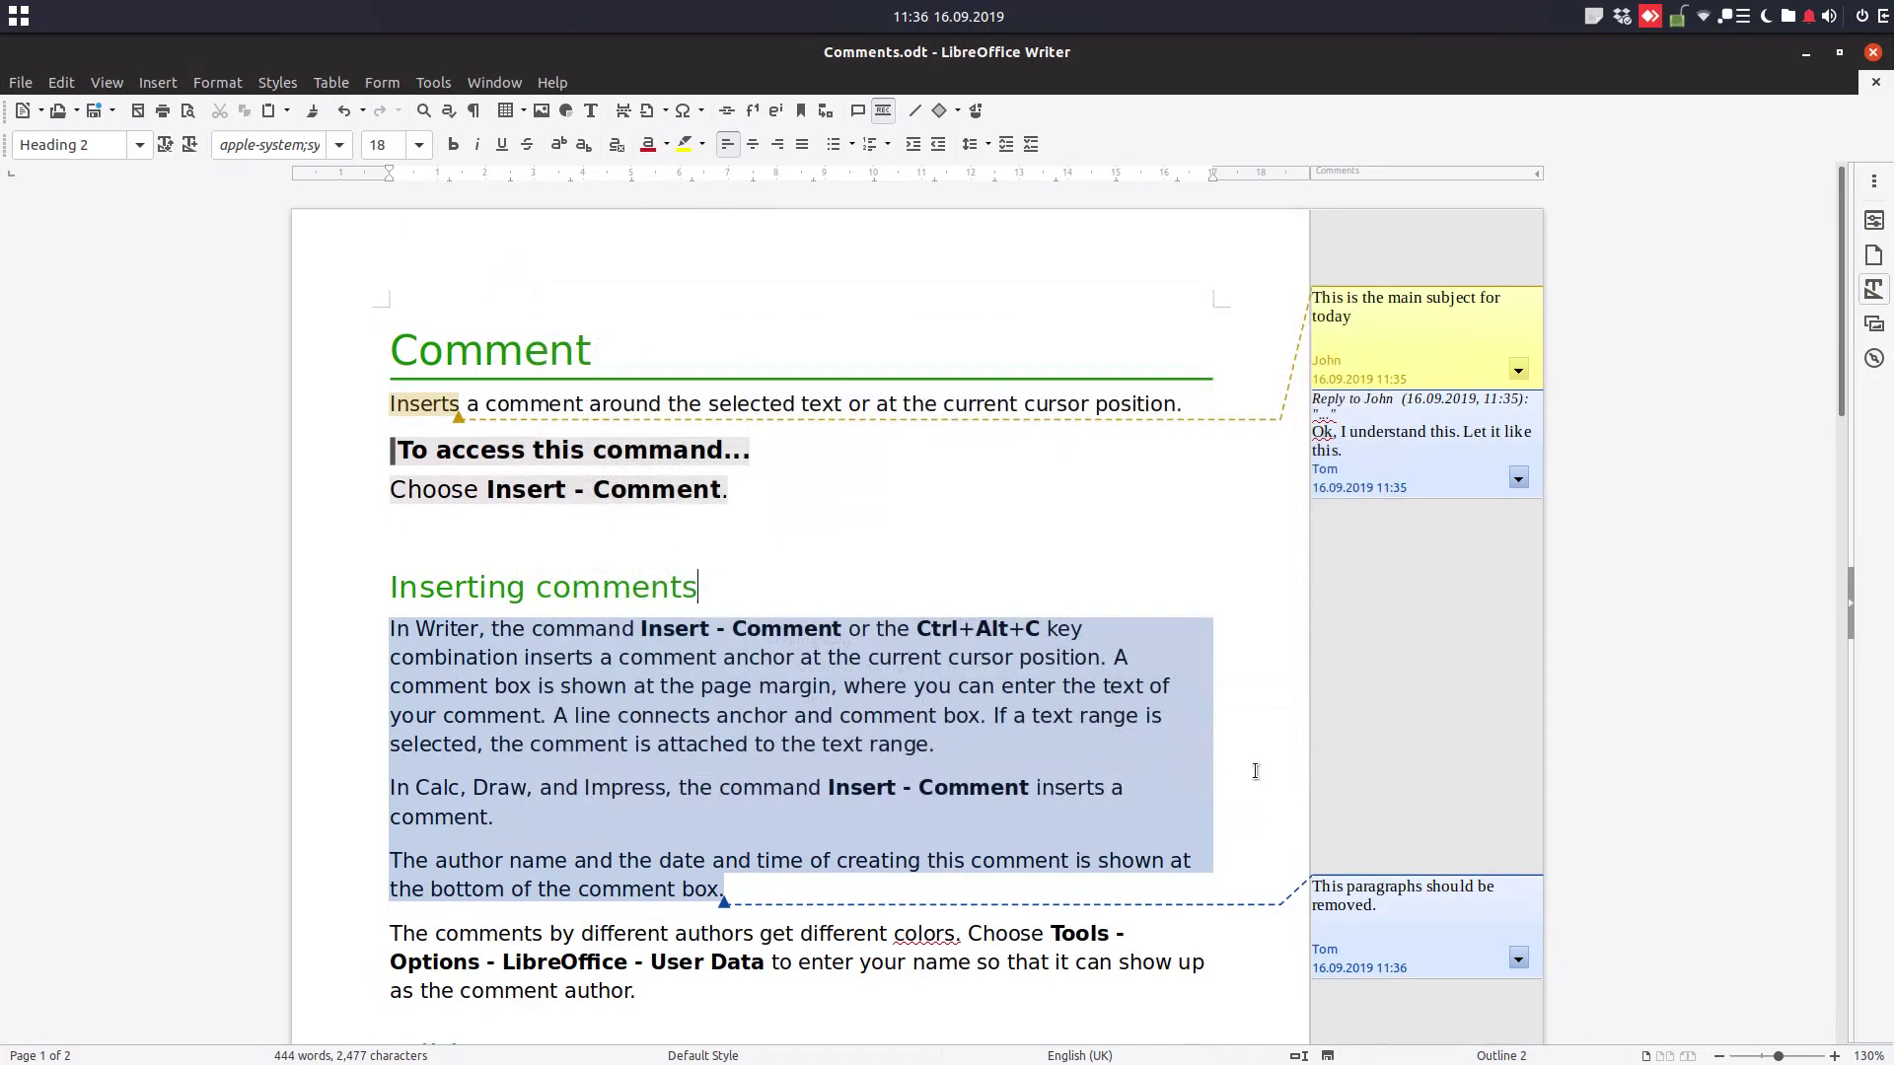
# Step: Reply to the paragraphs comment with 'Why? Please explain.'
pyautogui.click(1518, 959)
pyautogui.click(1555, 818)
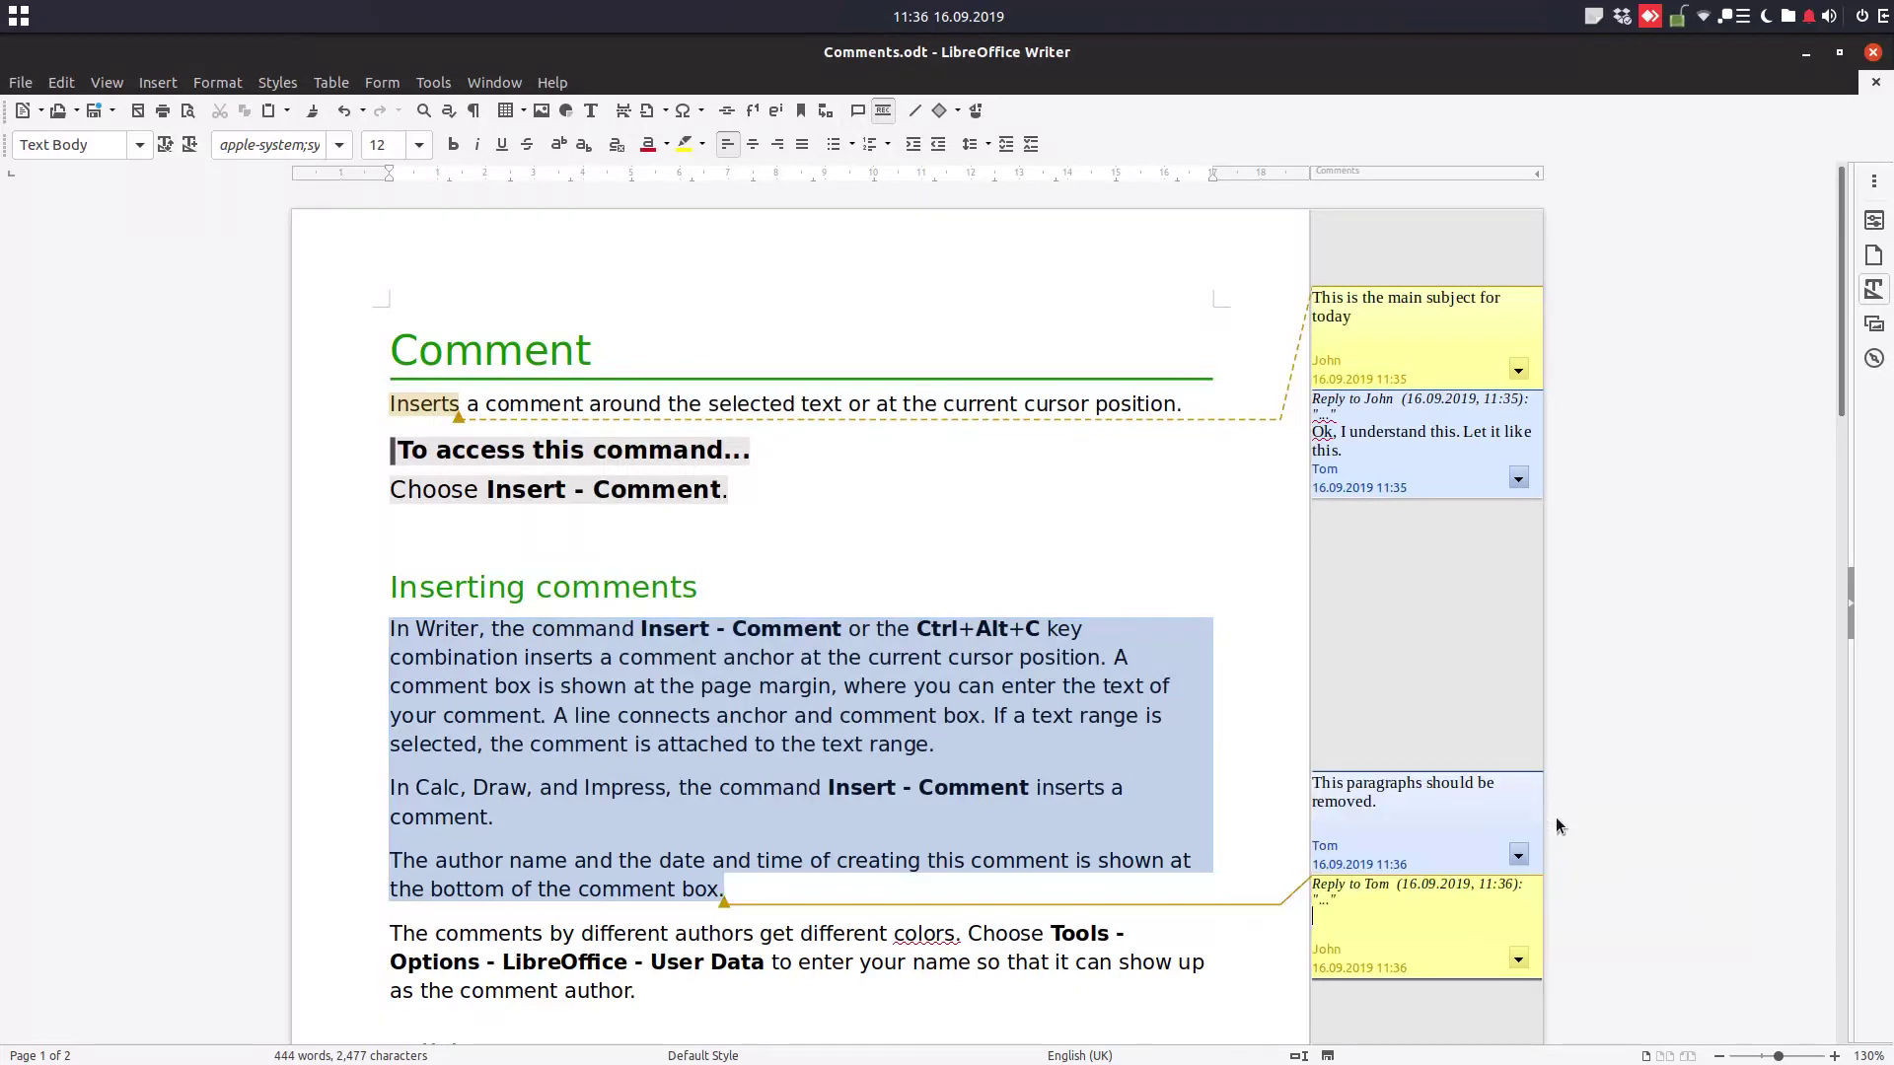
pyautogui.write('Why?')
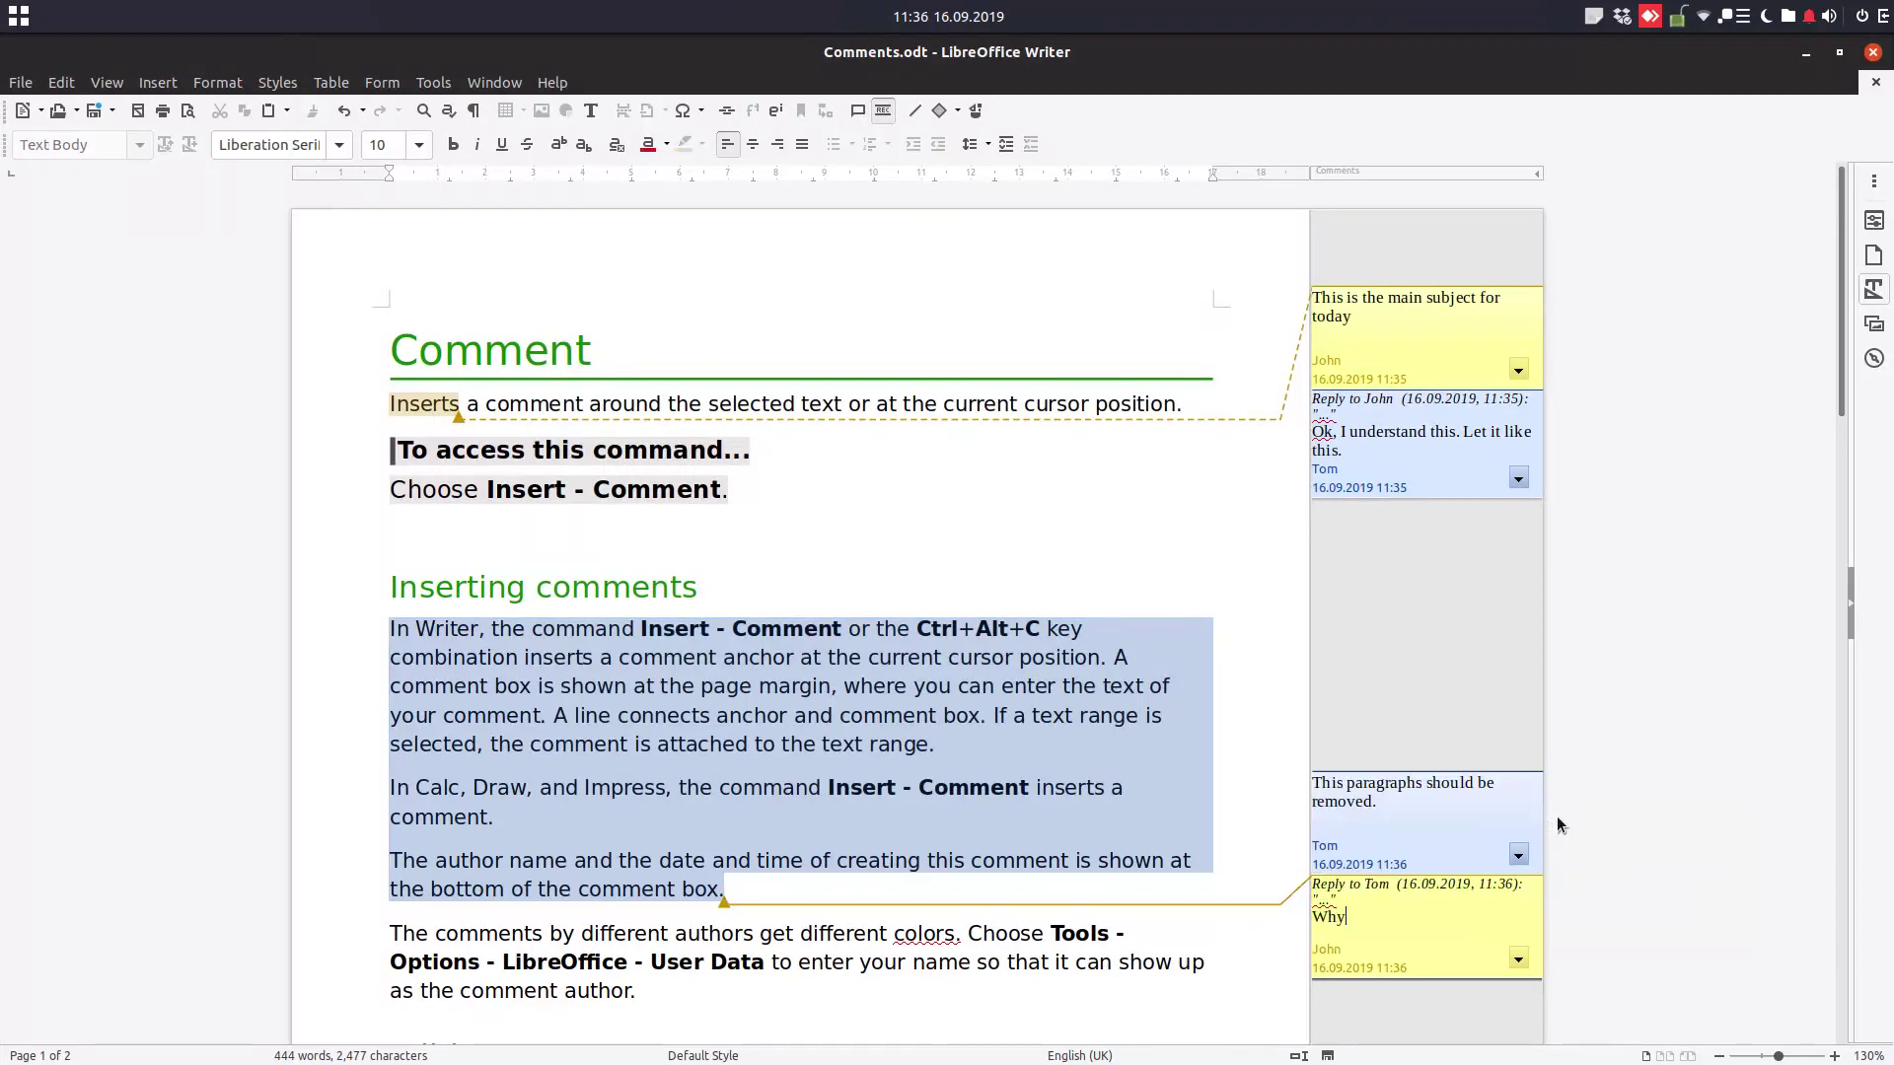
pyautogui.click(1161, 562)
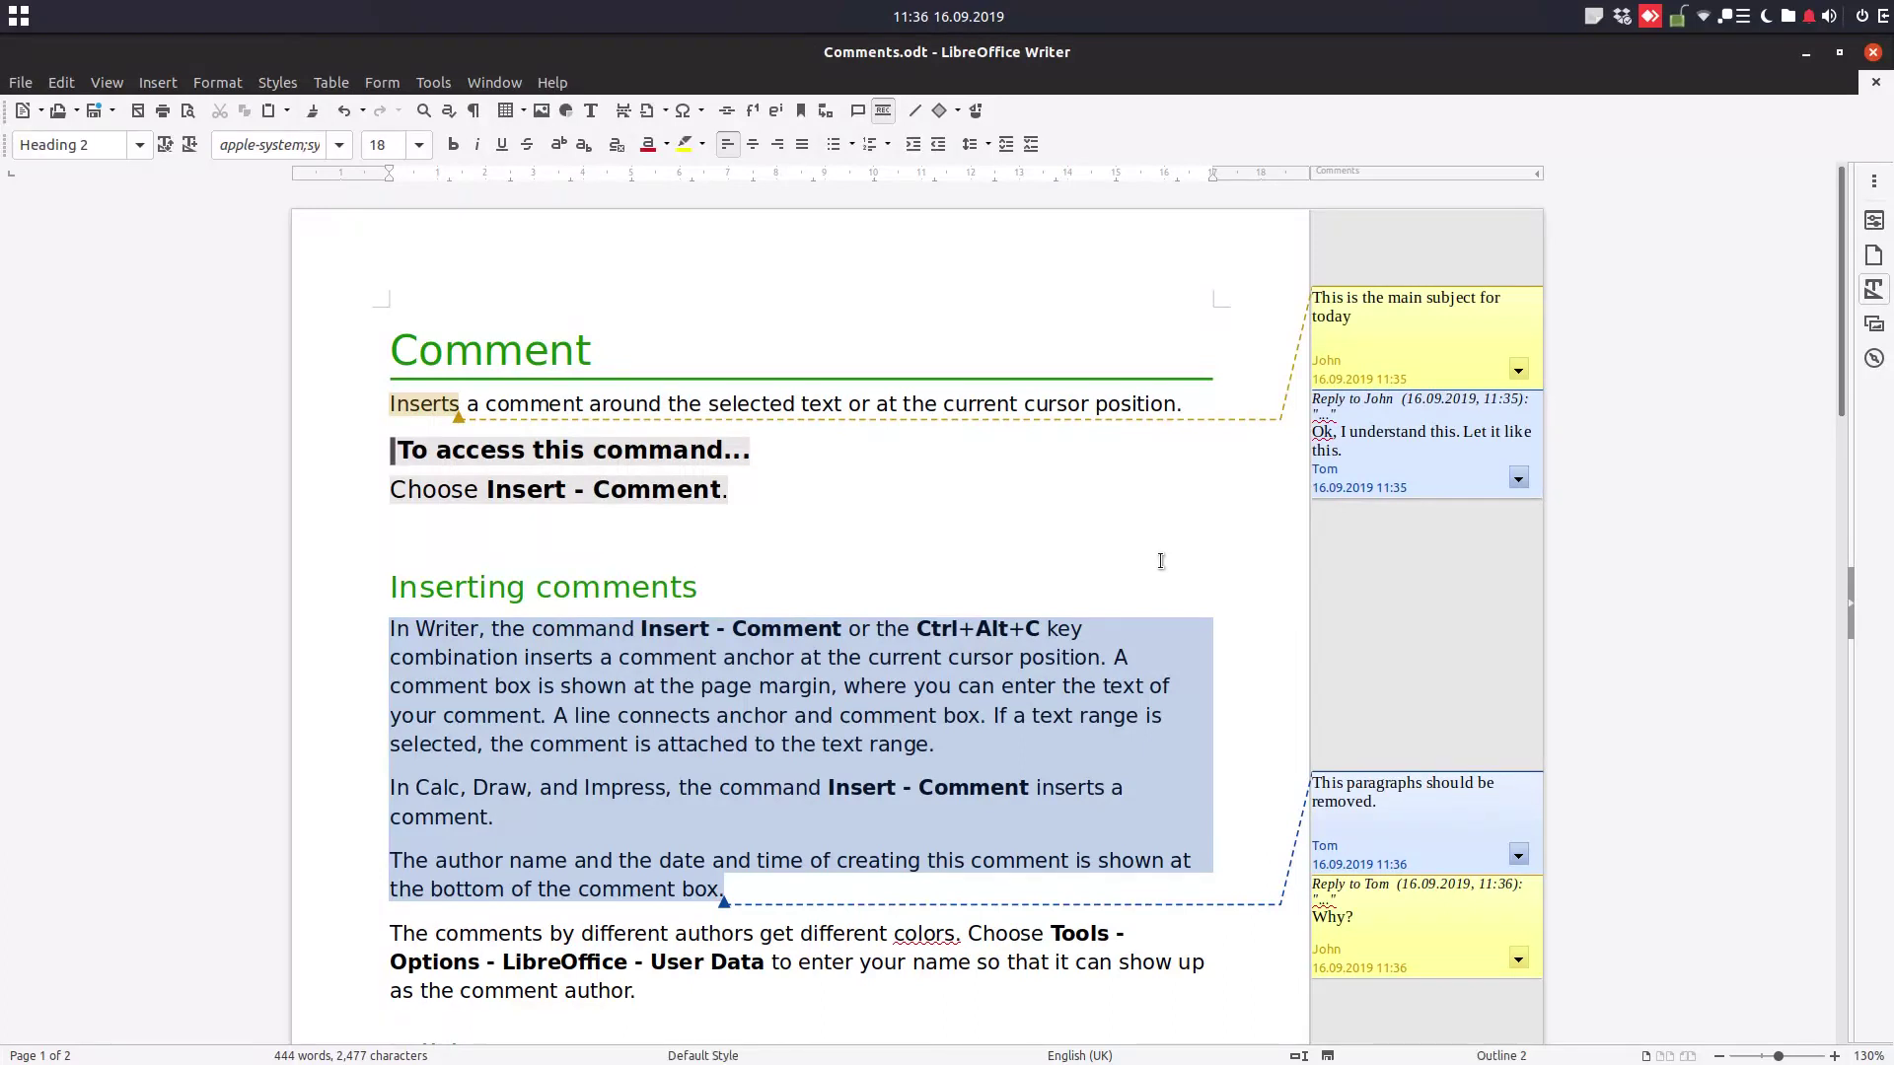
pyautogui.click(1385, 915)
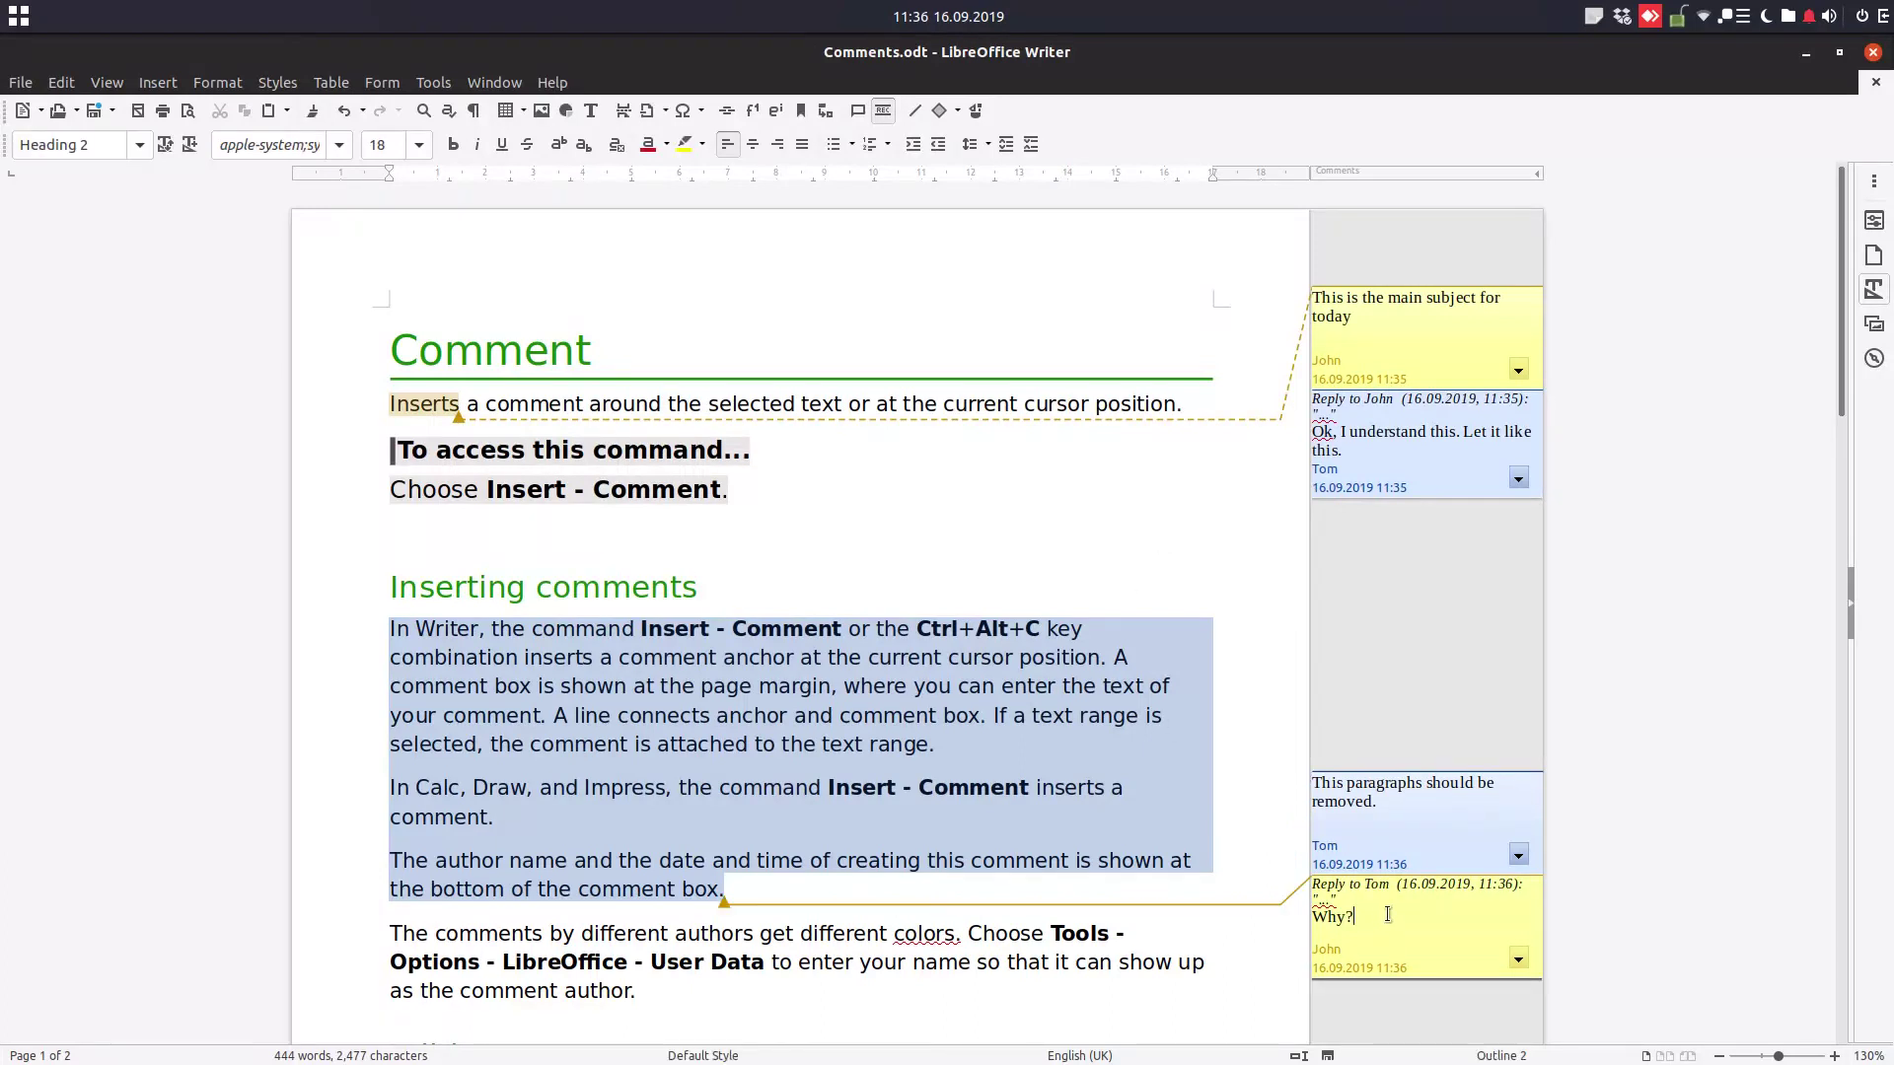
pyautogui.write('Please explain')
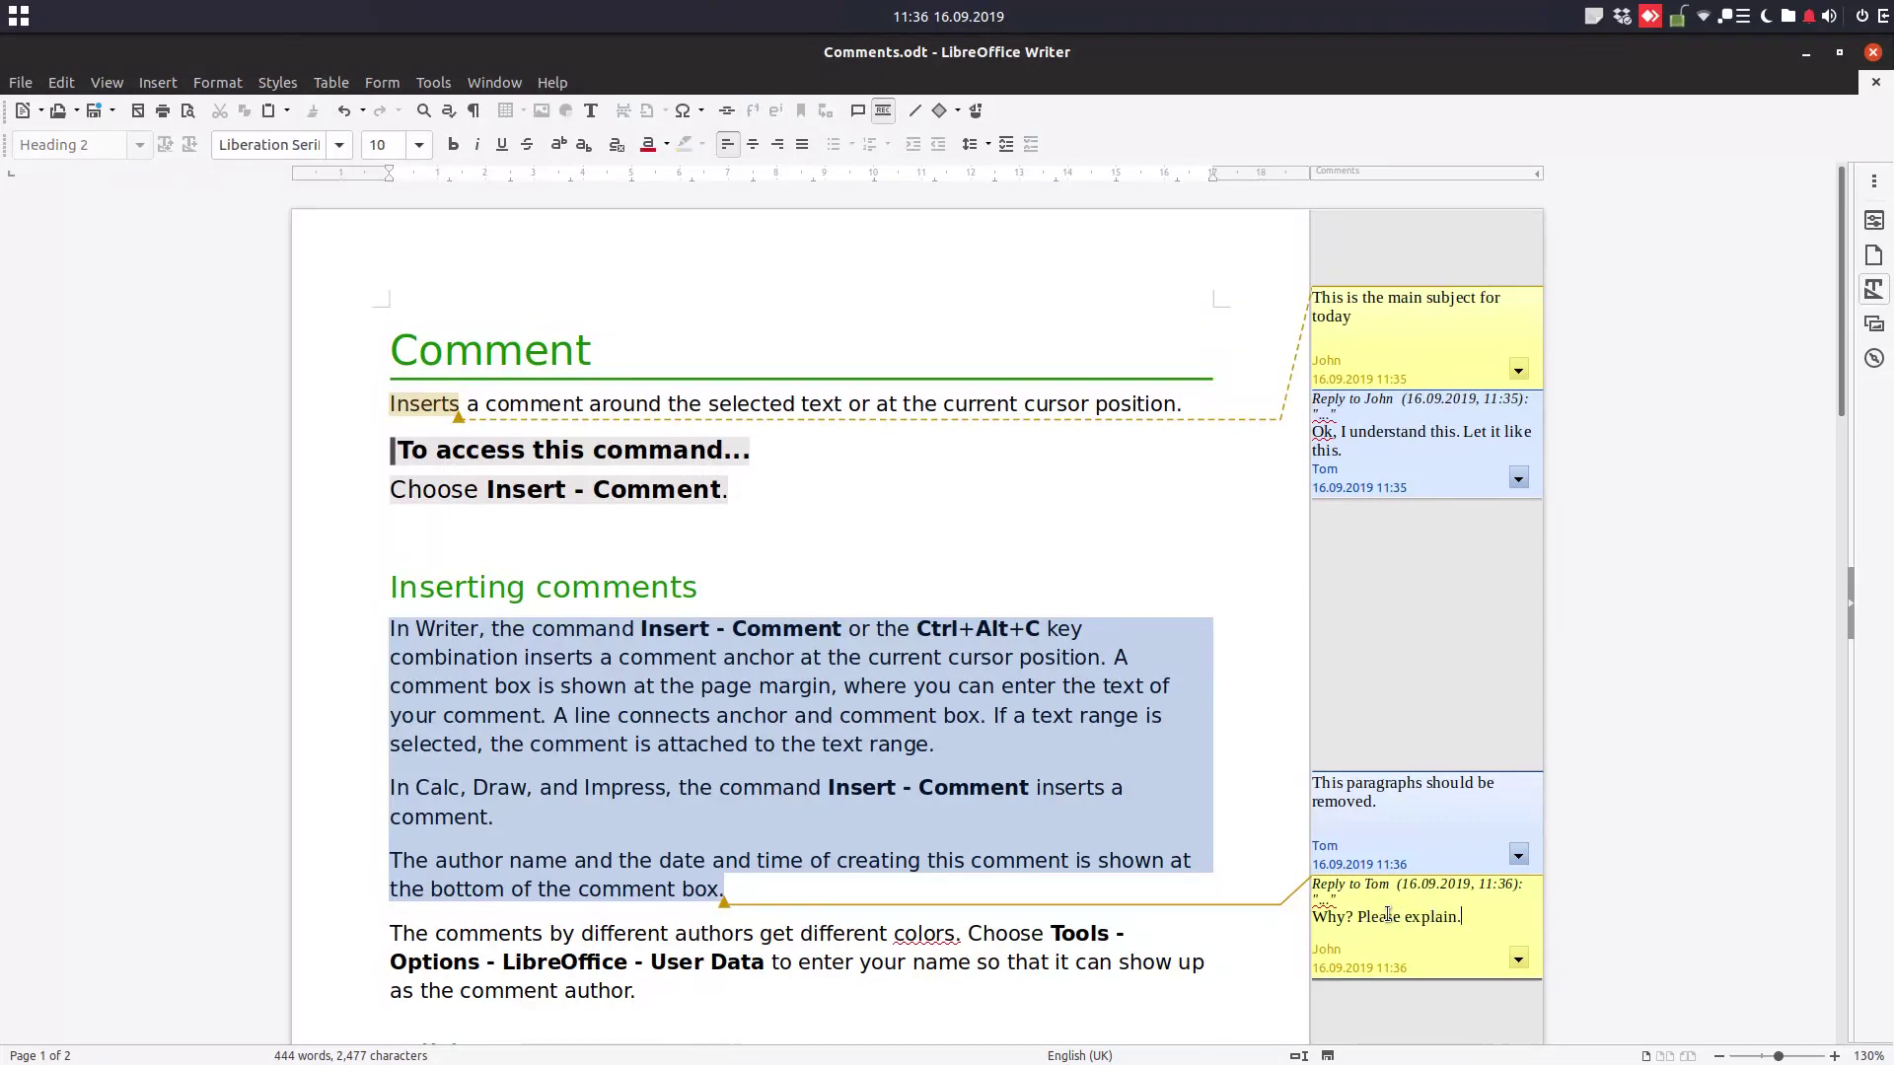
pyautogui.write('.')
pyautogui.click(1221, 786)
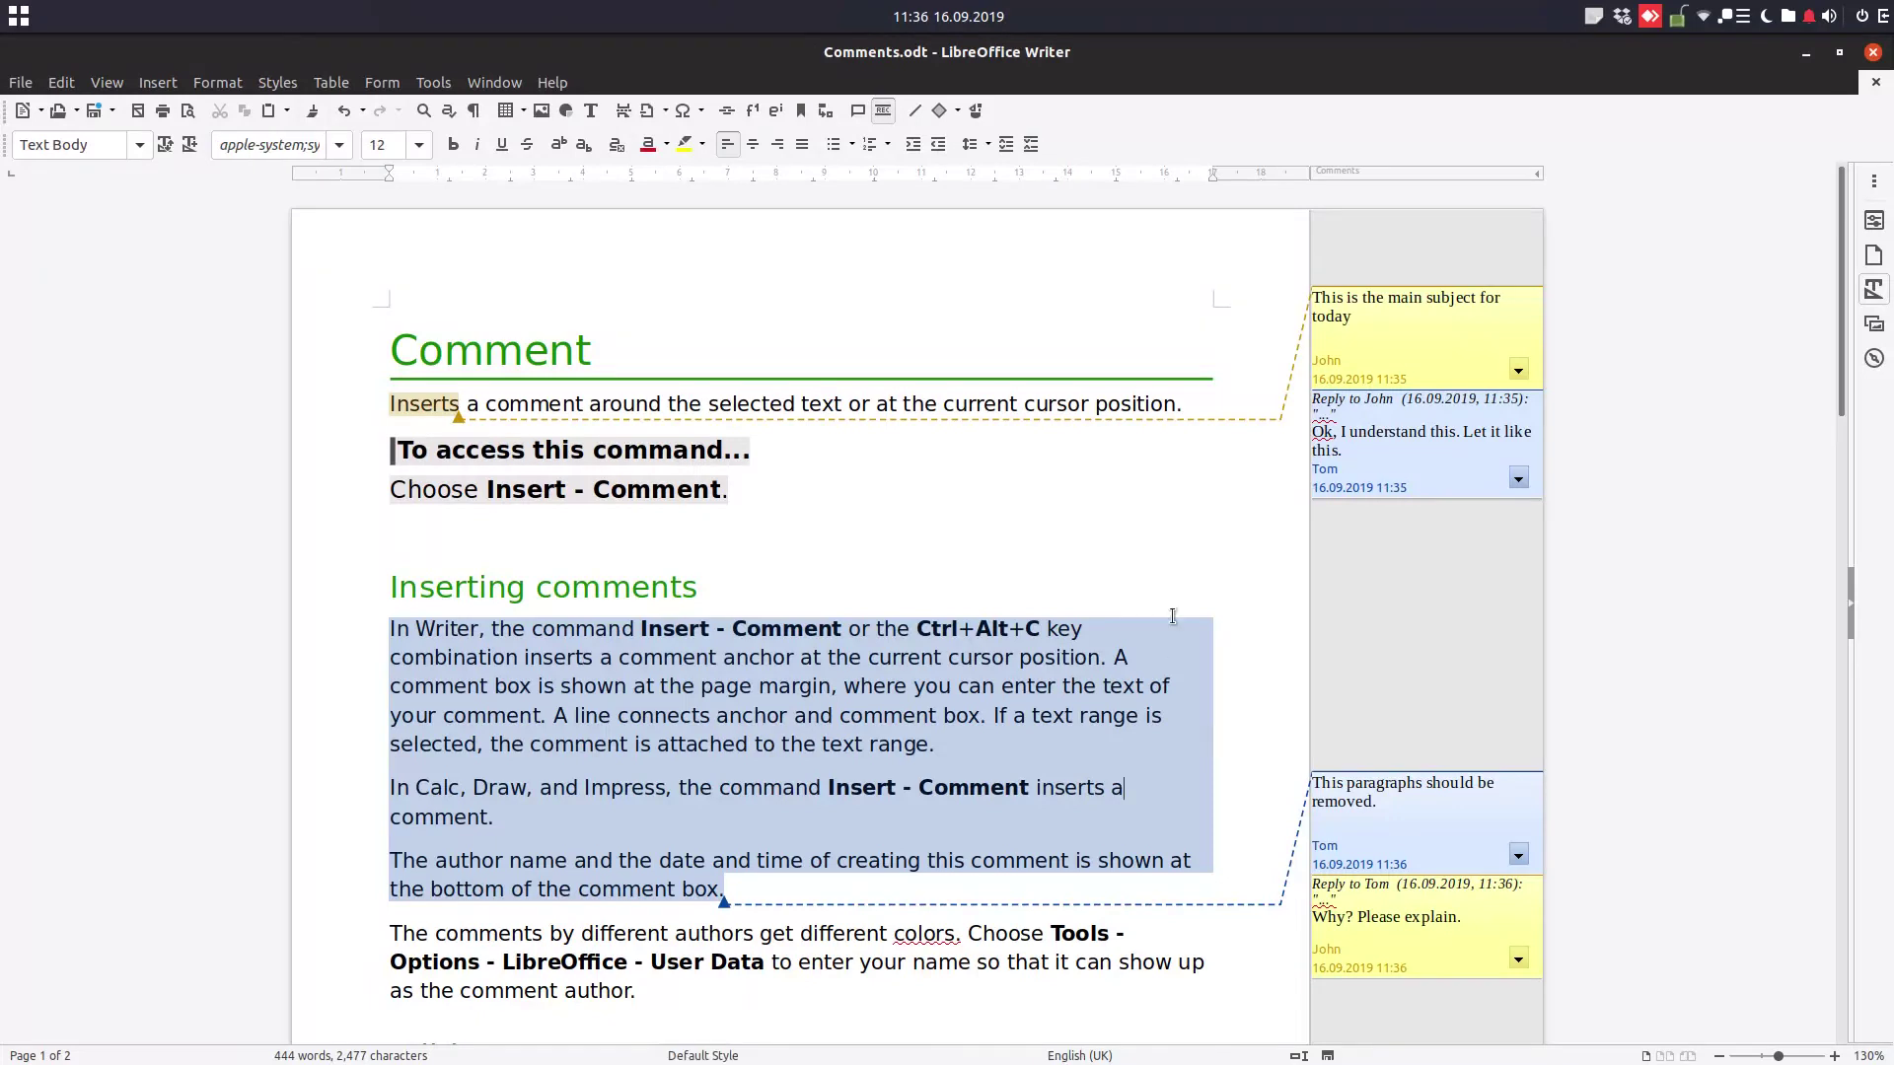
# Step: Toggle the comments margin off and on, then add a comment to the words 'selected text'
pyautogui.click(1339, 171)
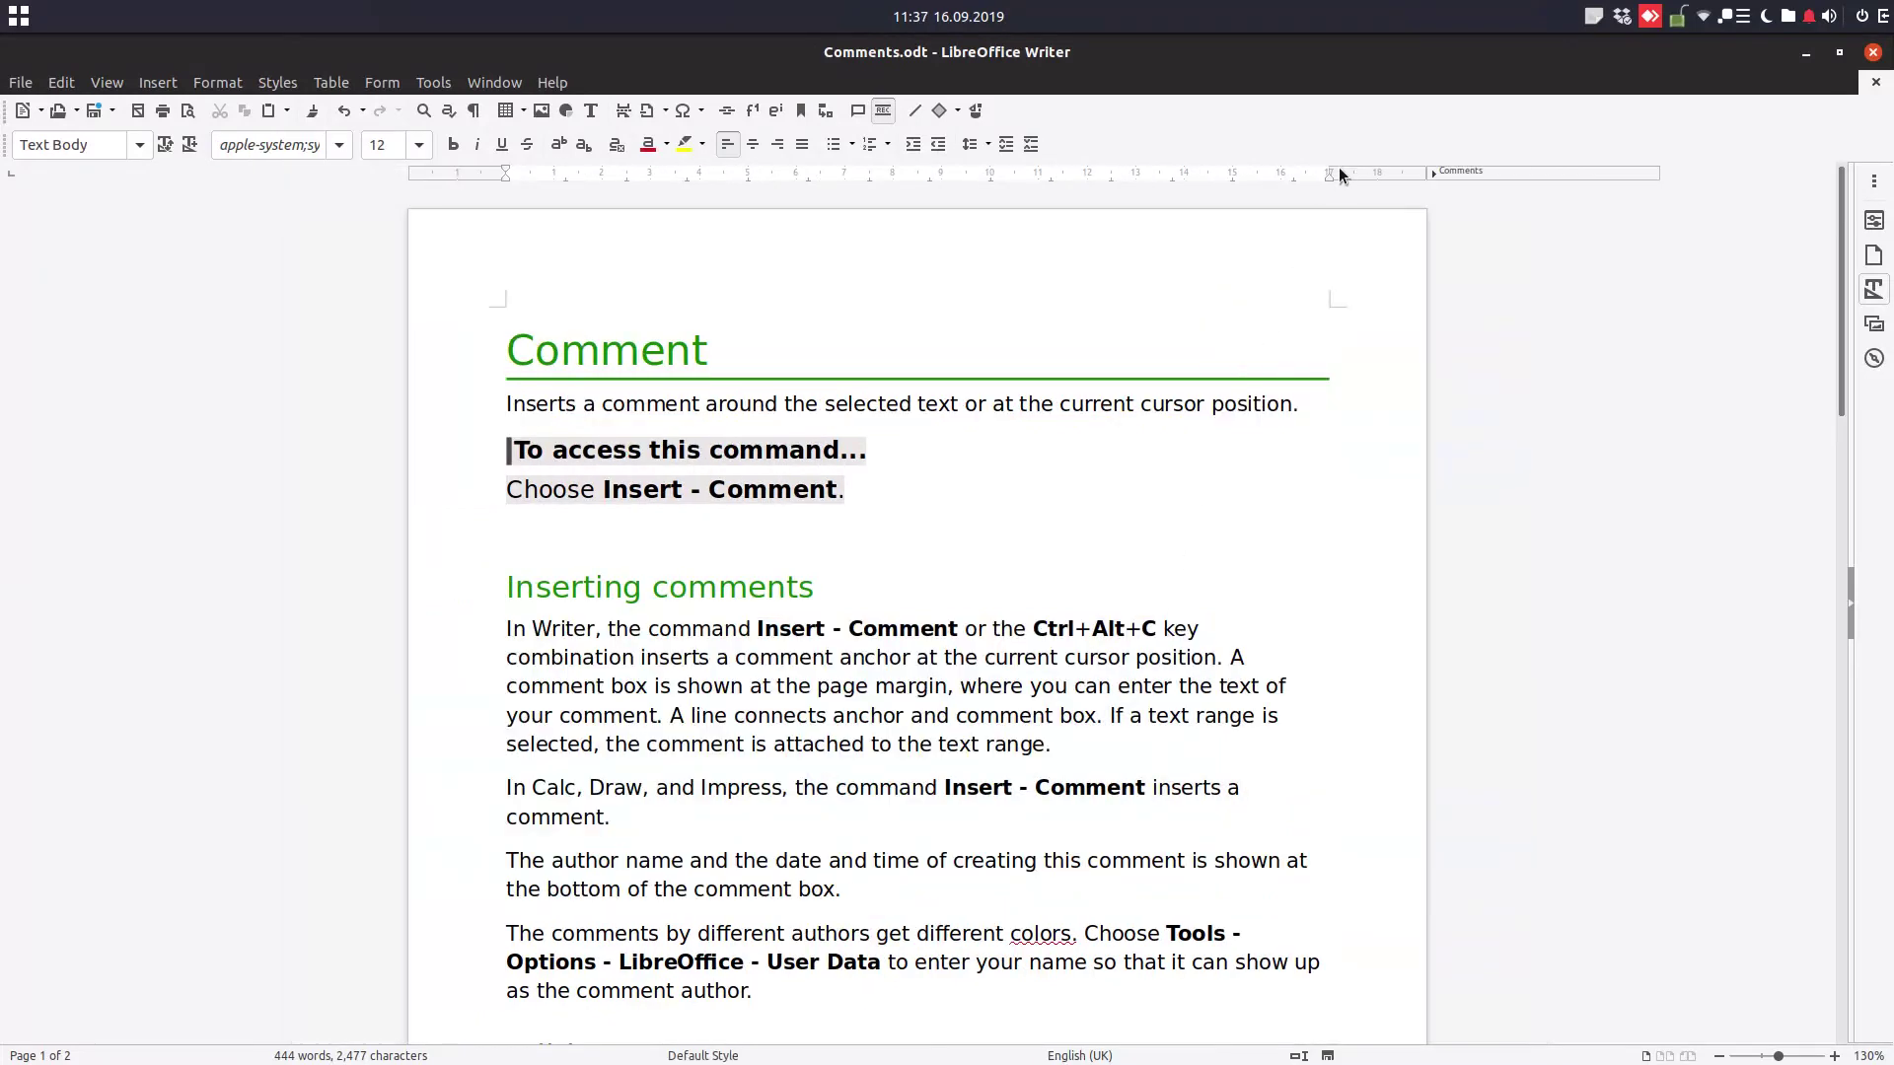
pyautogui.click(1448, 171)
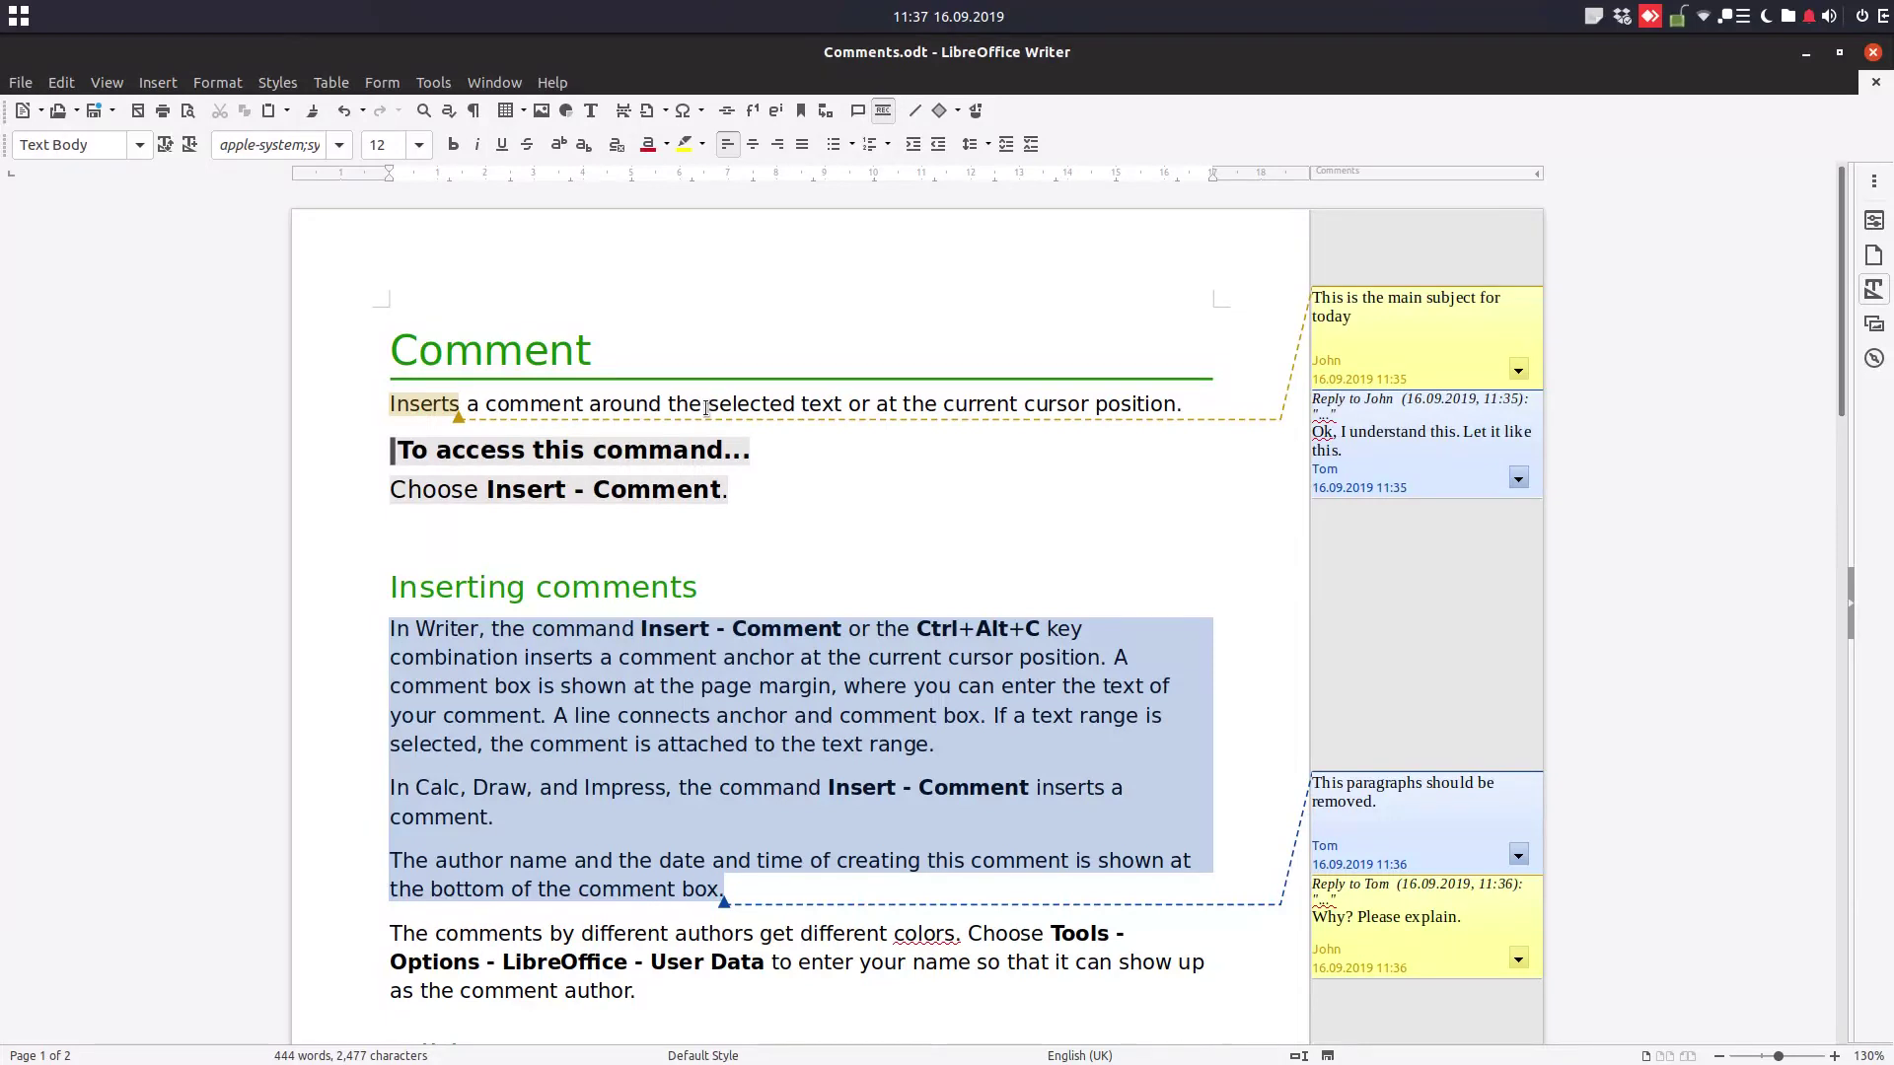
pyautogui.moveTo(707, 404); pyautogui.dragTo(843, 405)
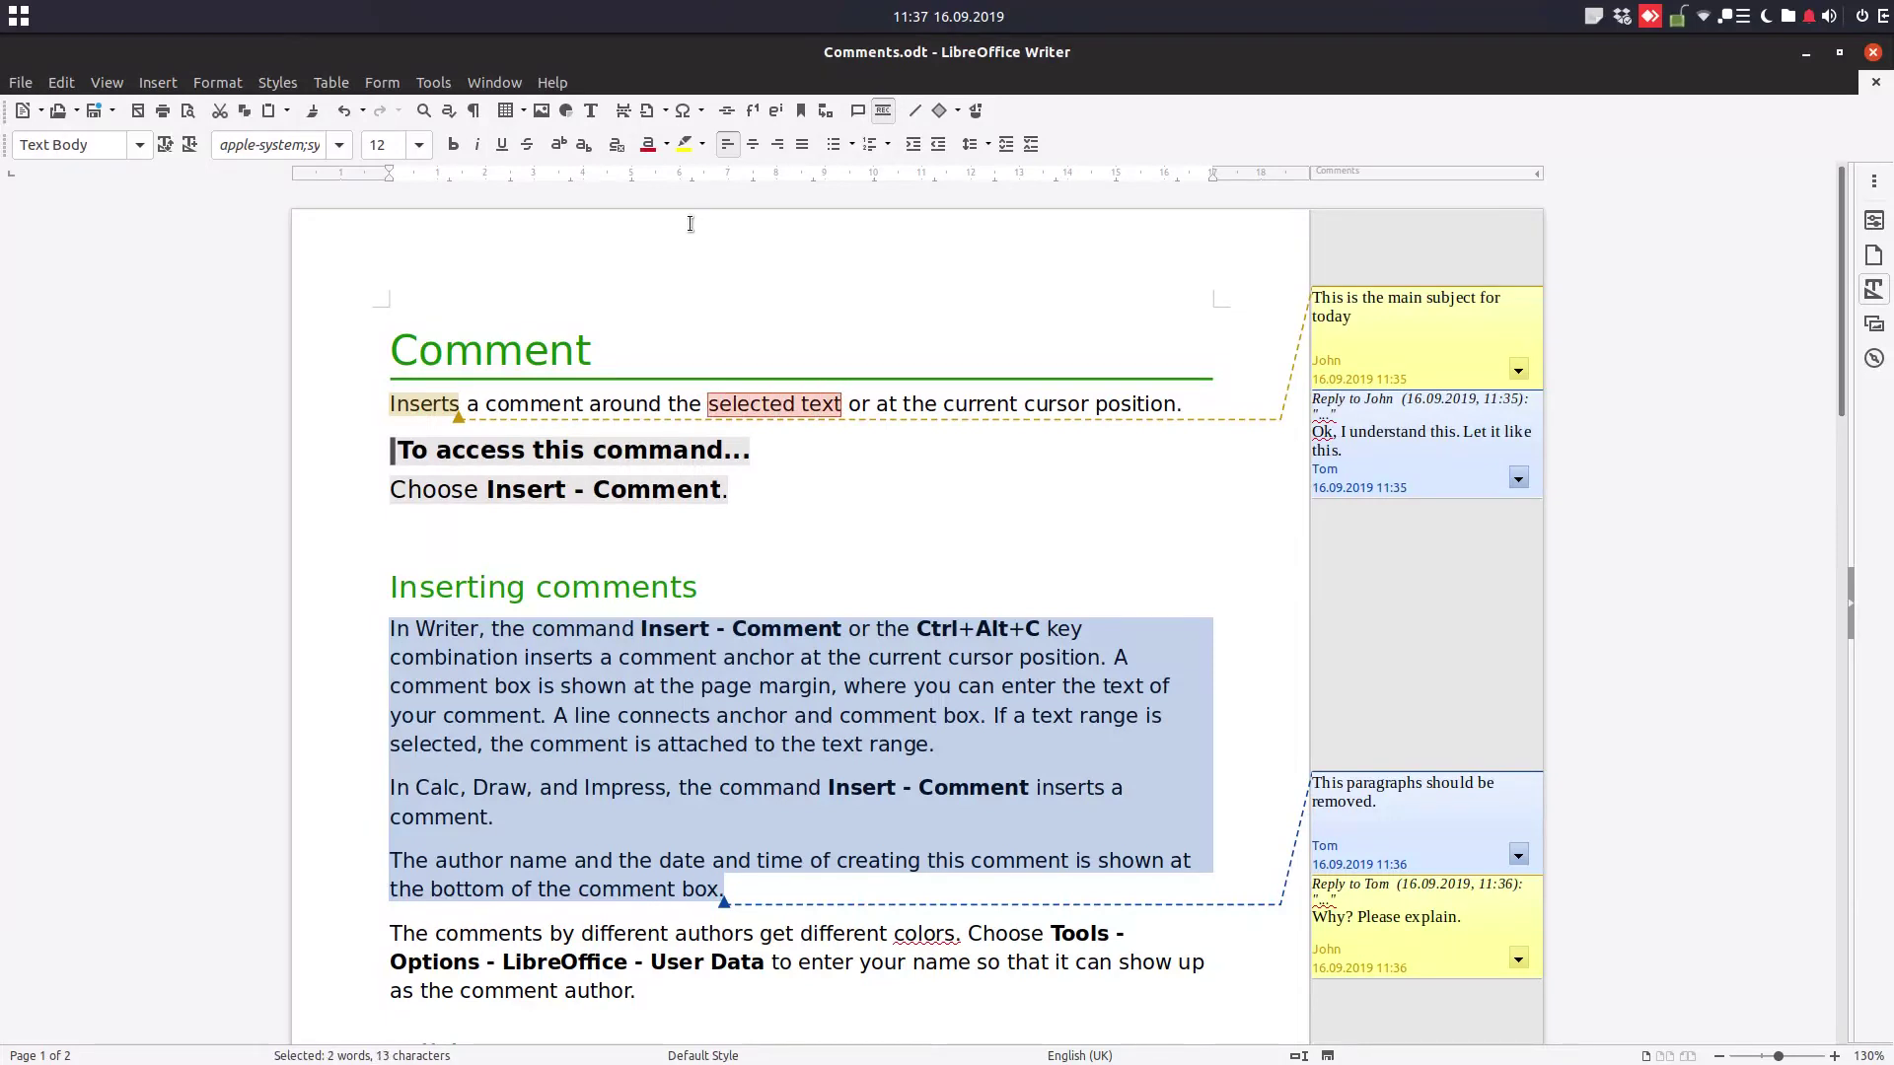
pyautogui.click(854, 112)
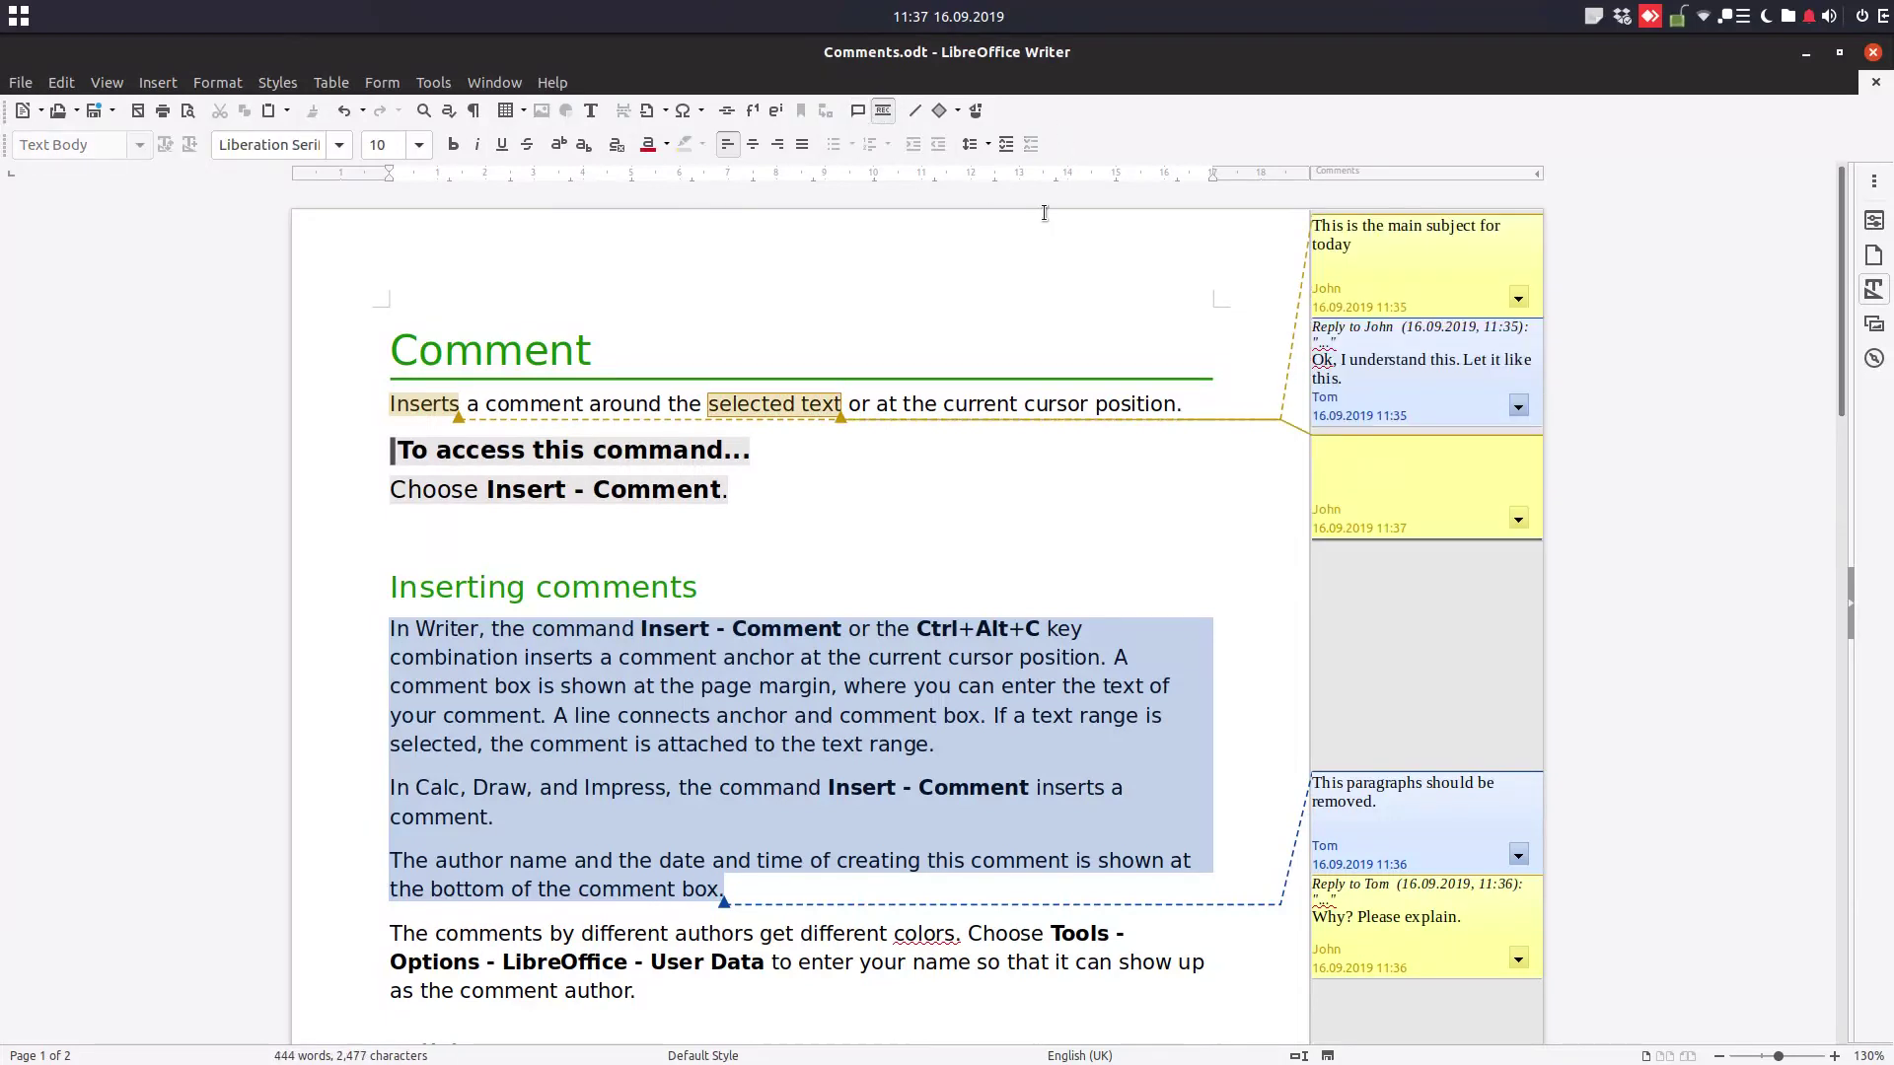
# Step: Type 'Another comment in the same sentence.' into the new comment, correcting a typo
pyautogui.write('another c')
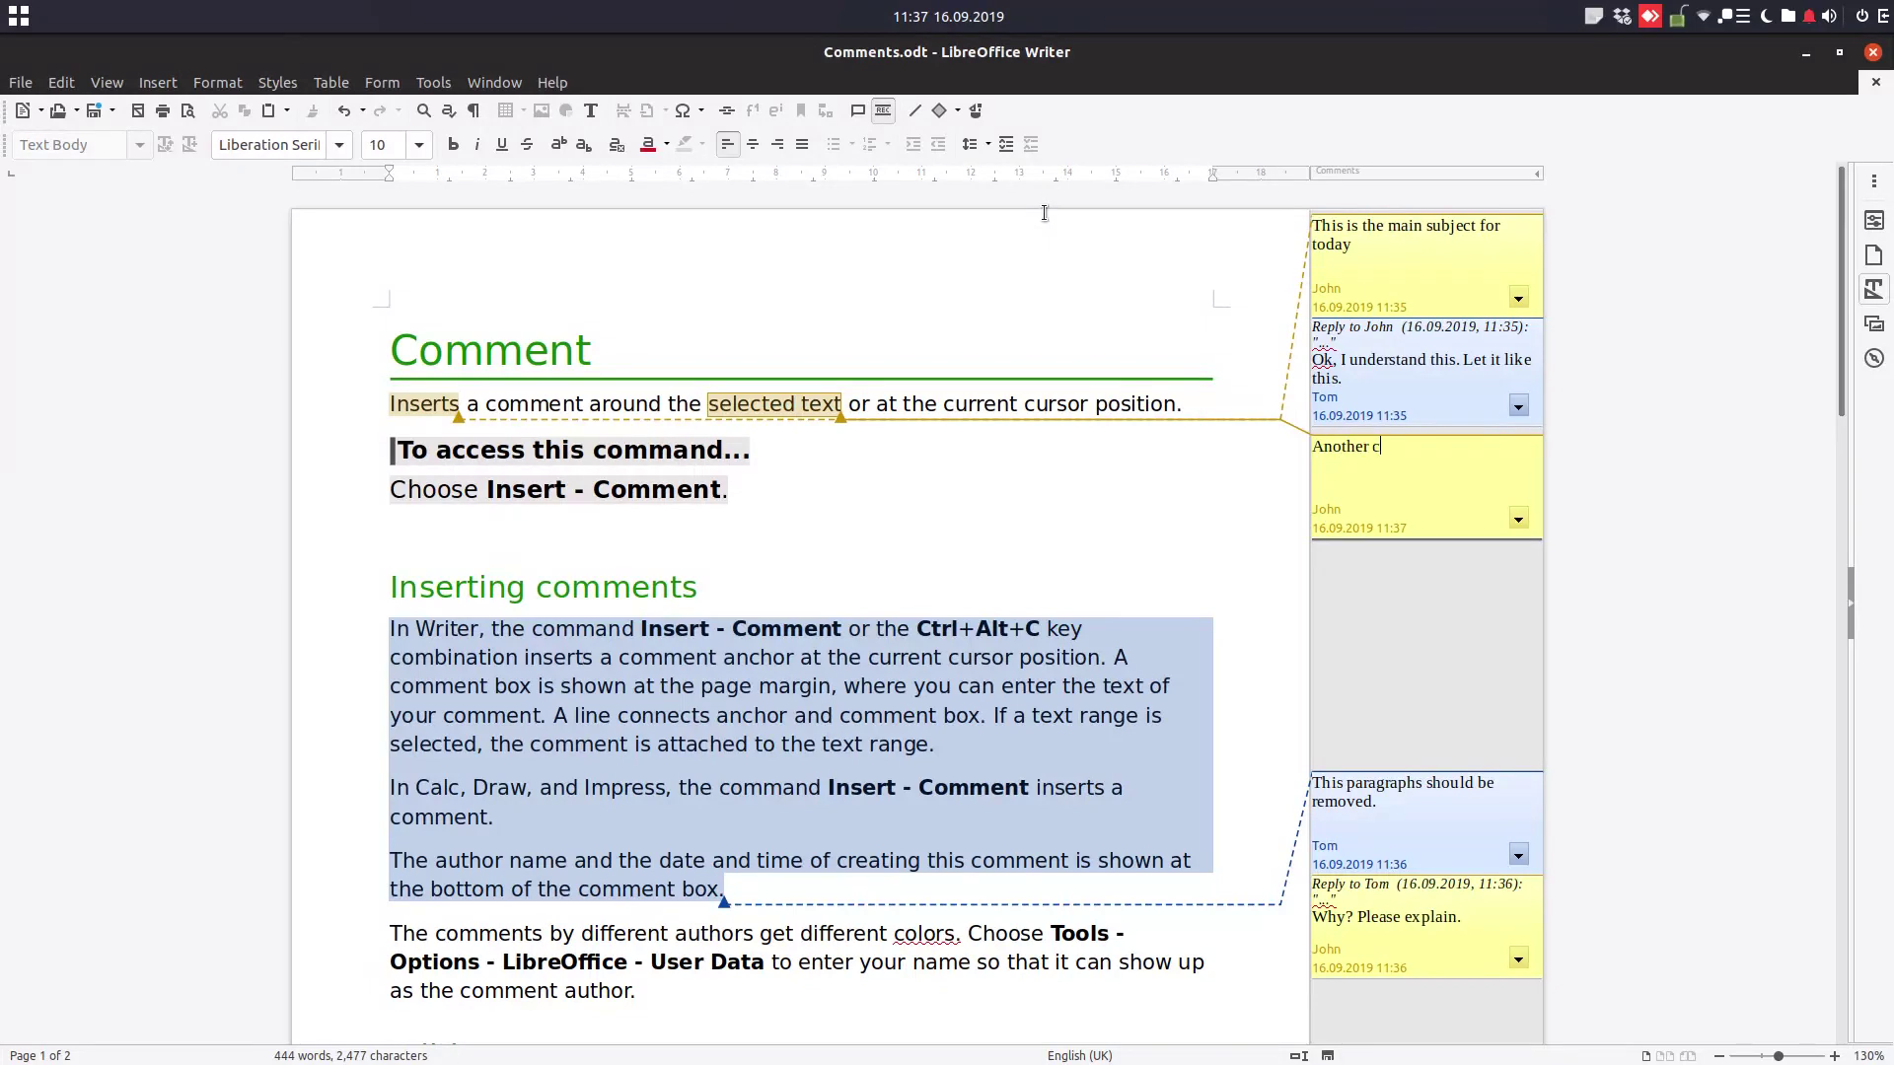
pyautogui.write('omment in the same sentence.')
pyautogui.click(1330, 538)
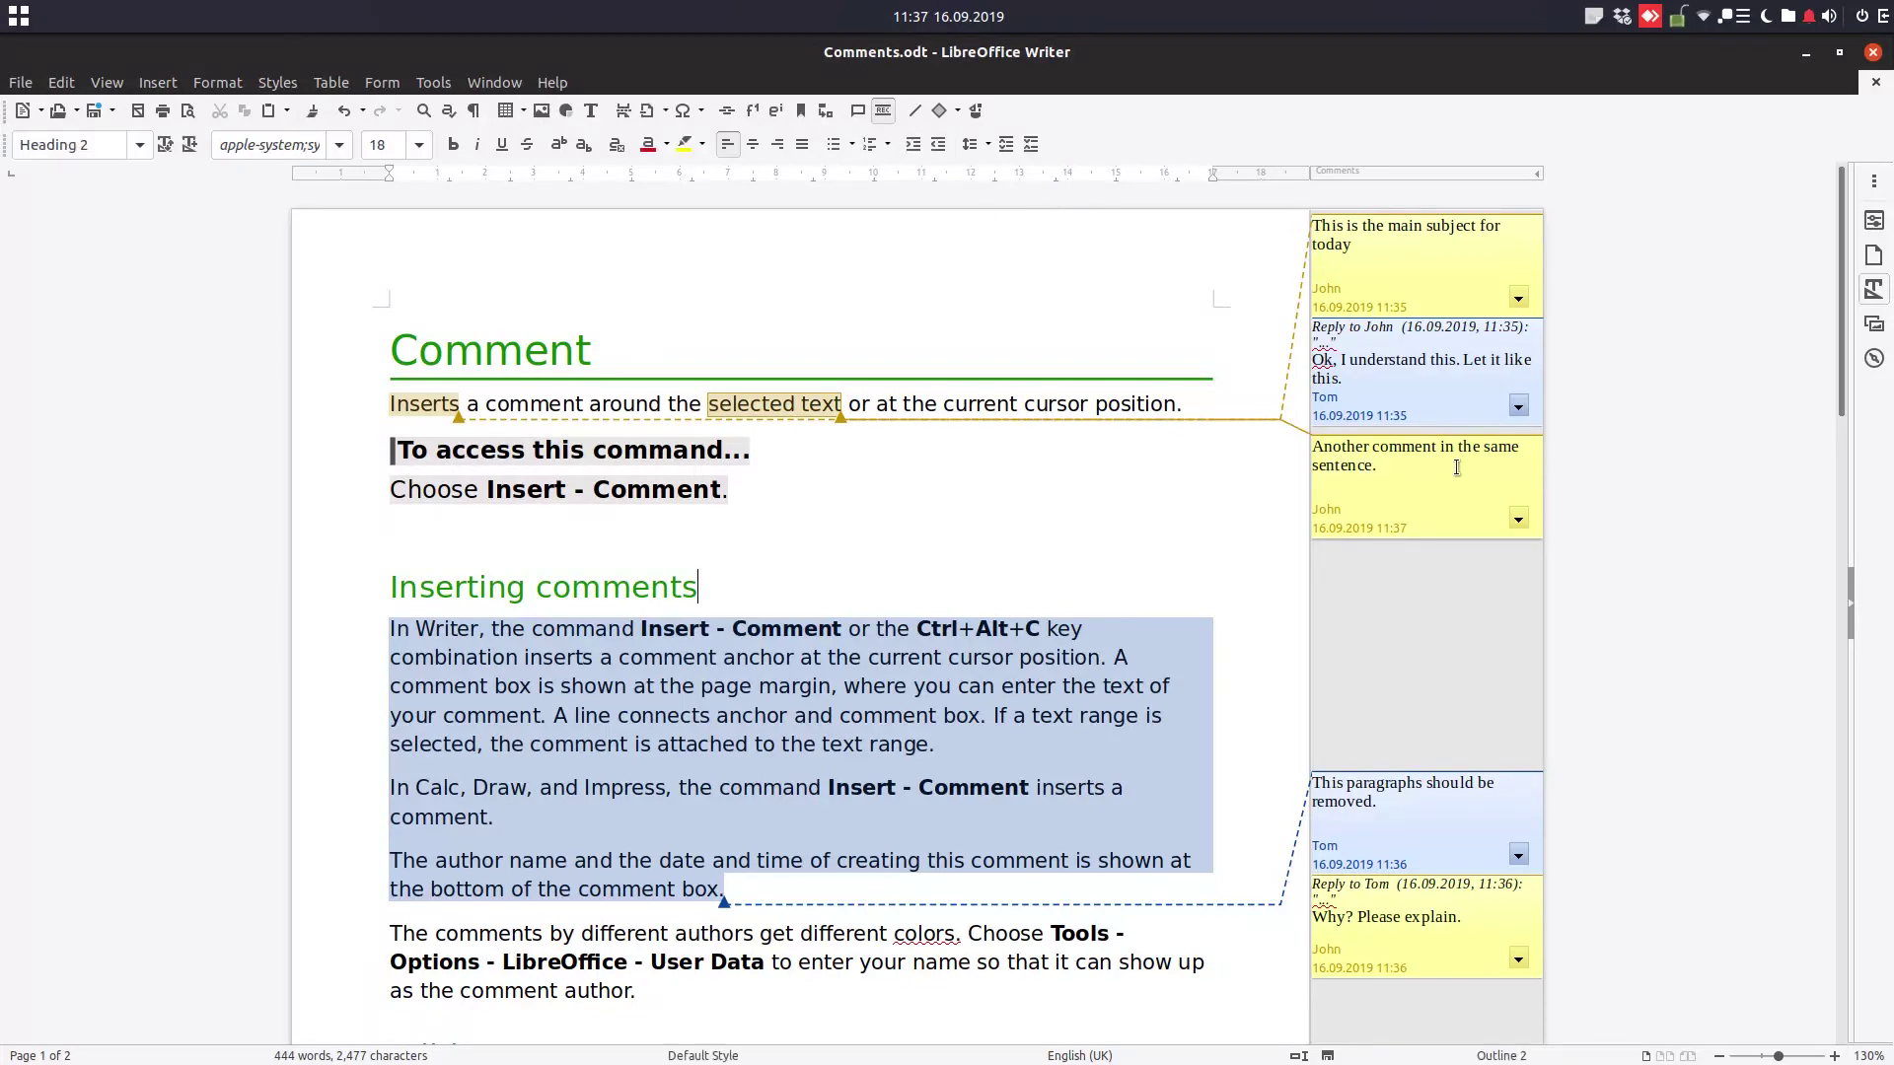
# Step: Hide and re-show the comments margin using the ruler's Comments button
pyautogui.click(1457, 468)
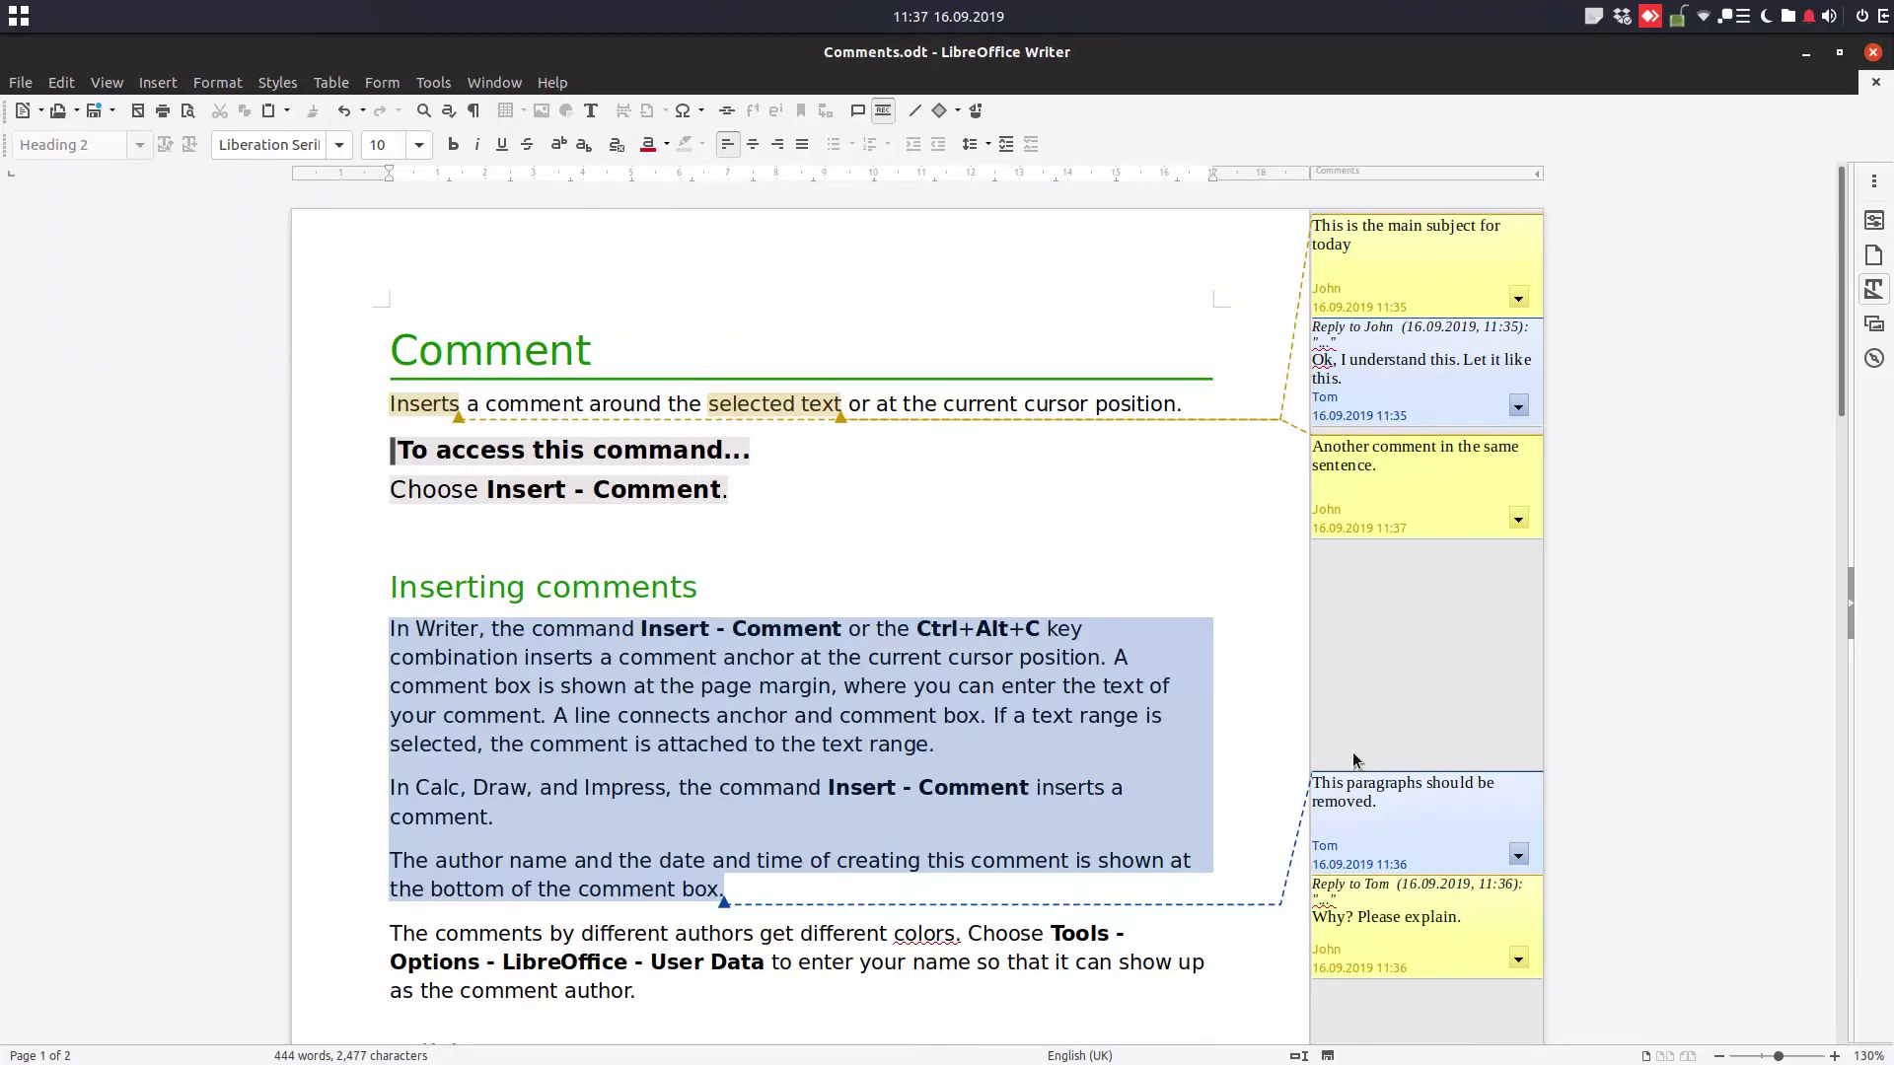
pyautogui.click(1358, 174)
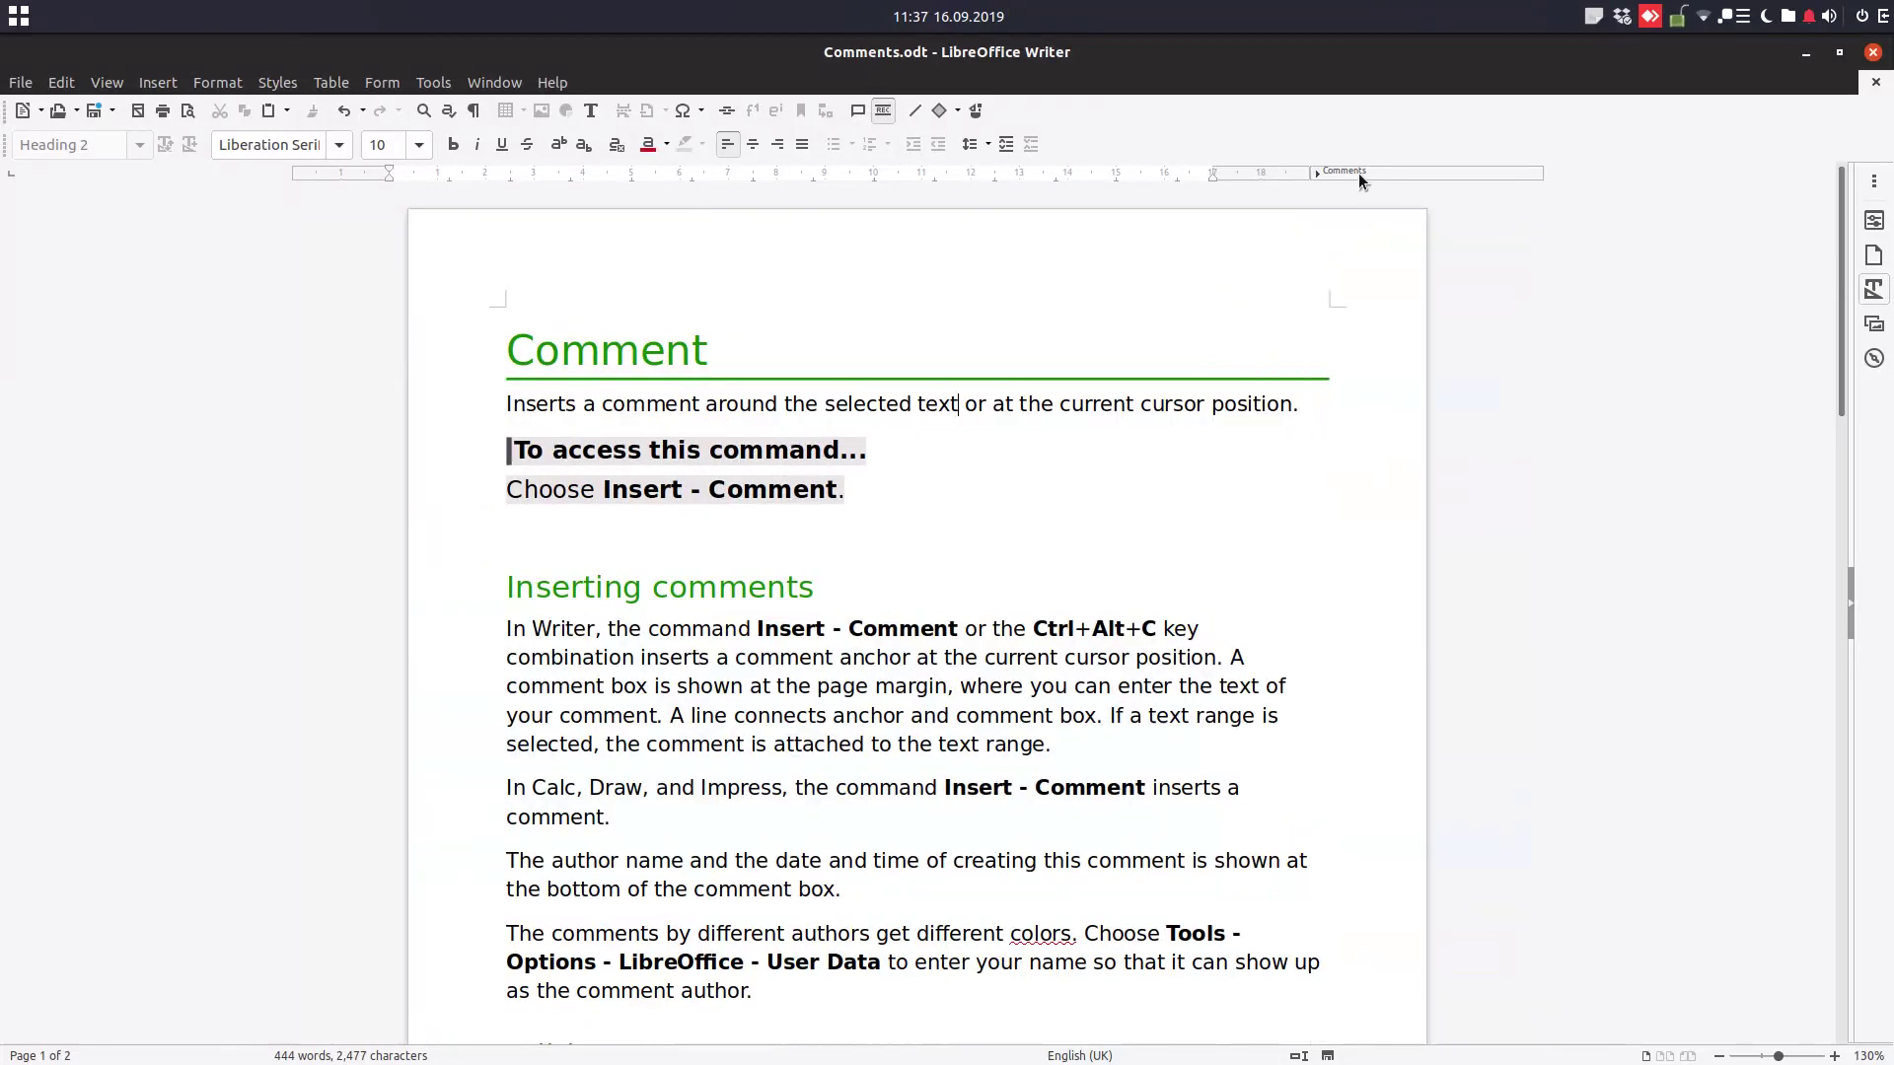
pyautogui.click(1359, 174)
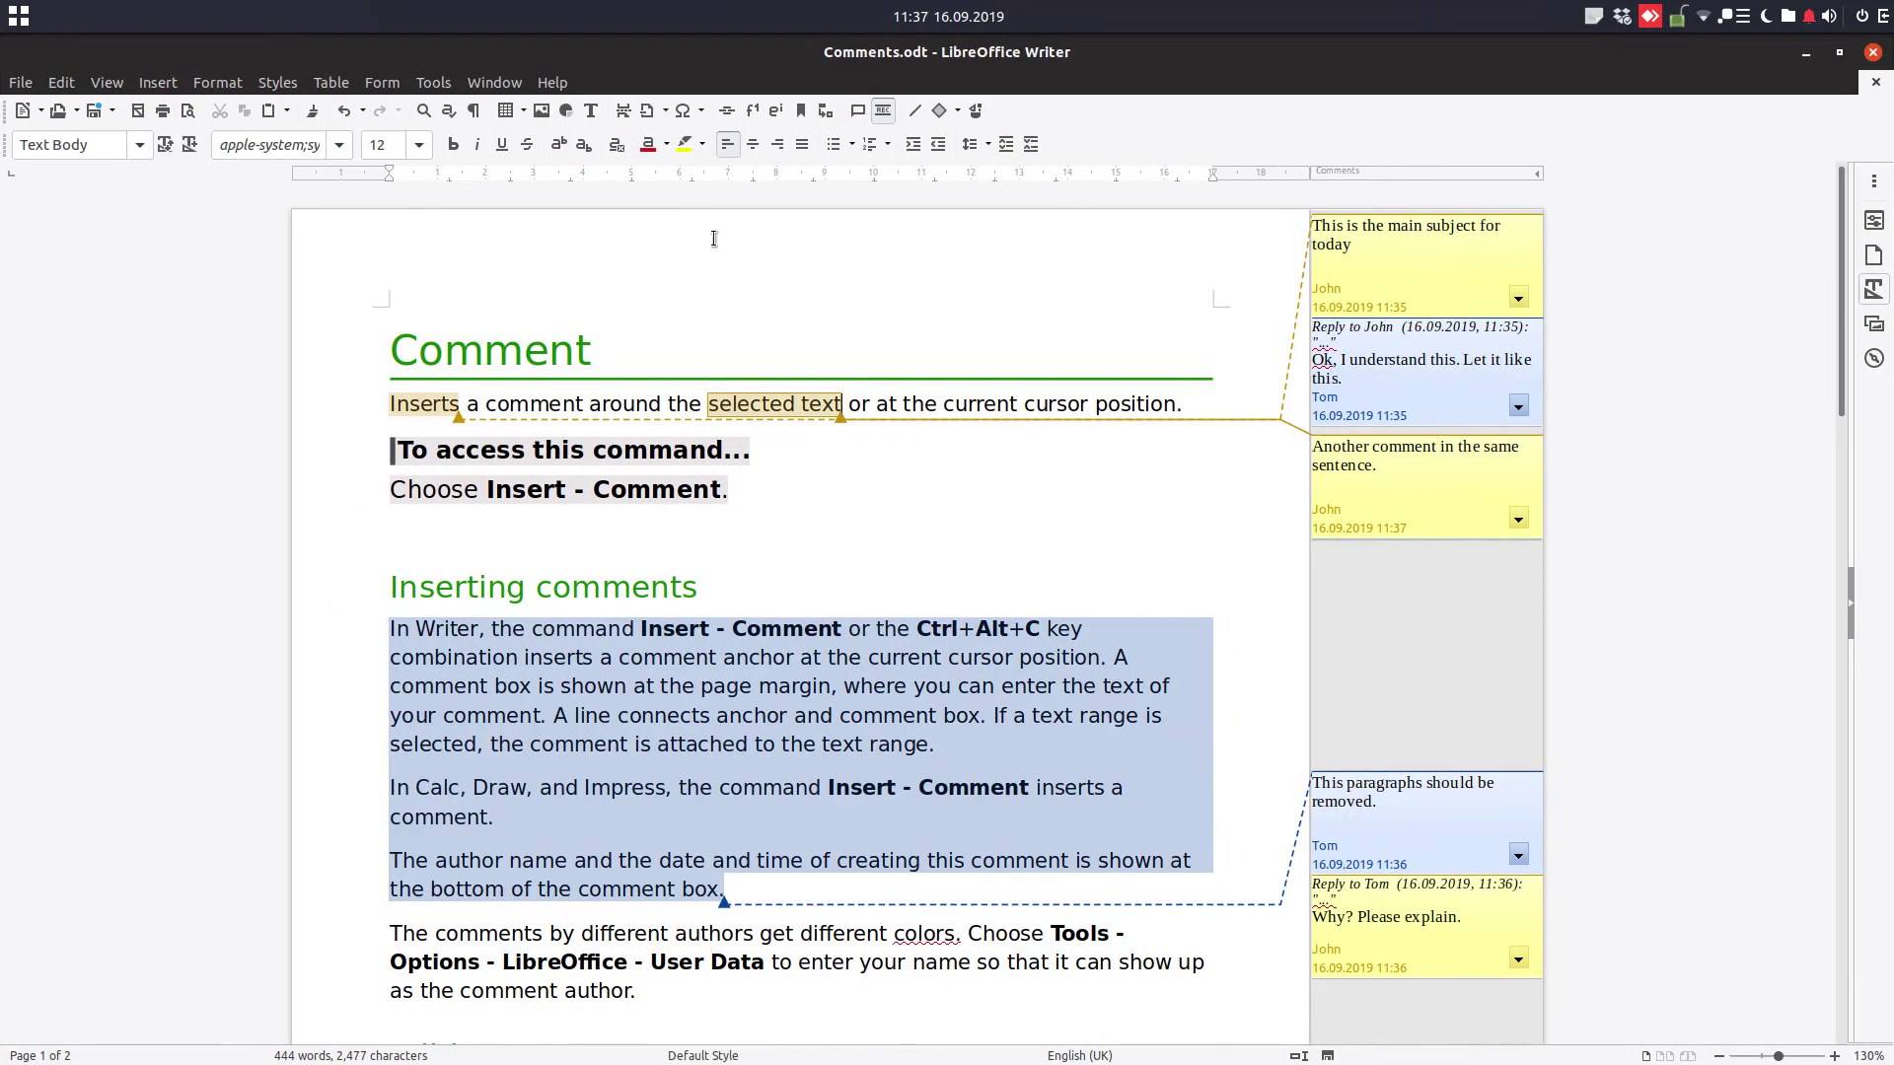
# Step: Open Print Preview, then the Print dialog's LibreOffice Writer options for printing comments
pyautogui.click(21, 83)
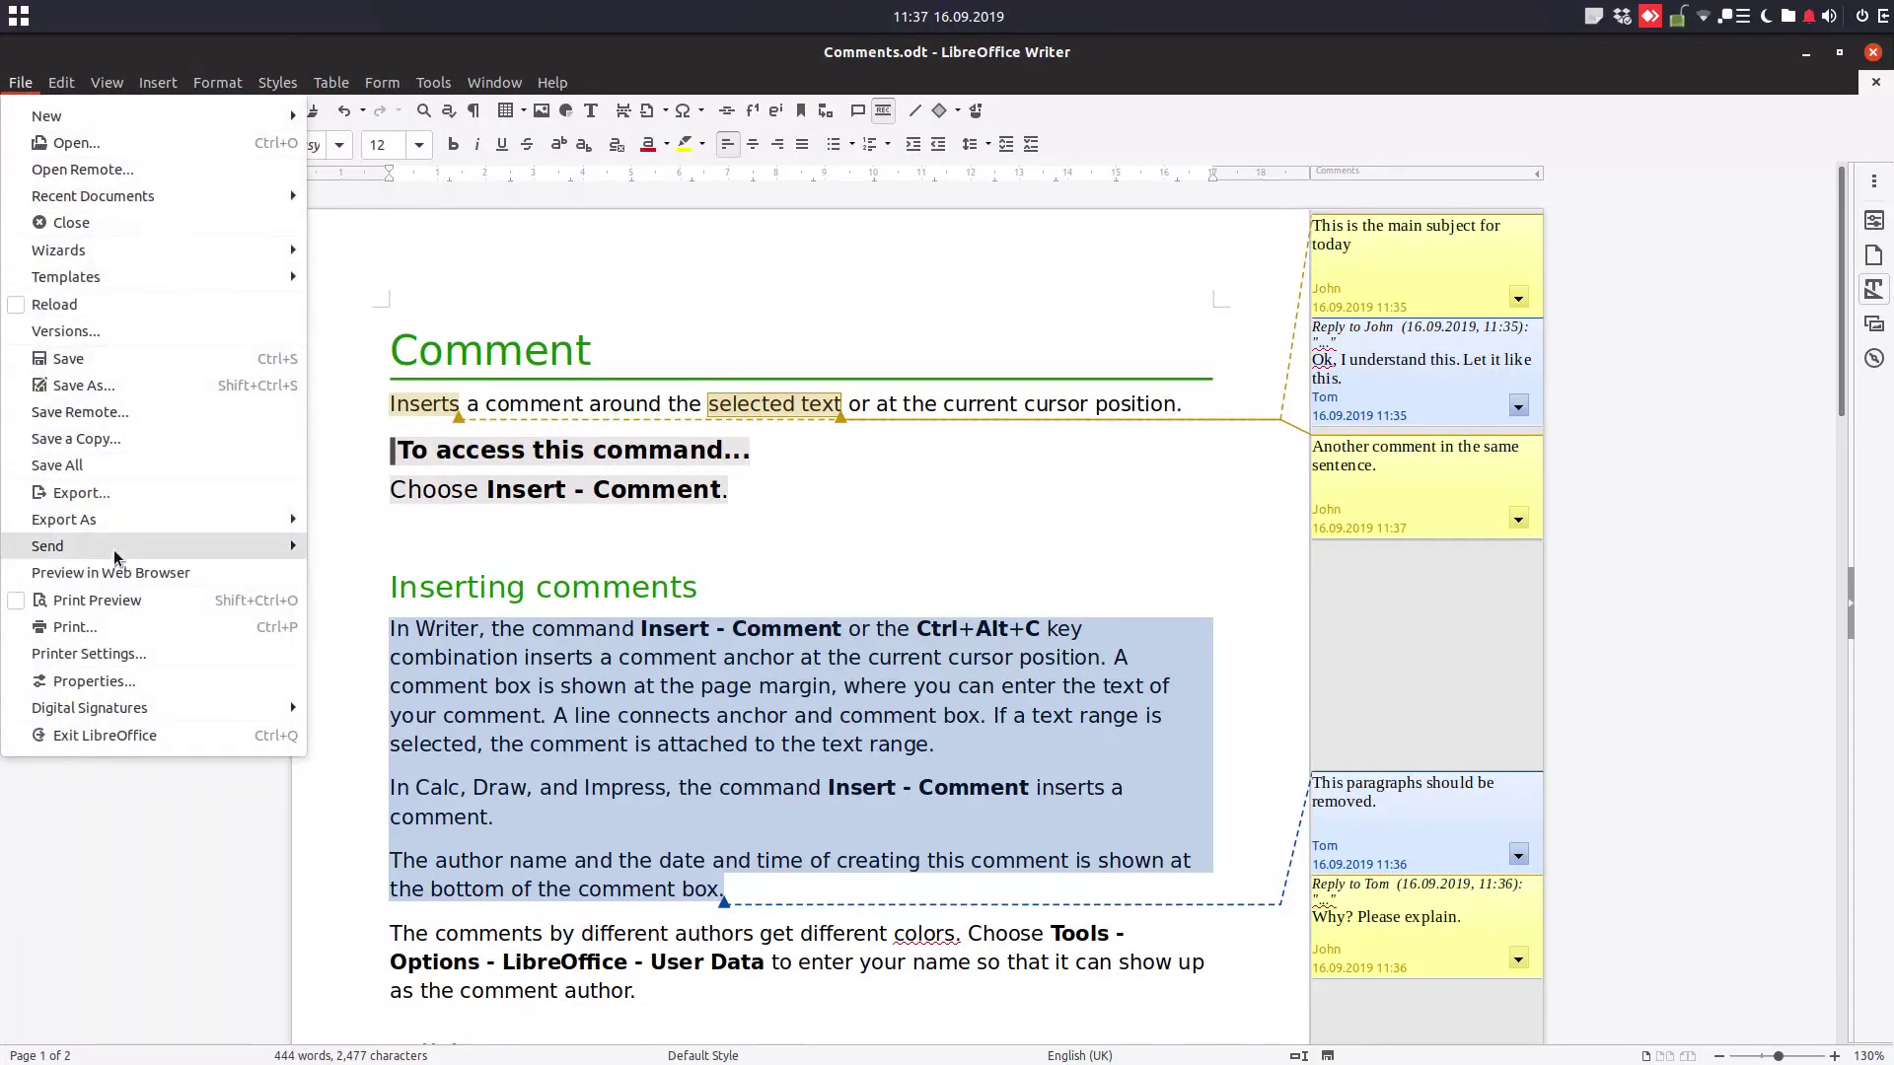
pyautogui.click(119, 602)
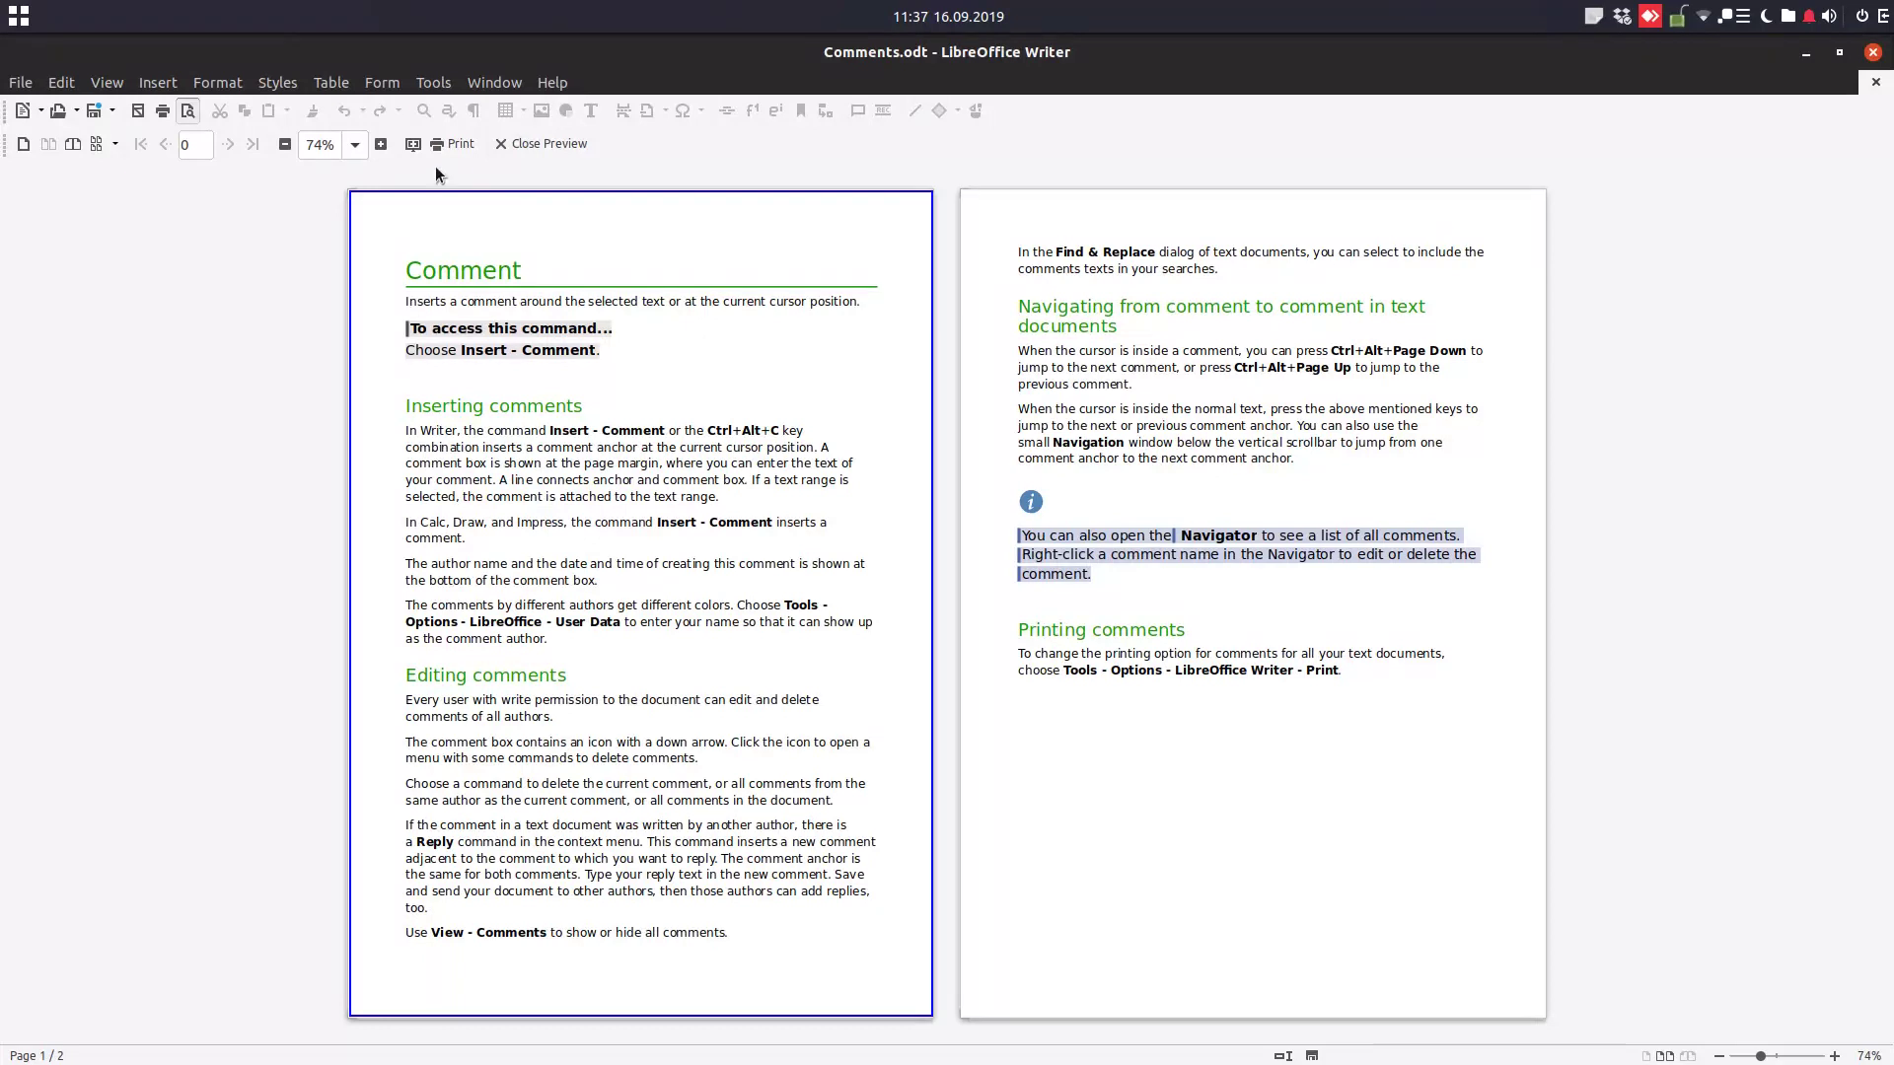
pyautogui.click(456, 144)
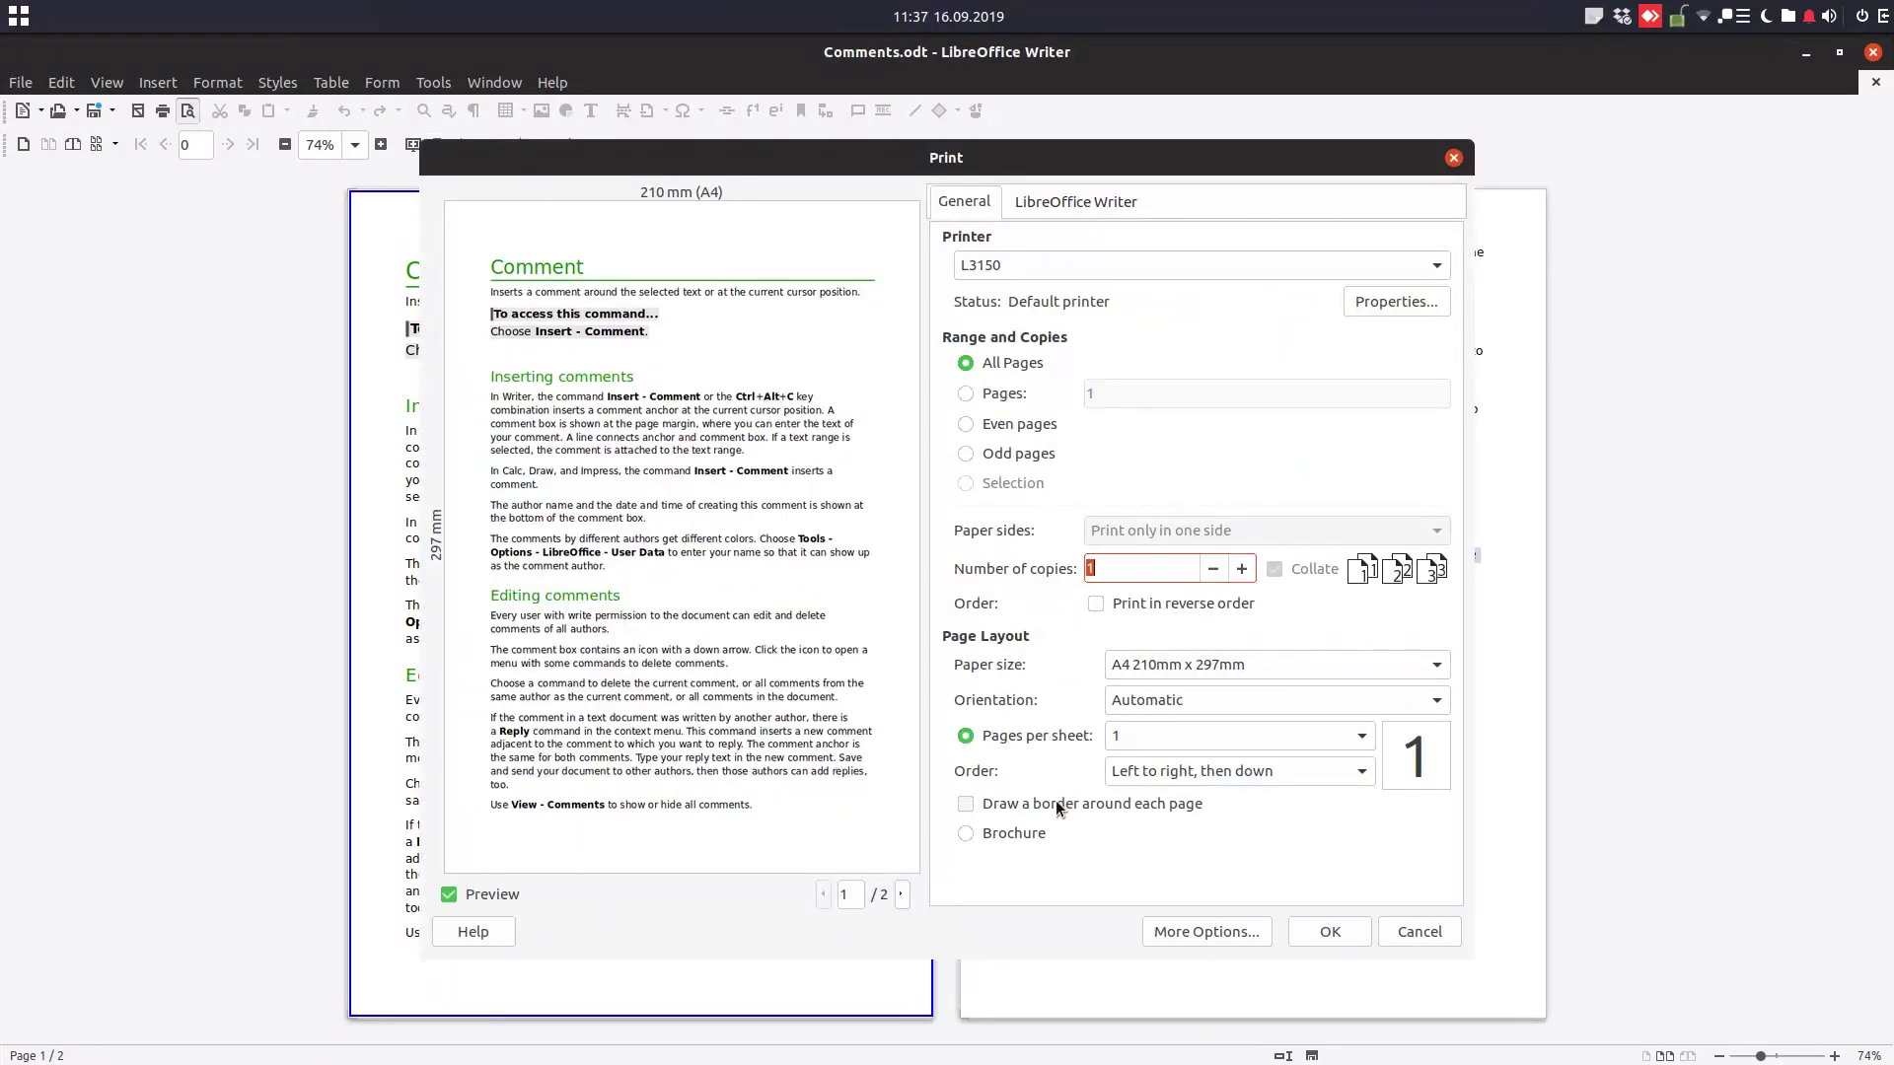
pyautogui.click(1045, 213)
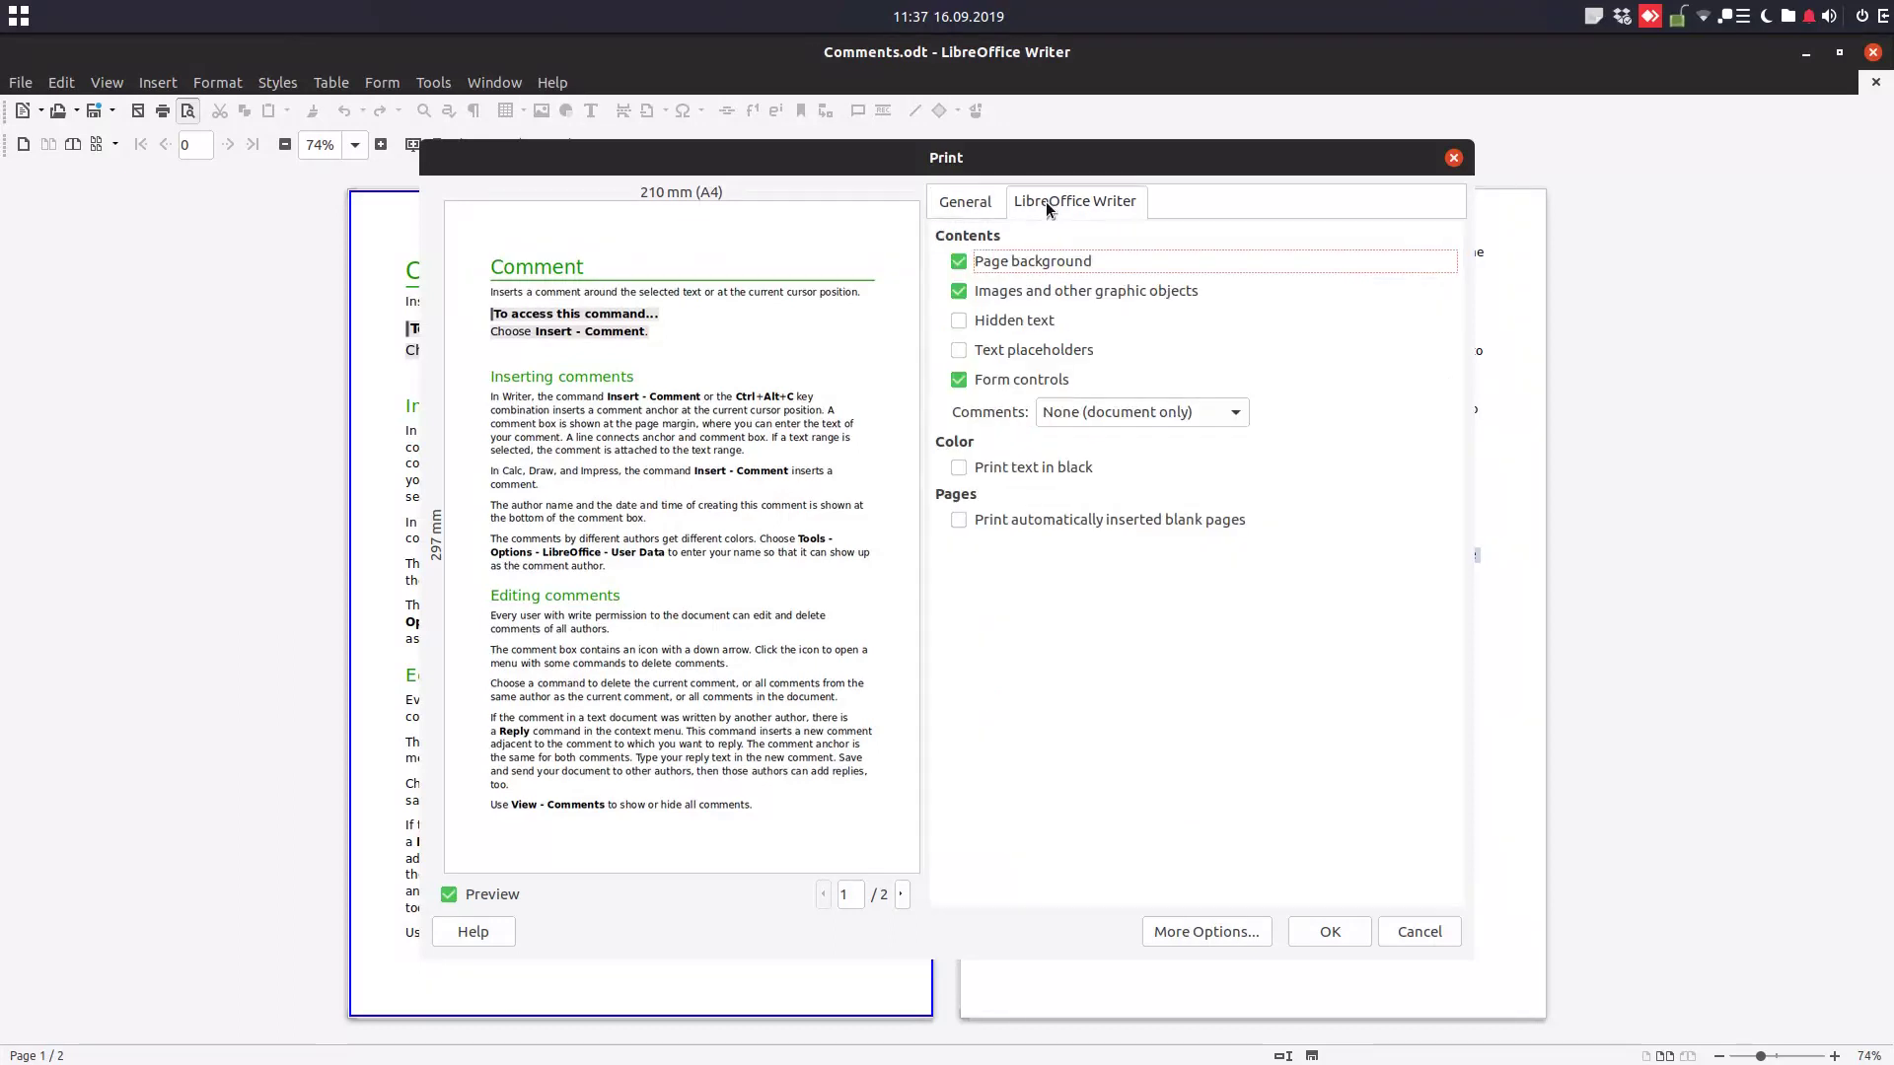
# Step: Preview the printout with no comments, then with comments at the end of the document
pyautogui.click(1052, 410)
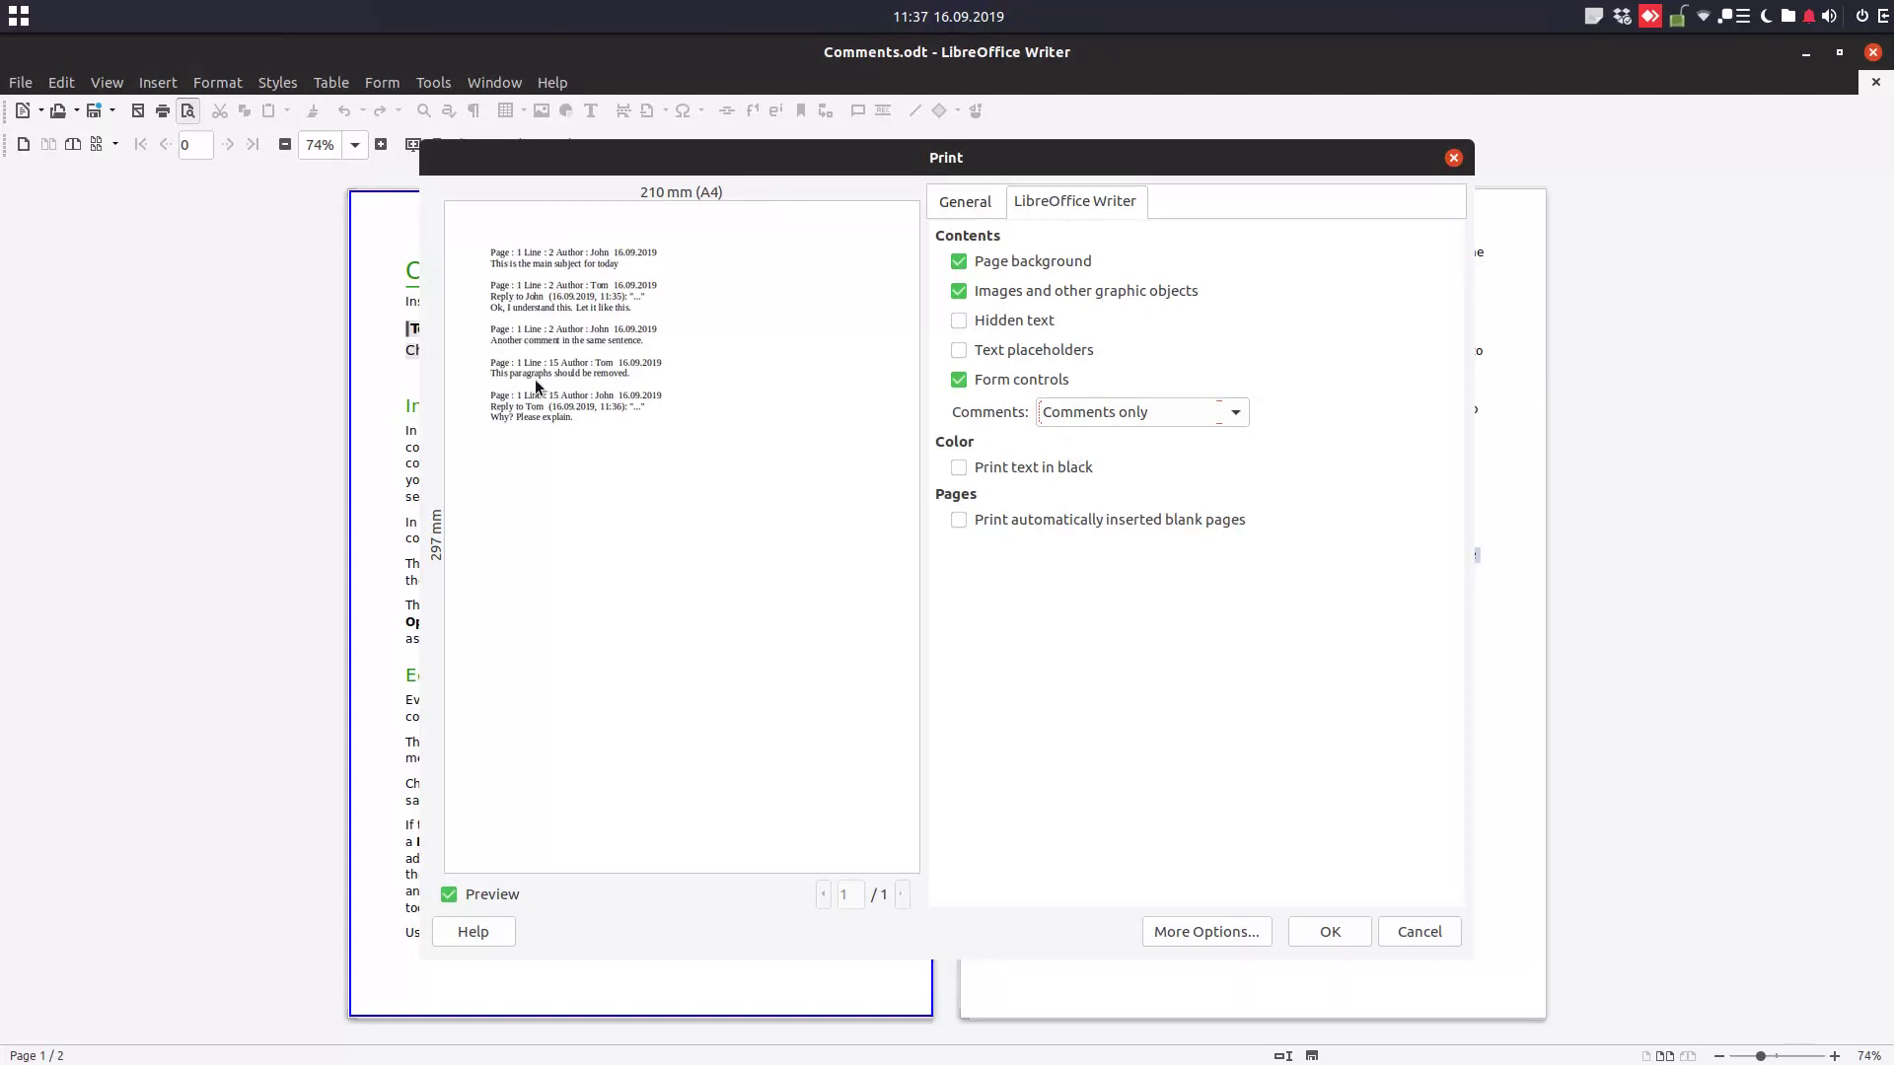
pyautogui.click(1061, 412)
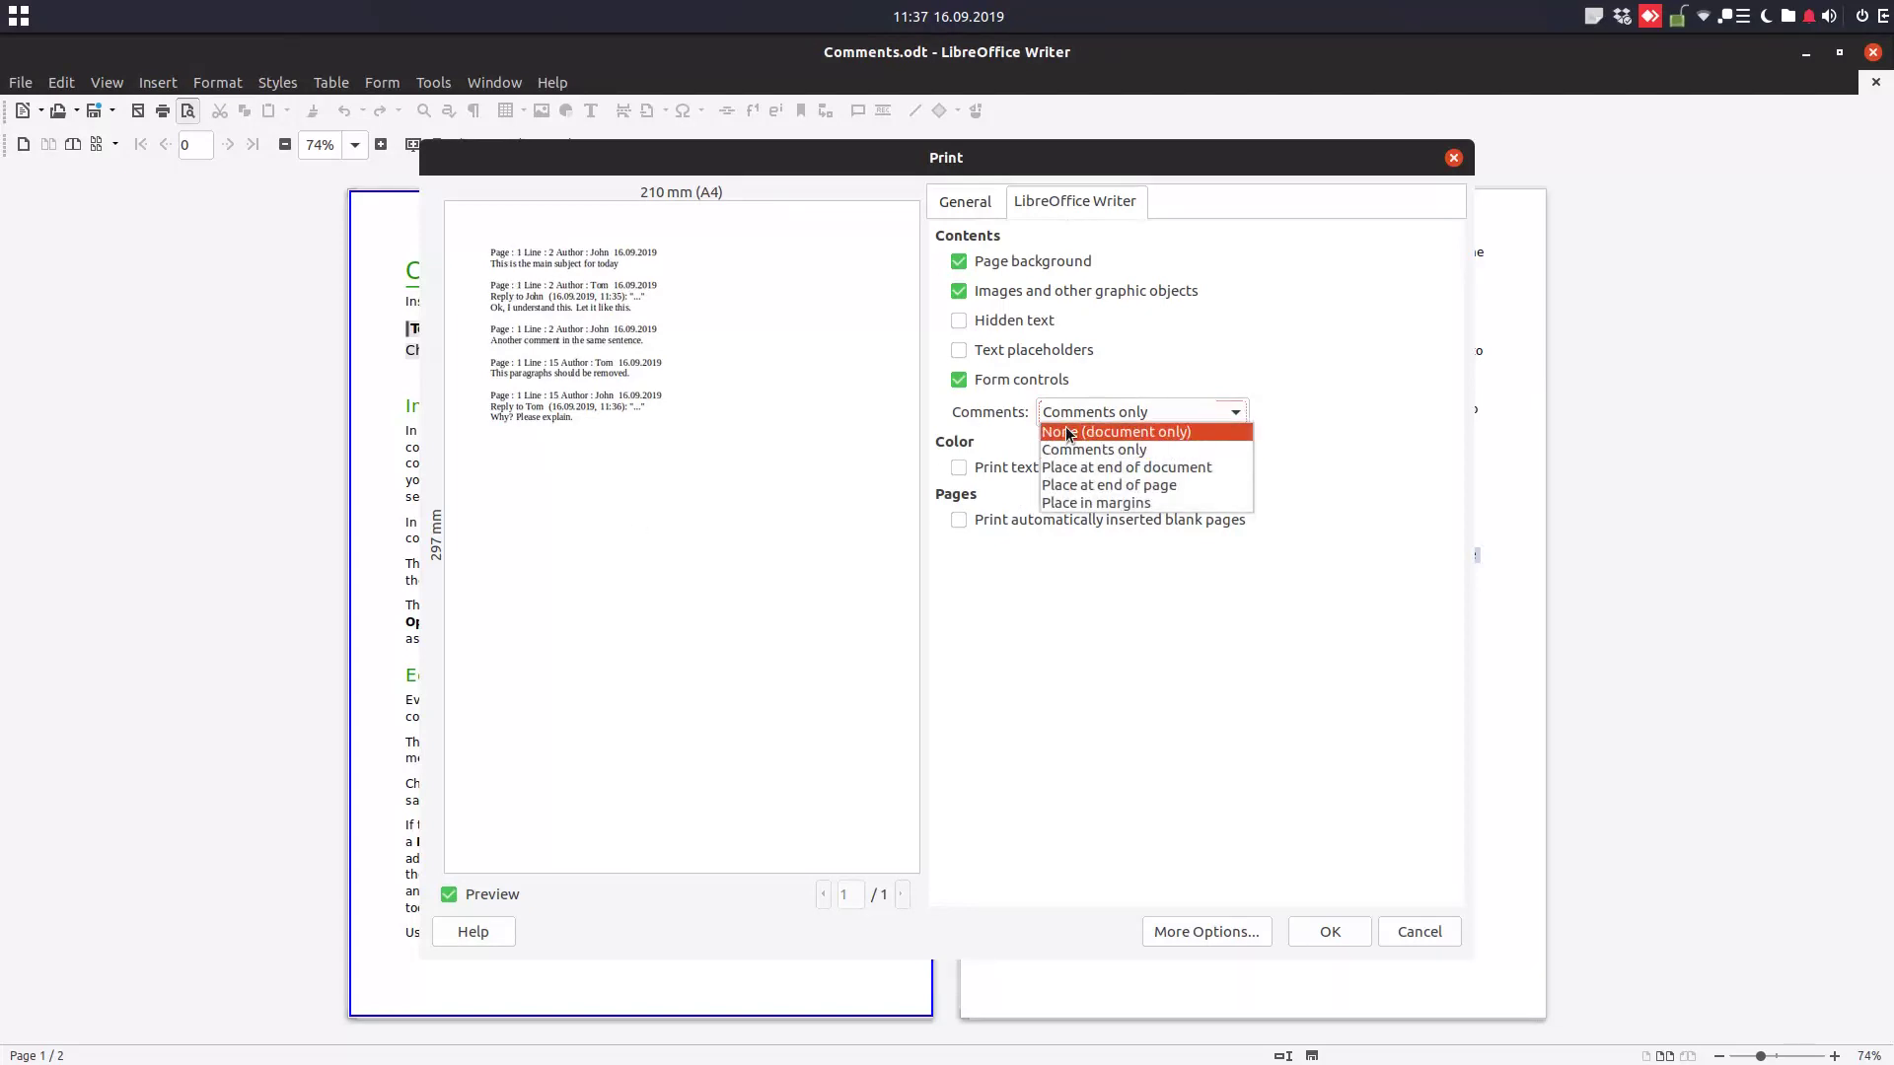
pyautogui.click(1068, 434)
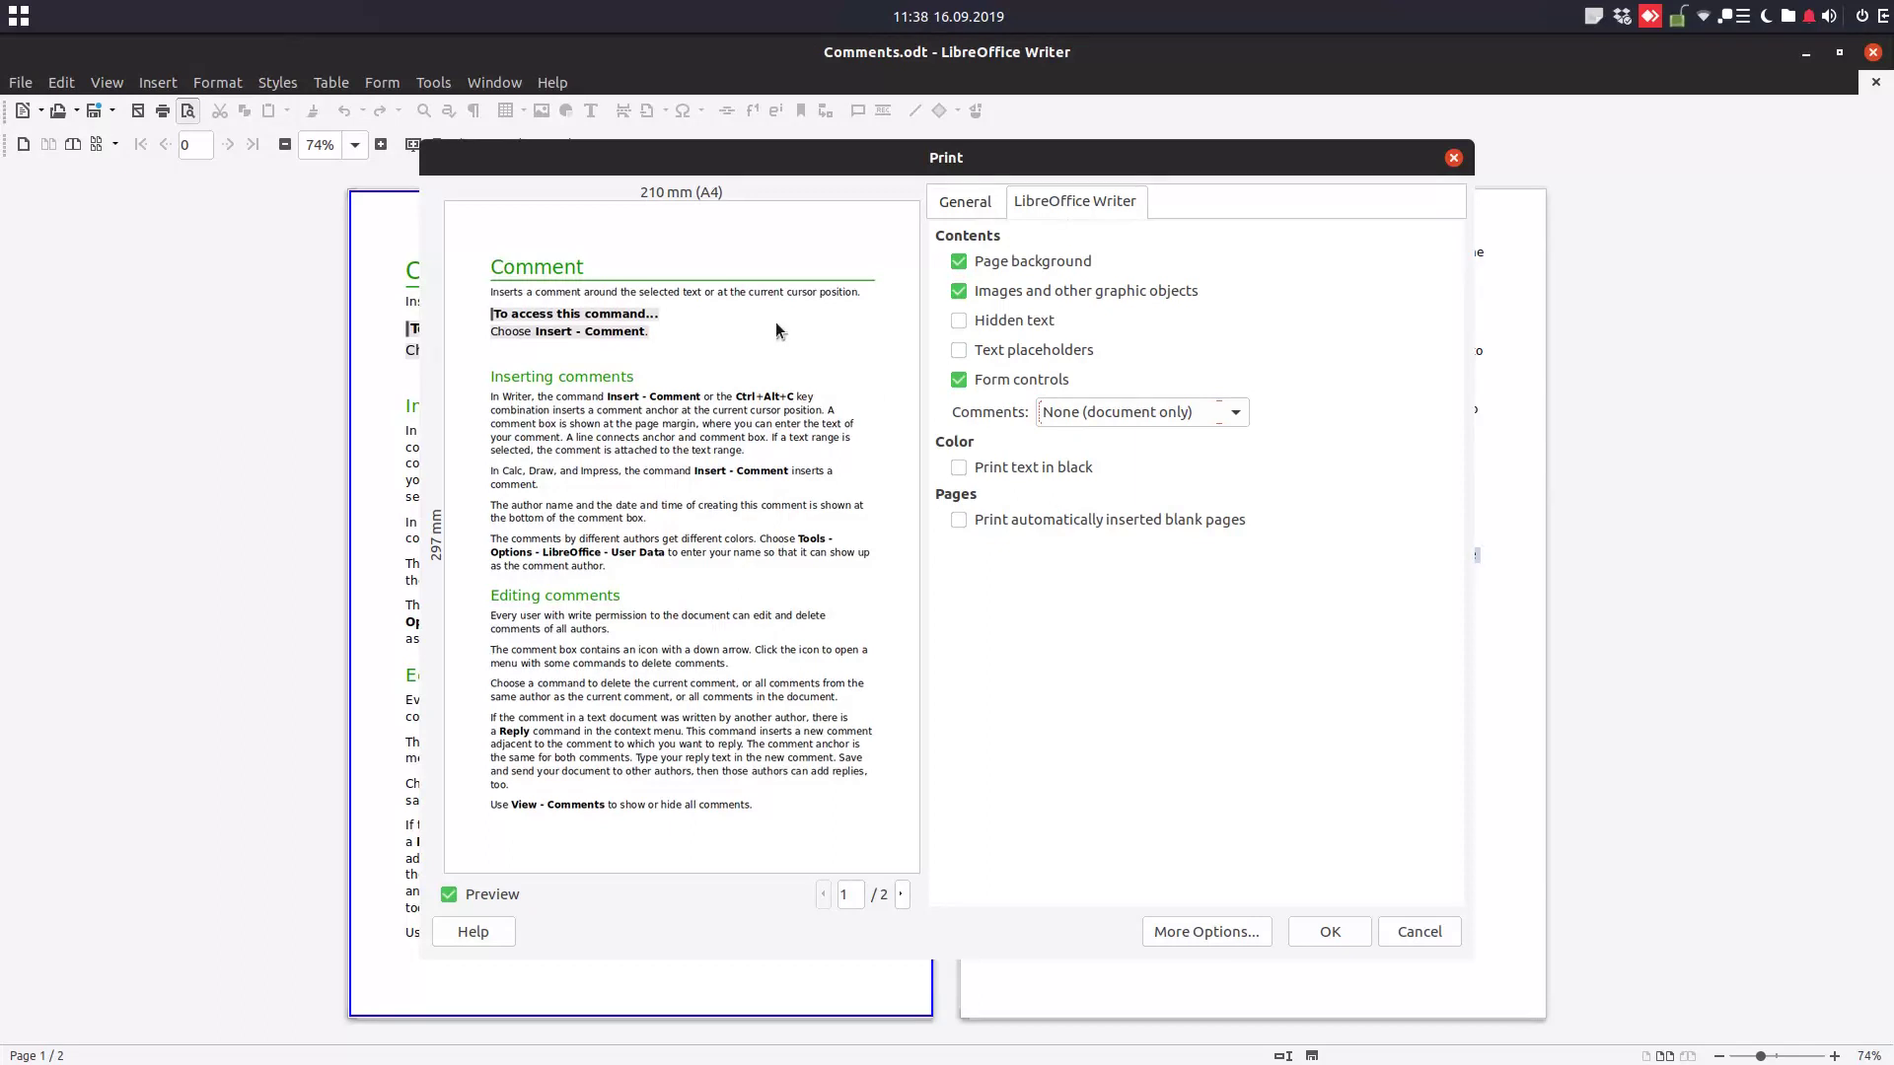
pyautogui.click(901, 896)
pyautogui.click(1119, 414)
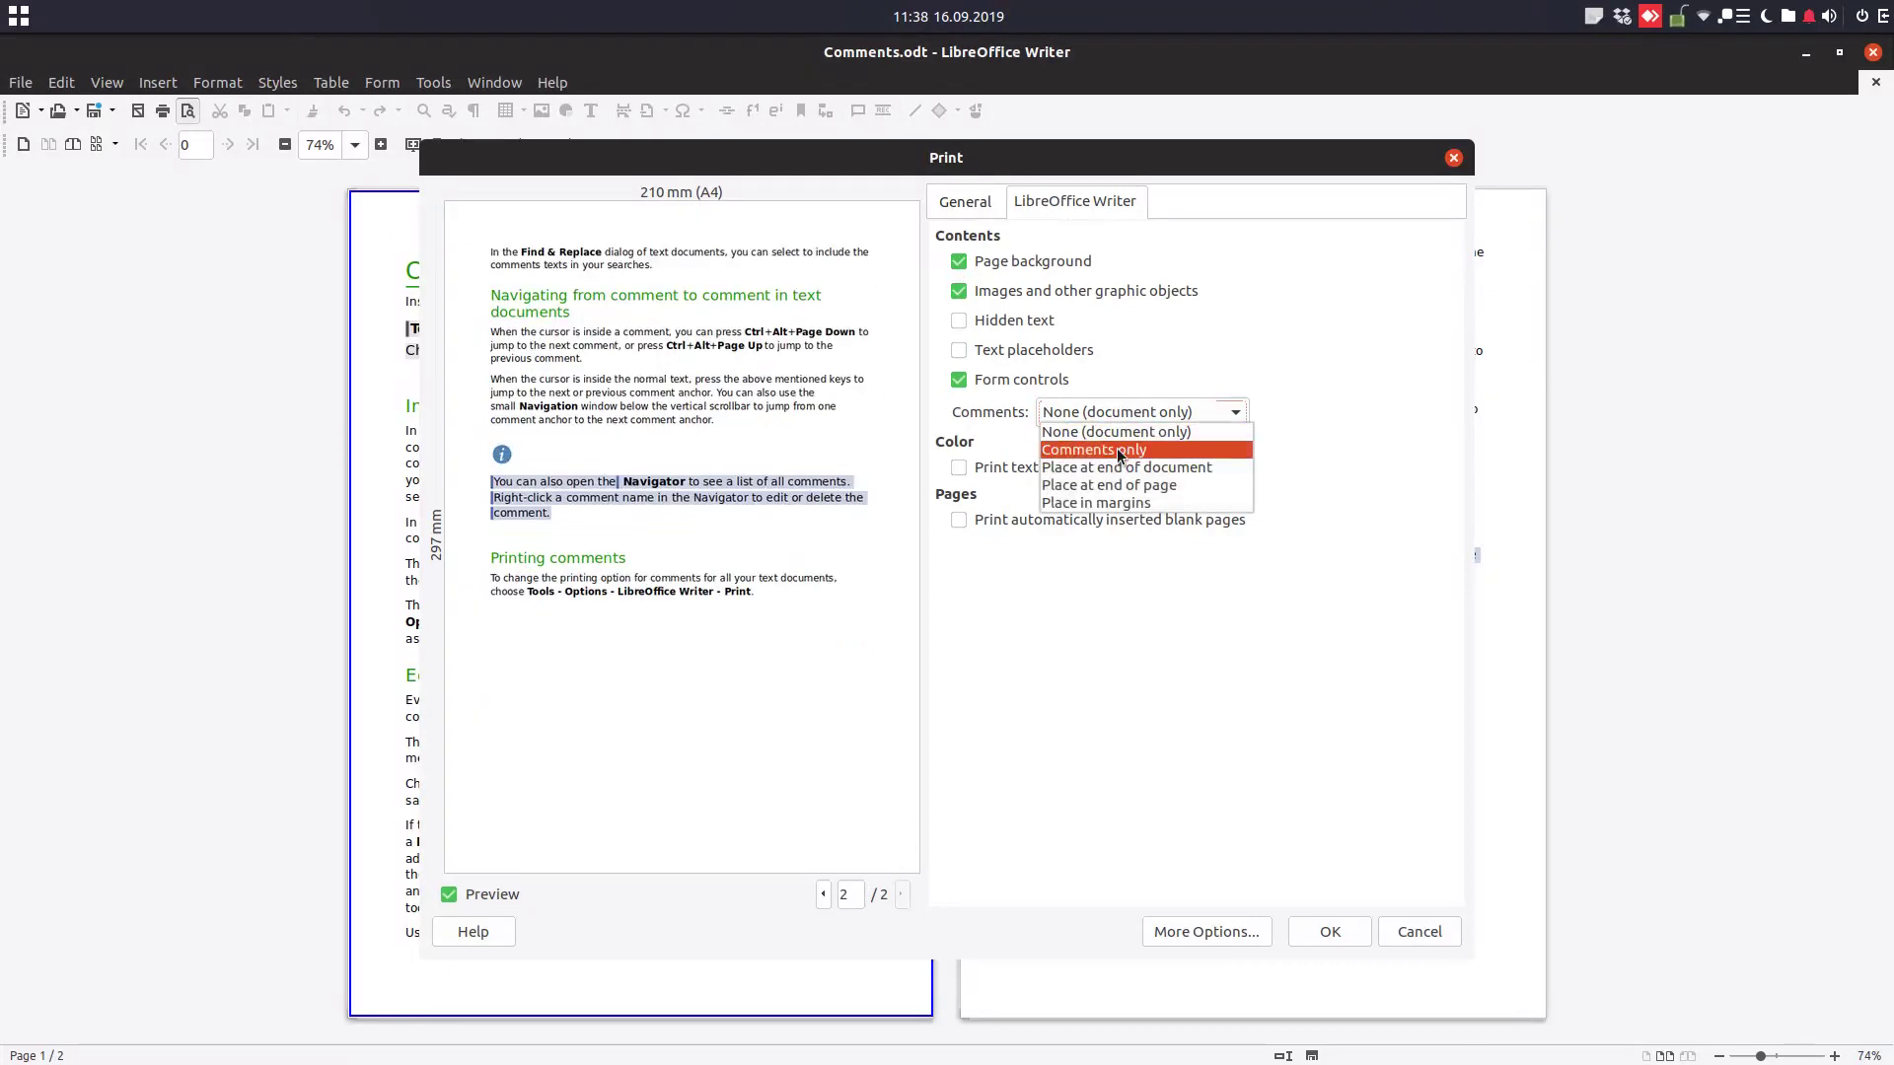
pyautogui.click(1119, 467)
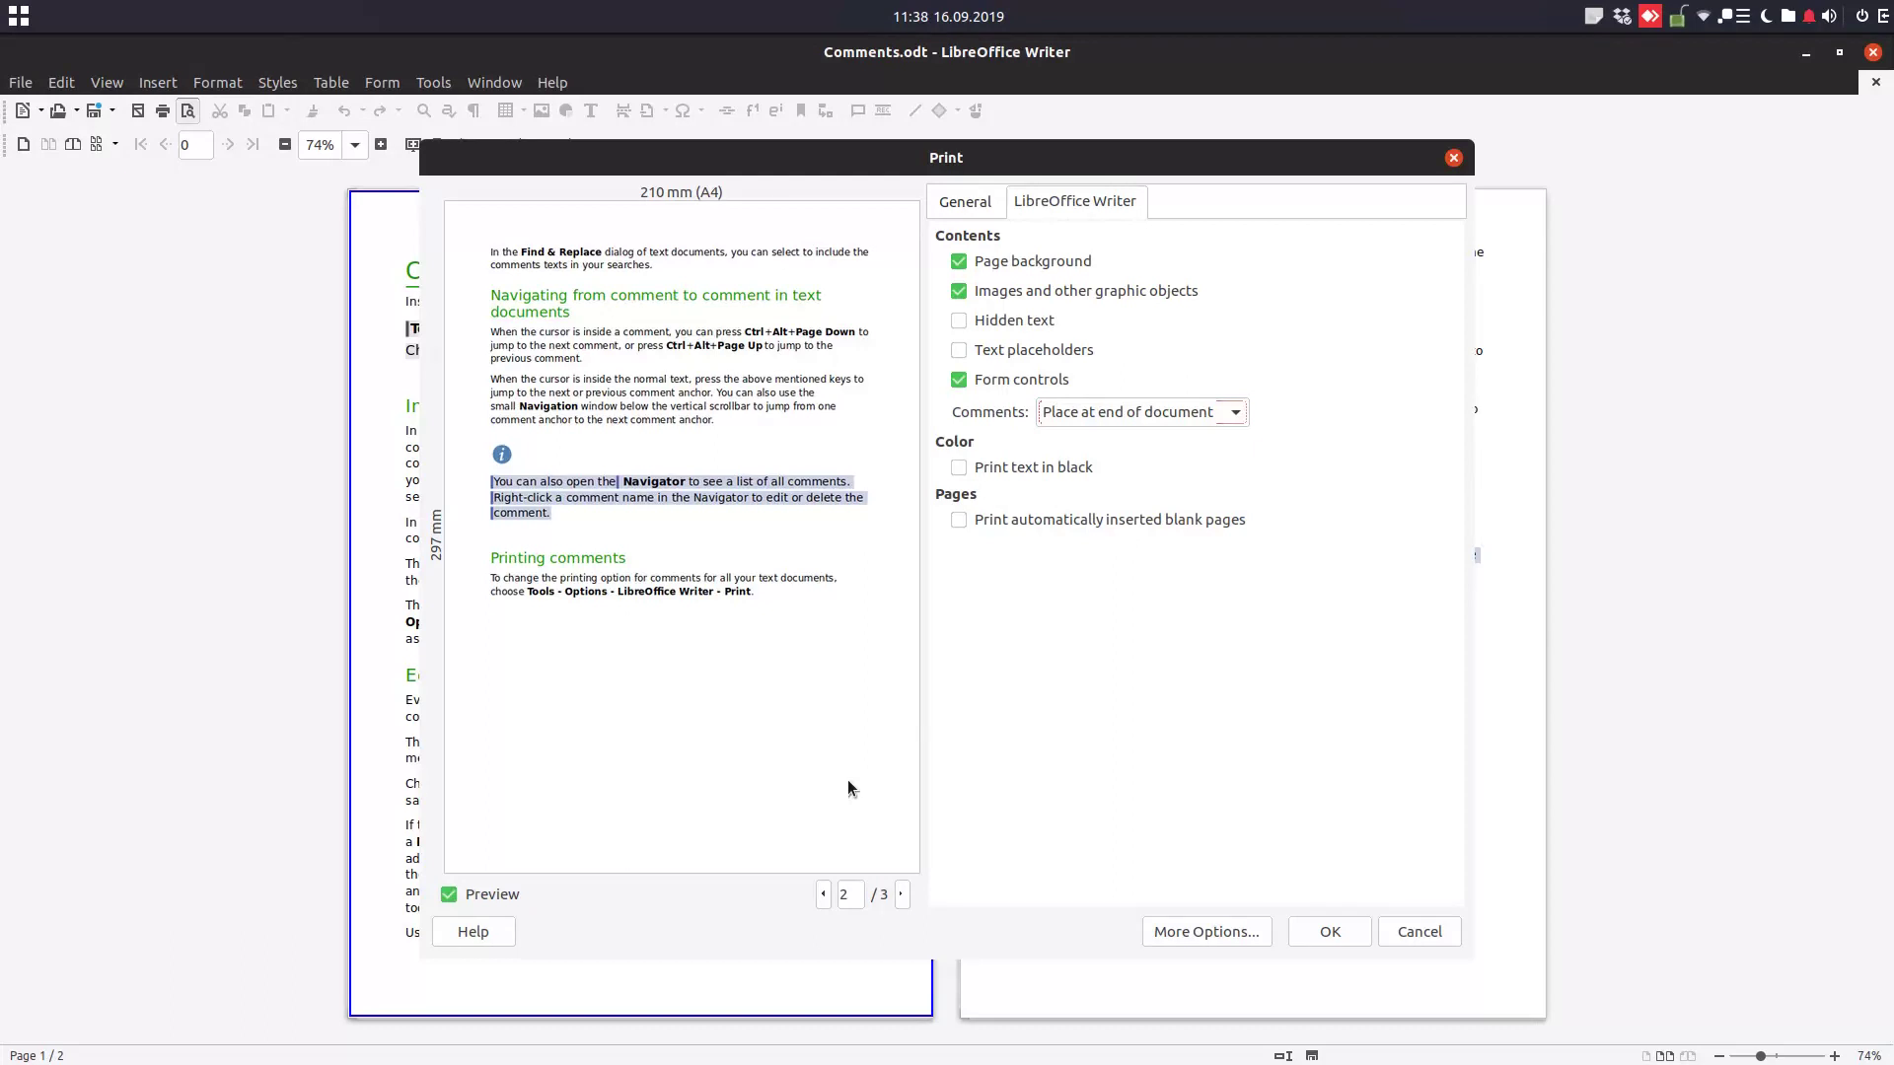
pyautogui.click(901, 896)
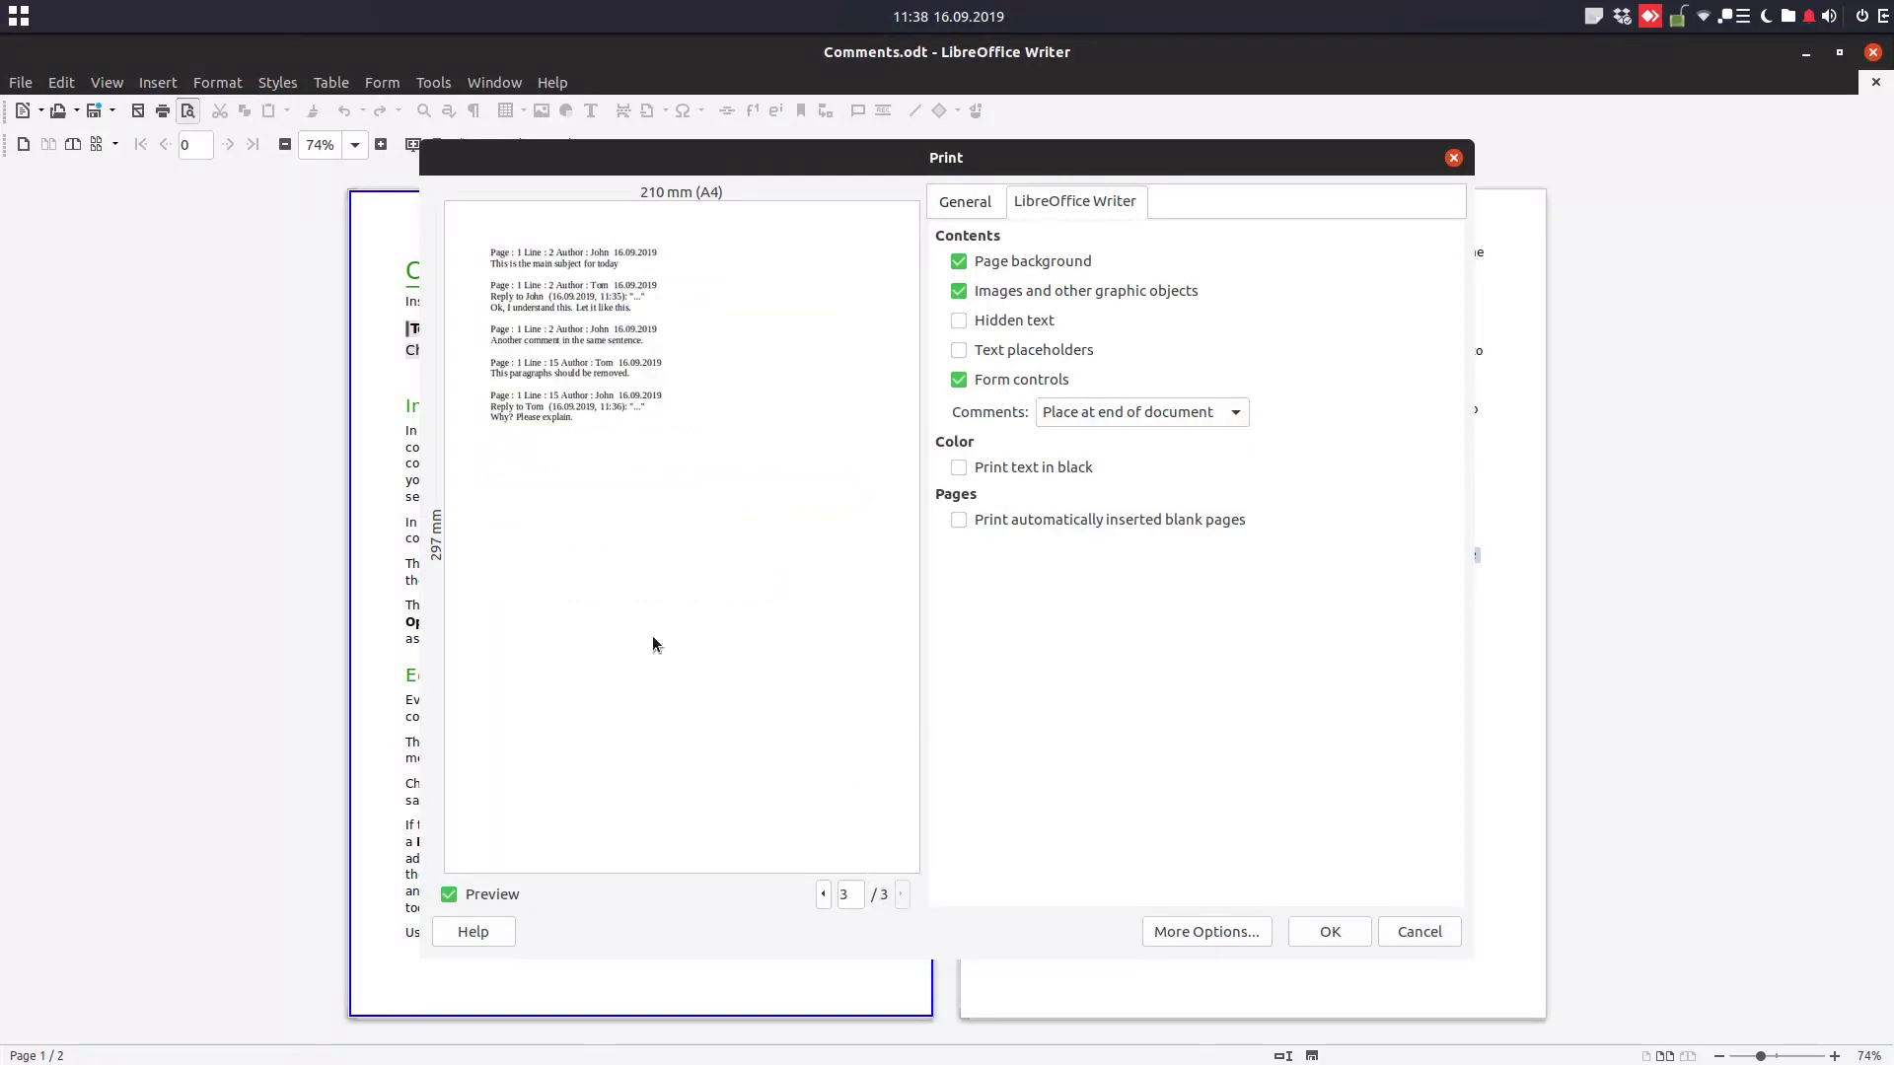
pyautogui.click(824, 899)
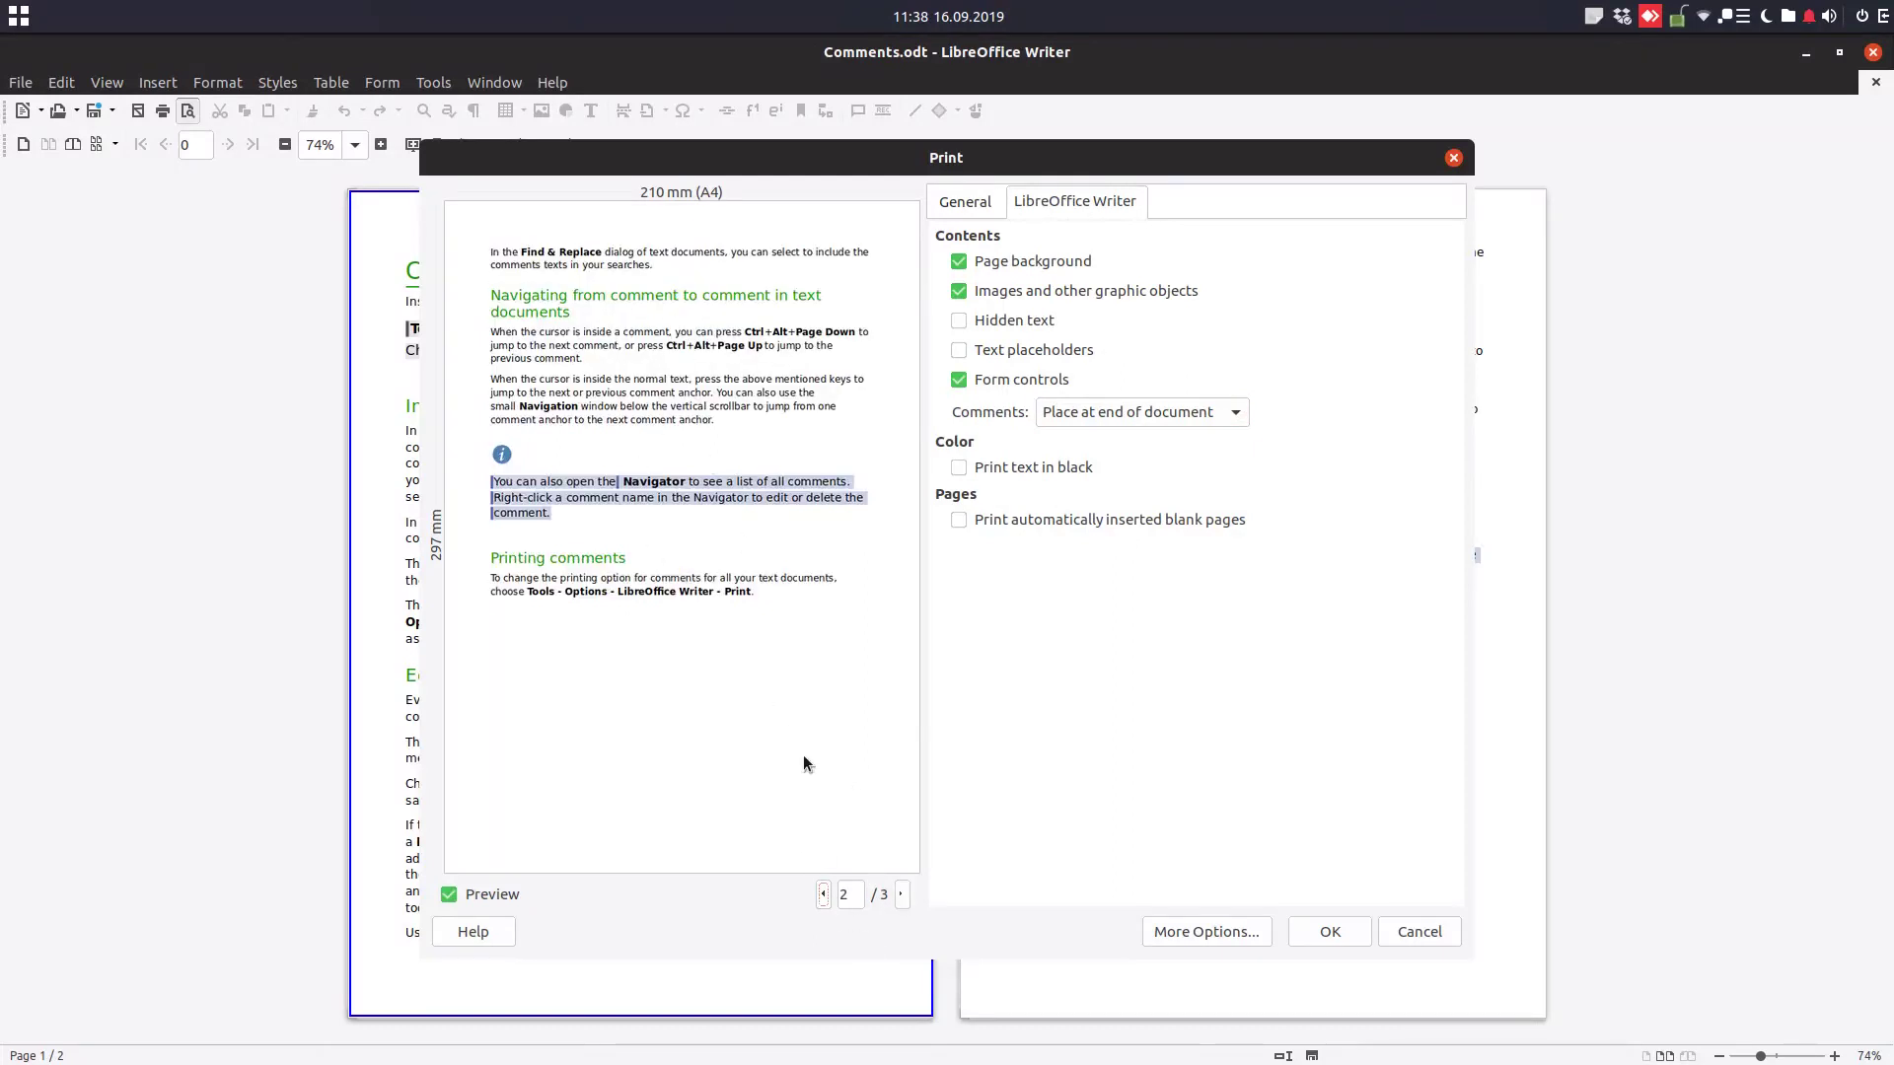
# Step: Try comments at the end of each page, then choose Place in margins
pyautogui.click(901, 894)
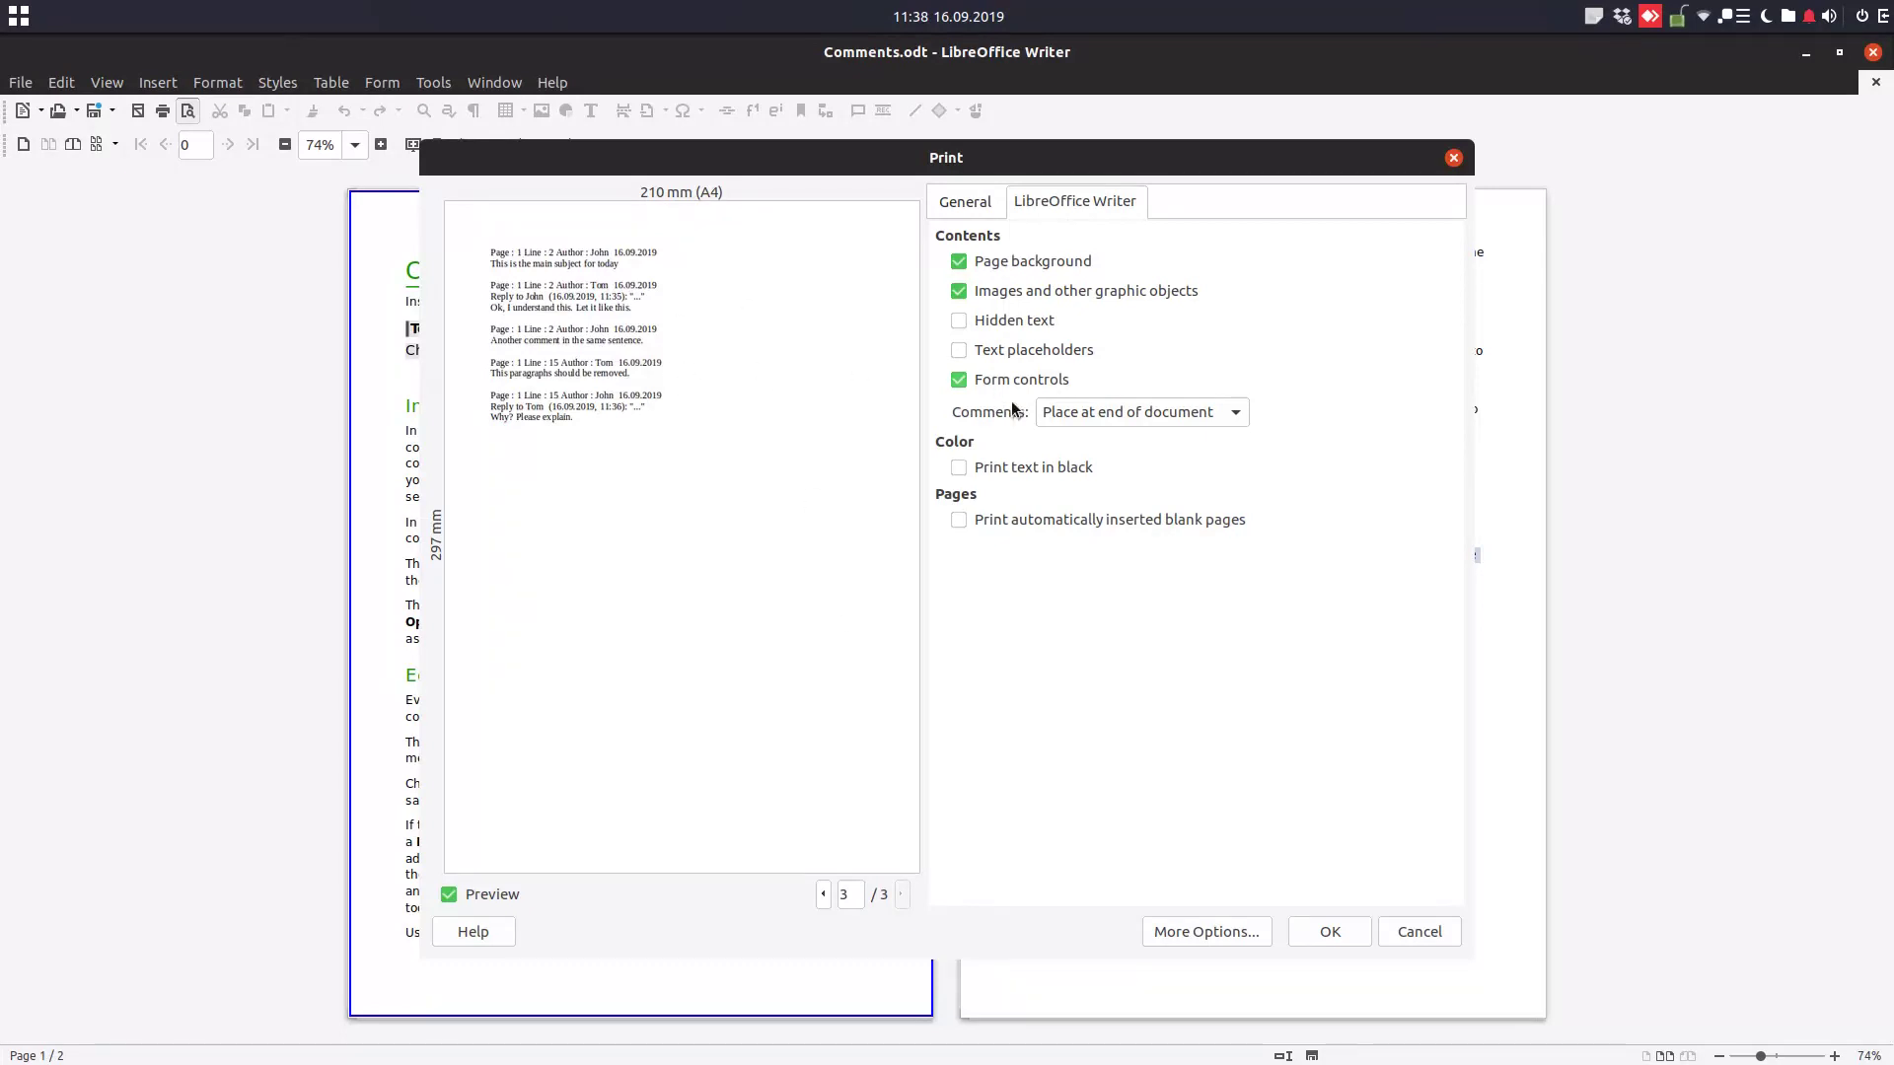
pyautogui.click(1062, 410)
pyautogui.click(1075, 484)
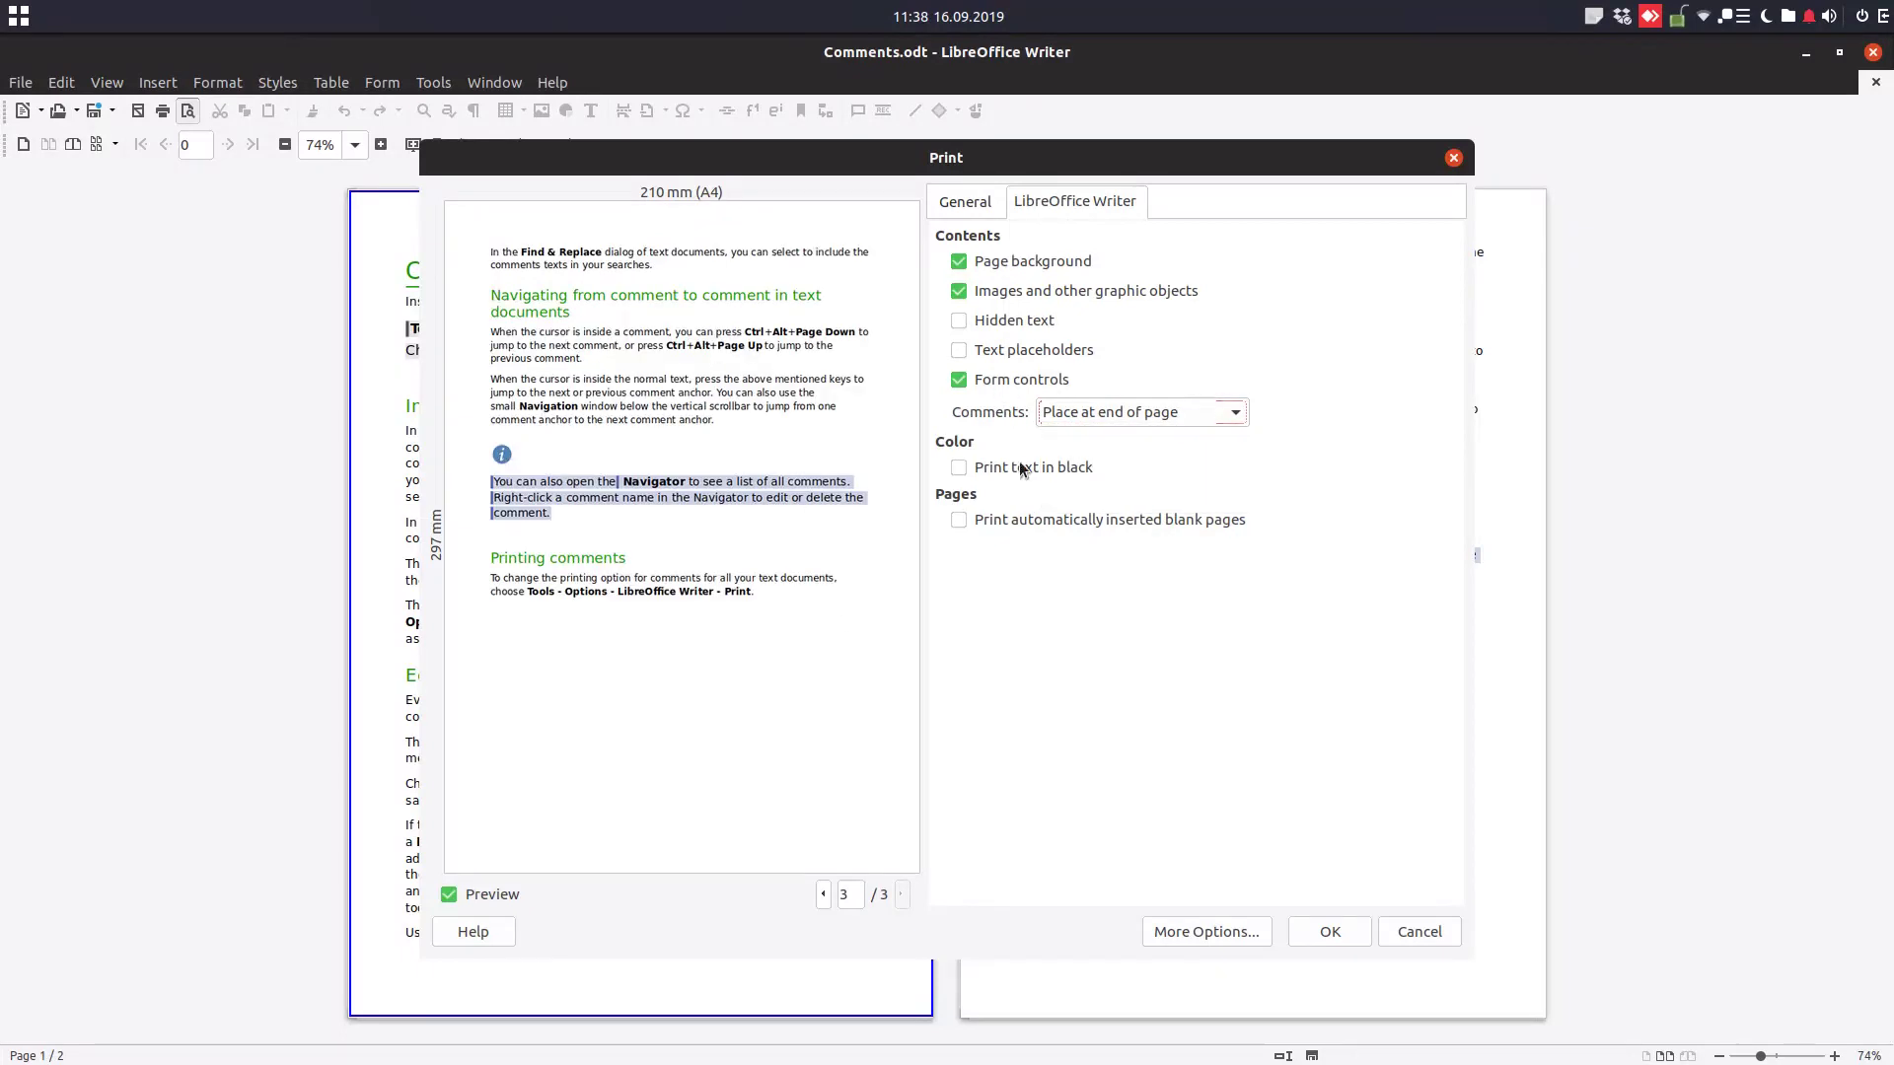
pyautogui.click(827, 896)
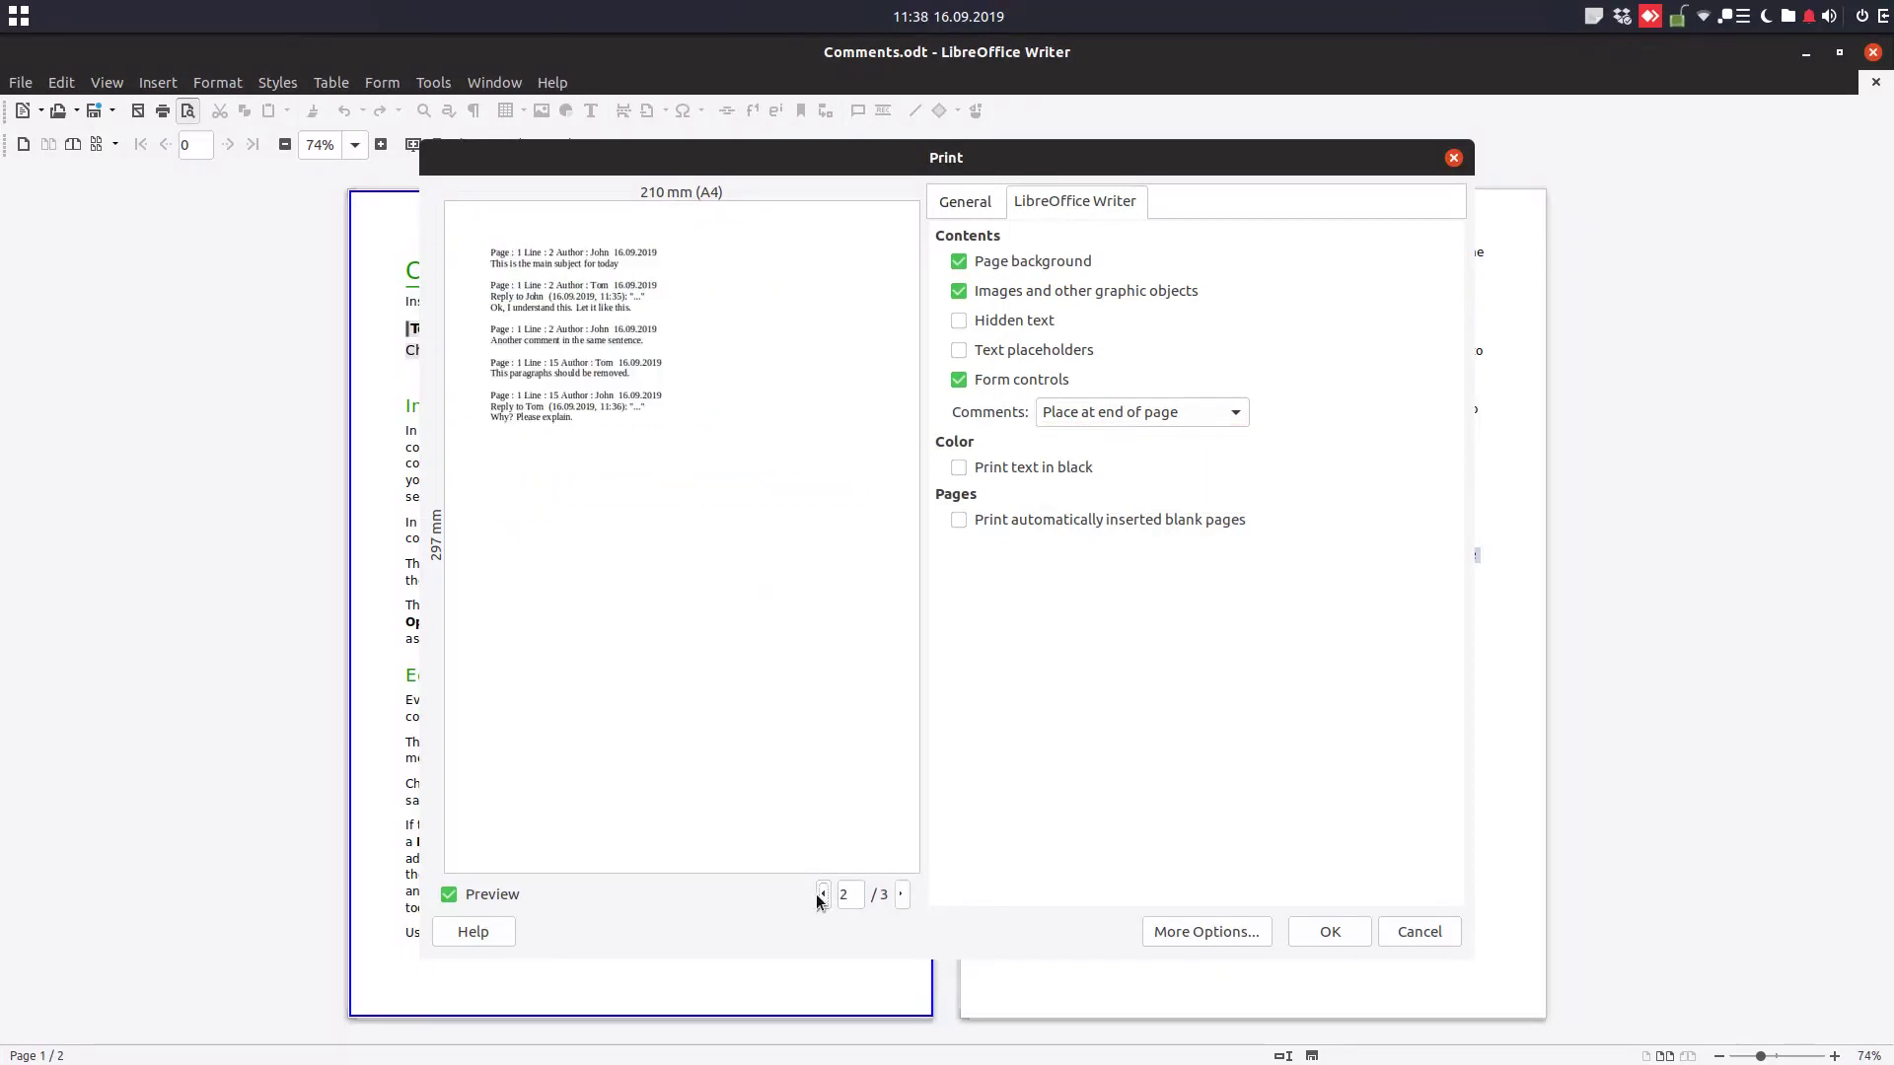
pyautogui.click(1149, 418)
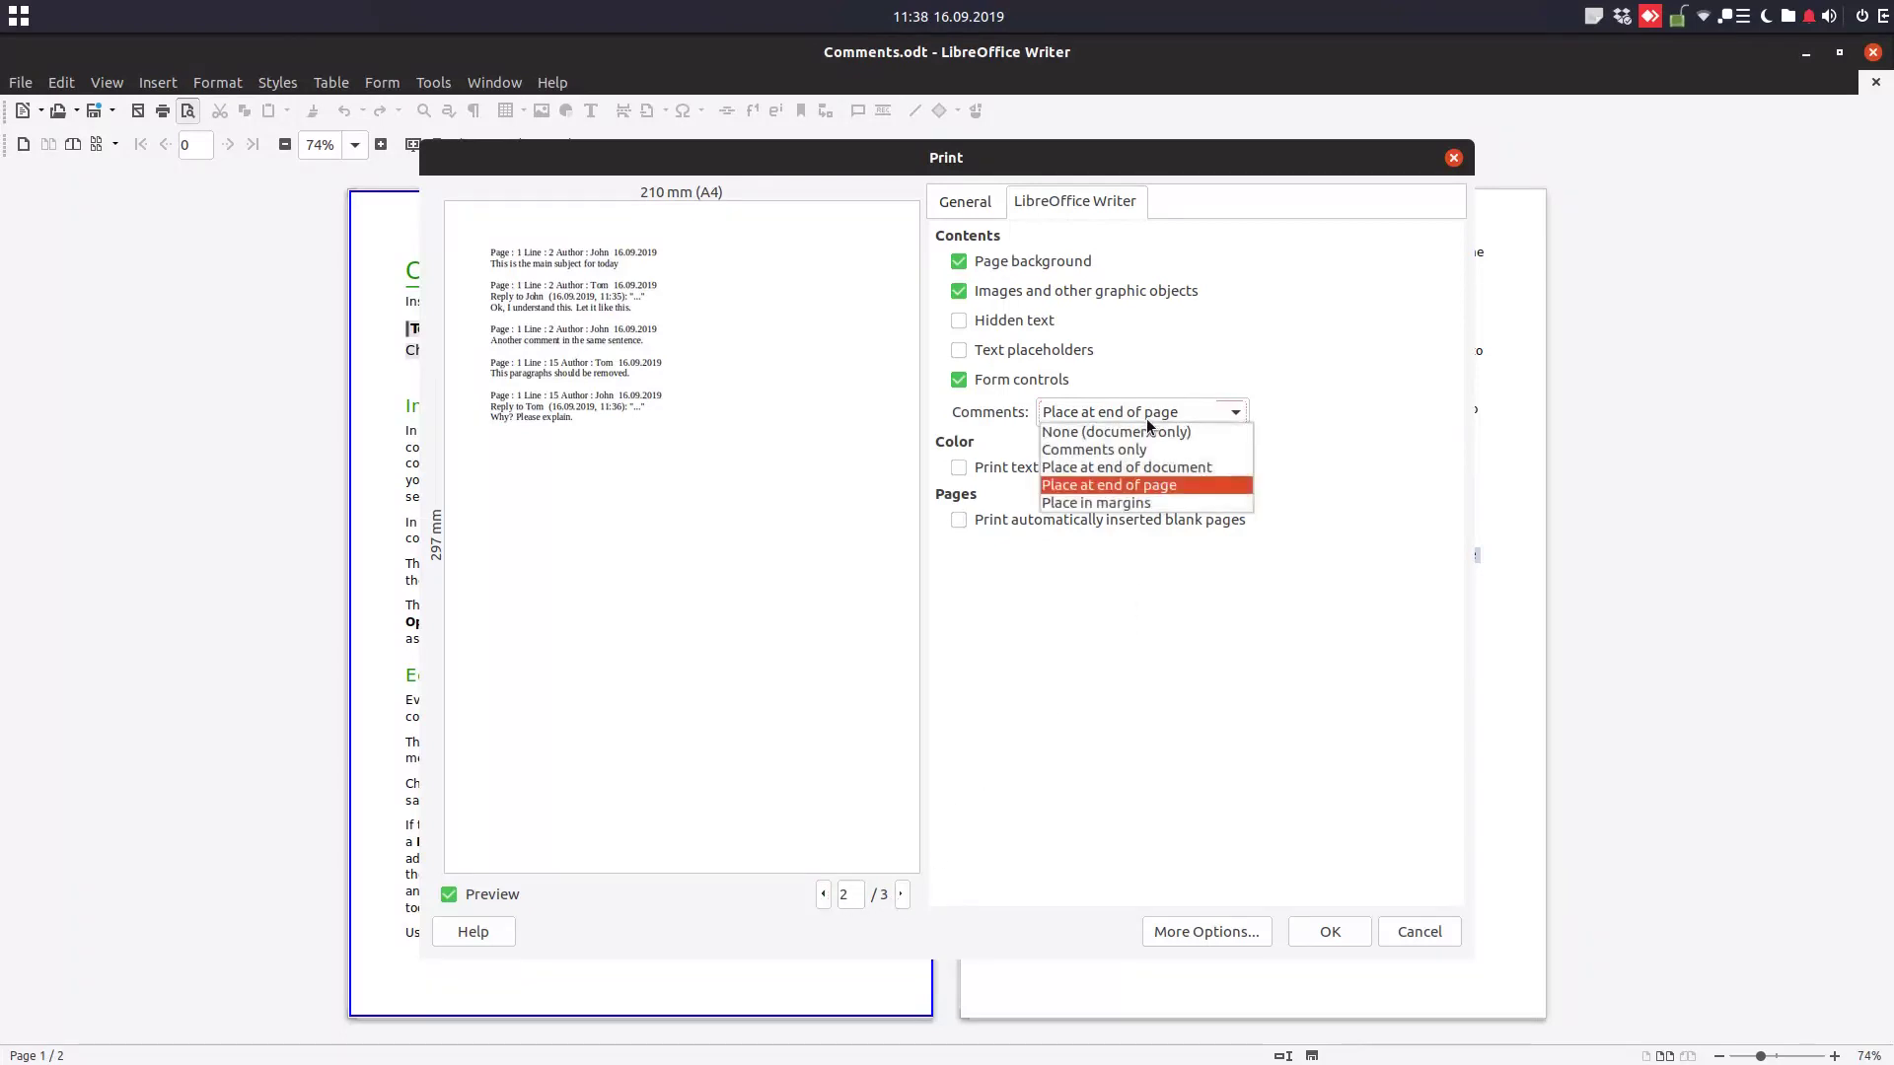
pyautogui.click(1149, 504)
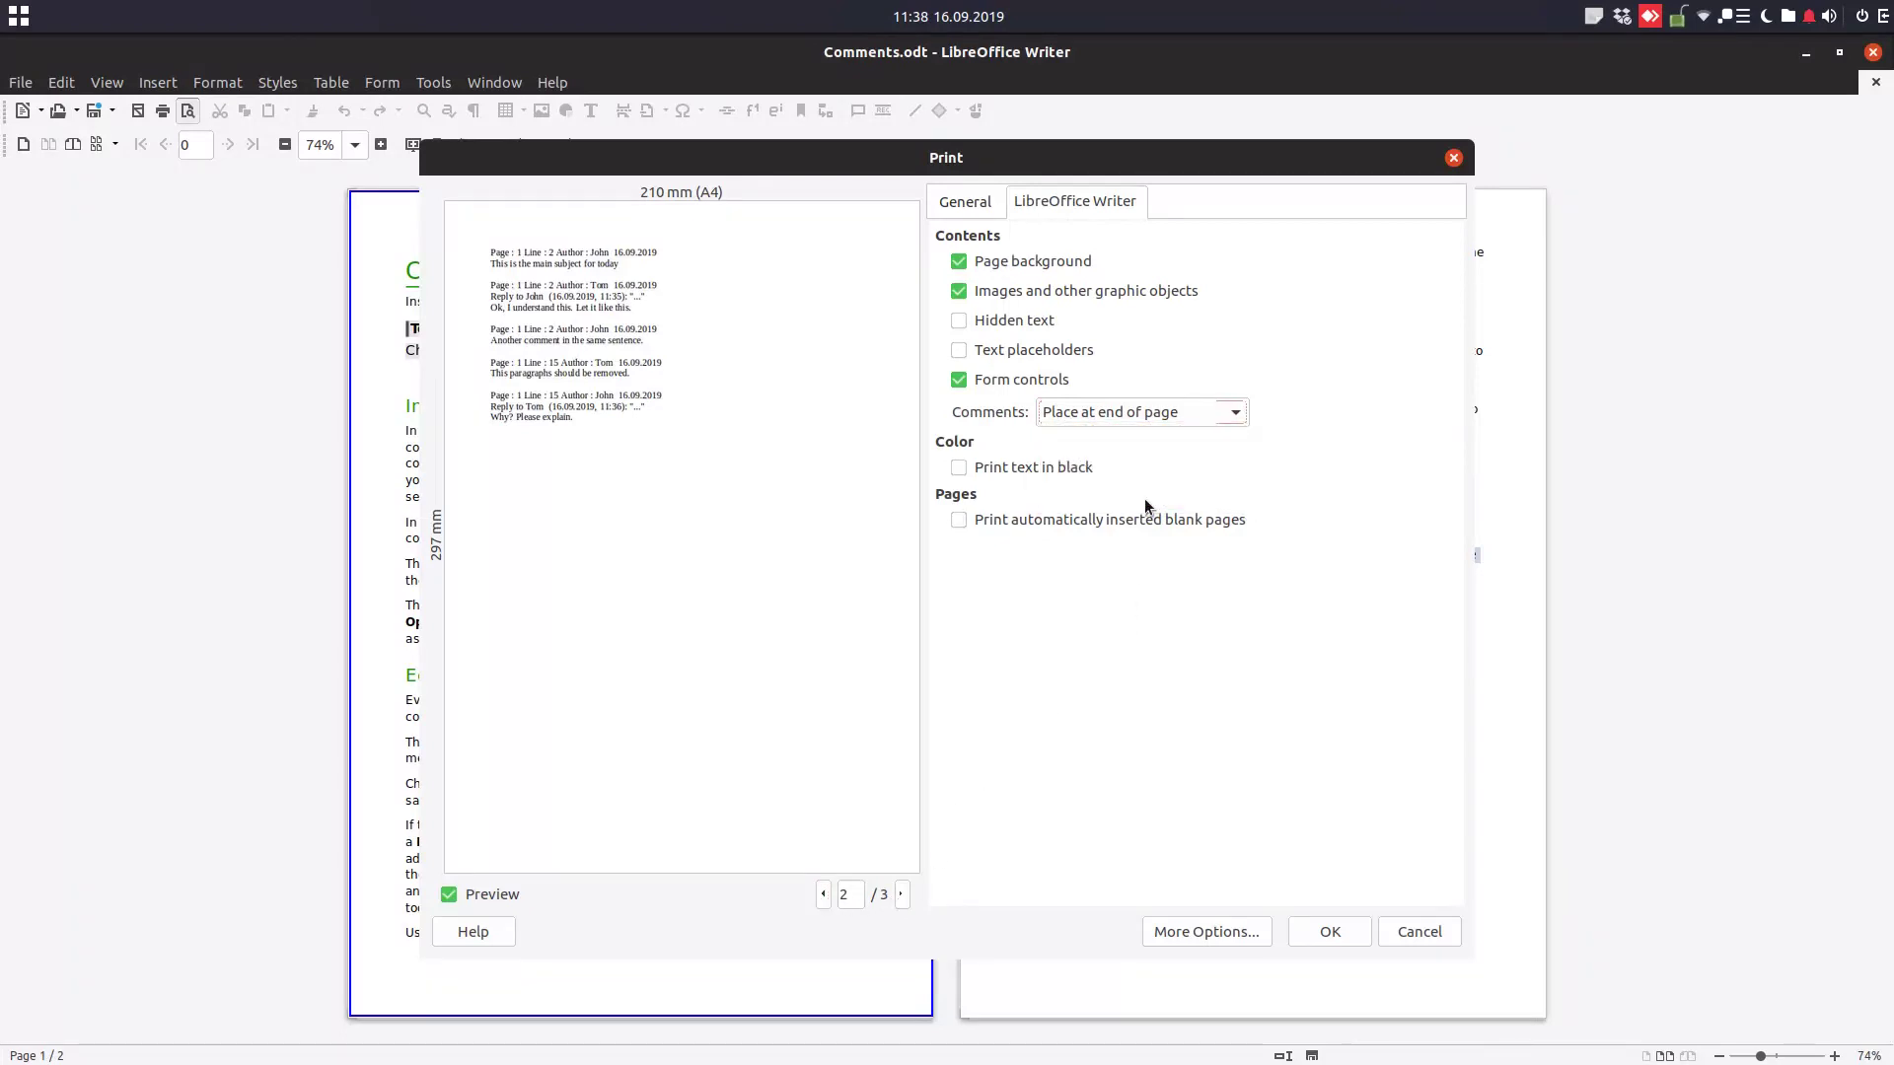
# Step: Return to the first preview page, keep Place in margins for comments and confirm with OK
pyautogui.click(824, 897)
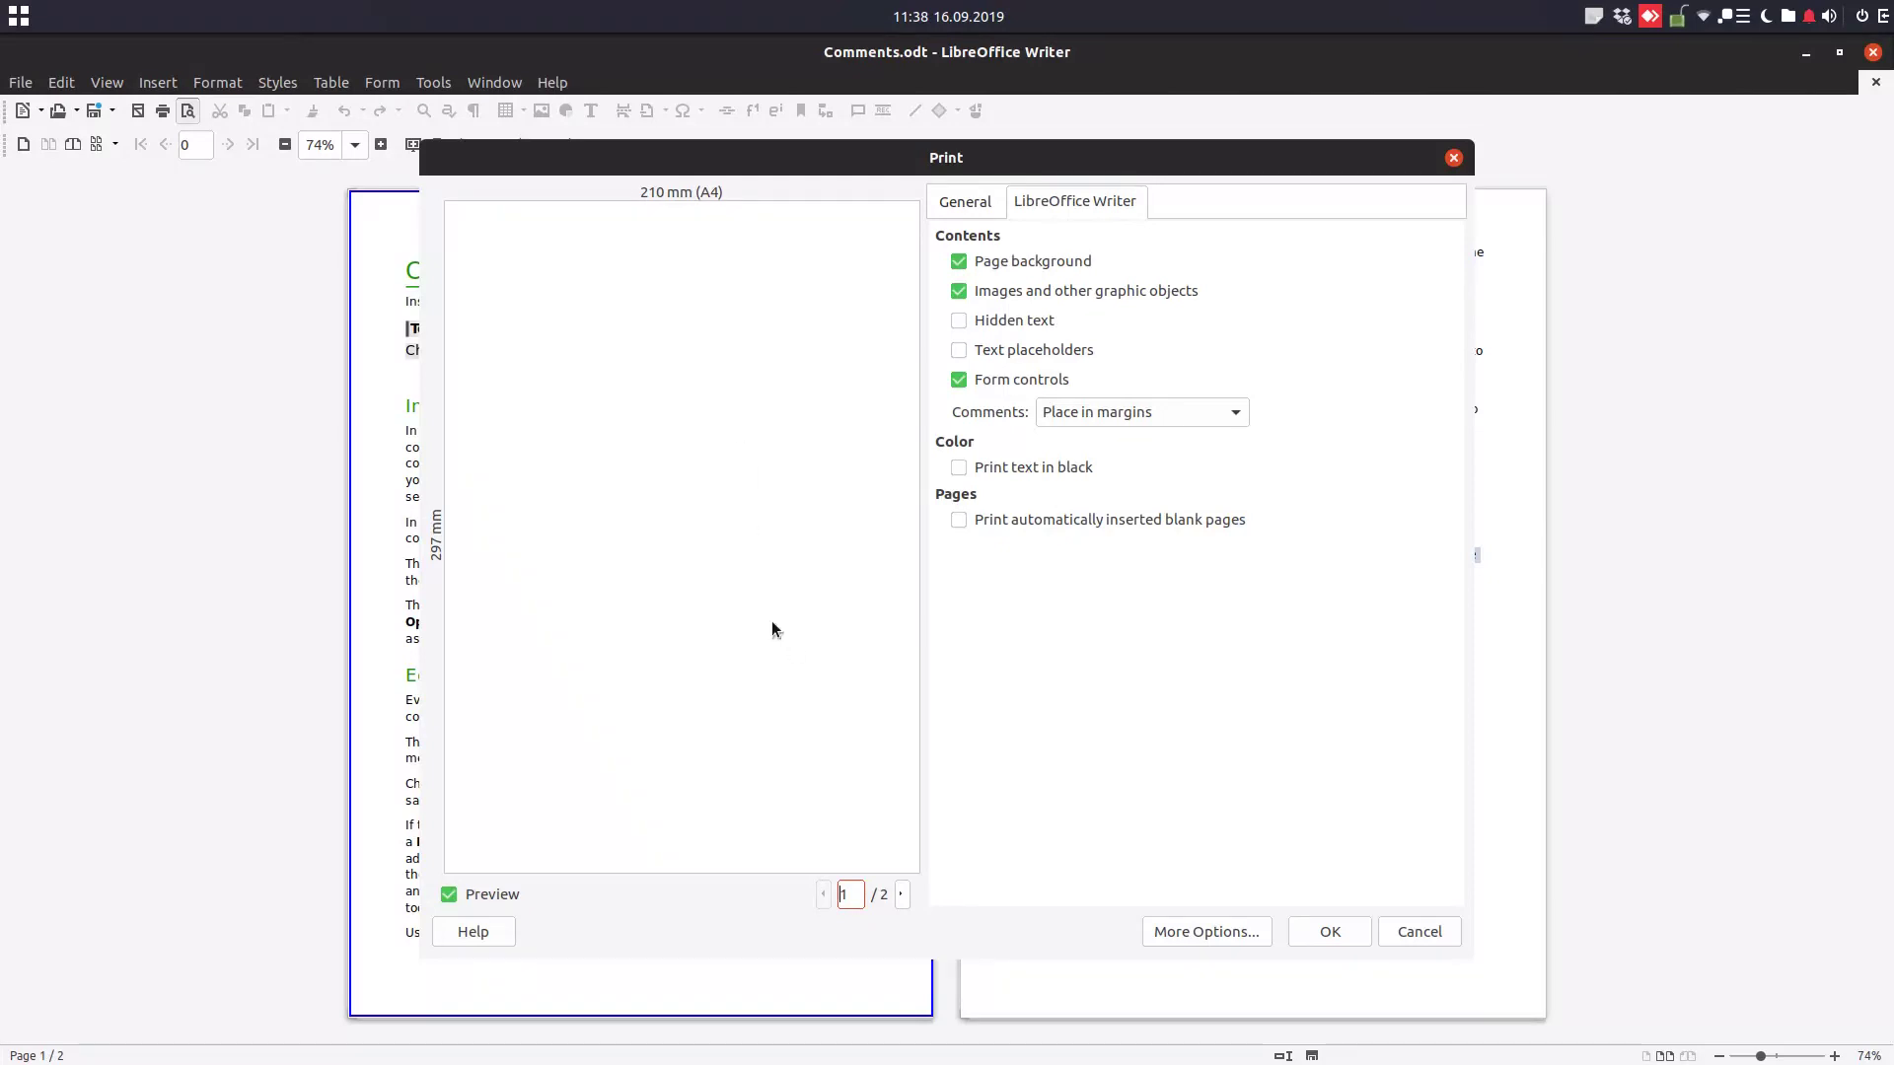
pyautogui.click(841, 895)
pyautogui.click(1085, 411)
pyautogui.press('Escape')
pyautogui.click(1085, 413)
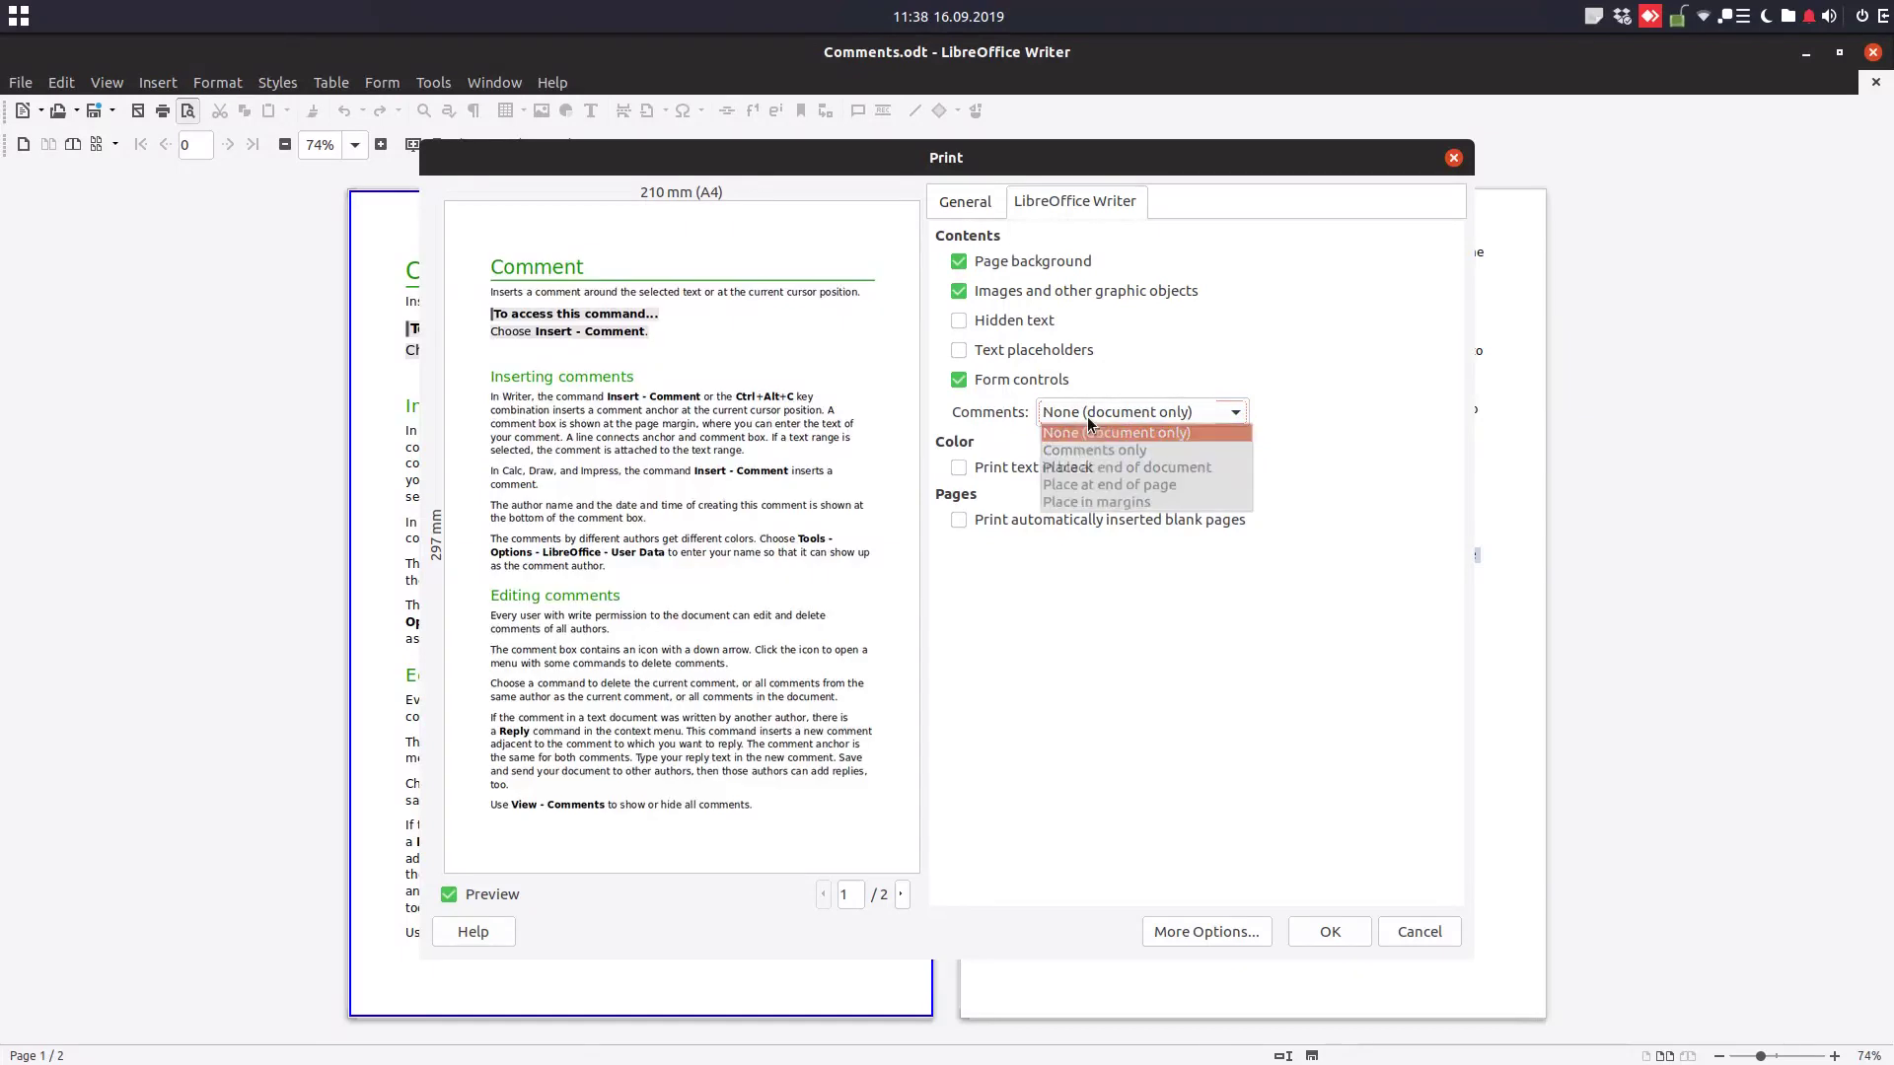
pyautogui.click(1095, 504)
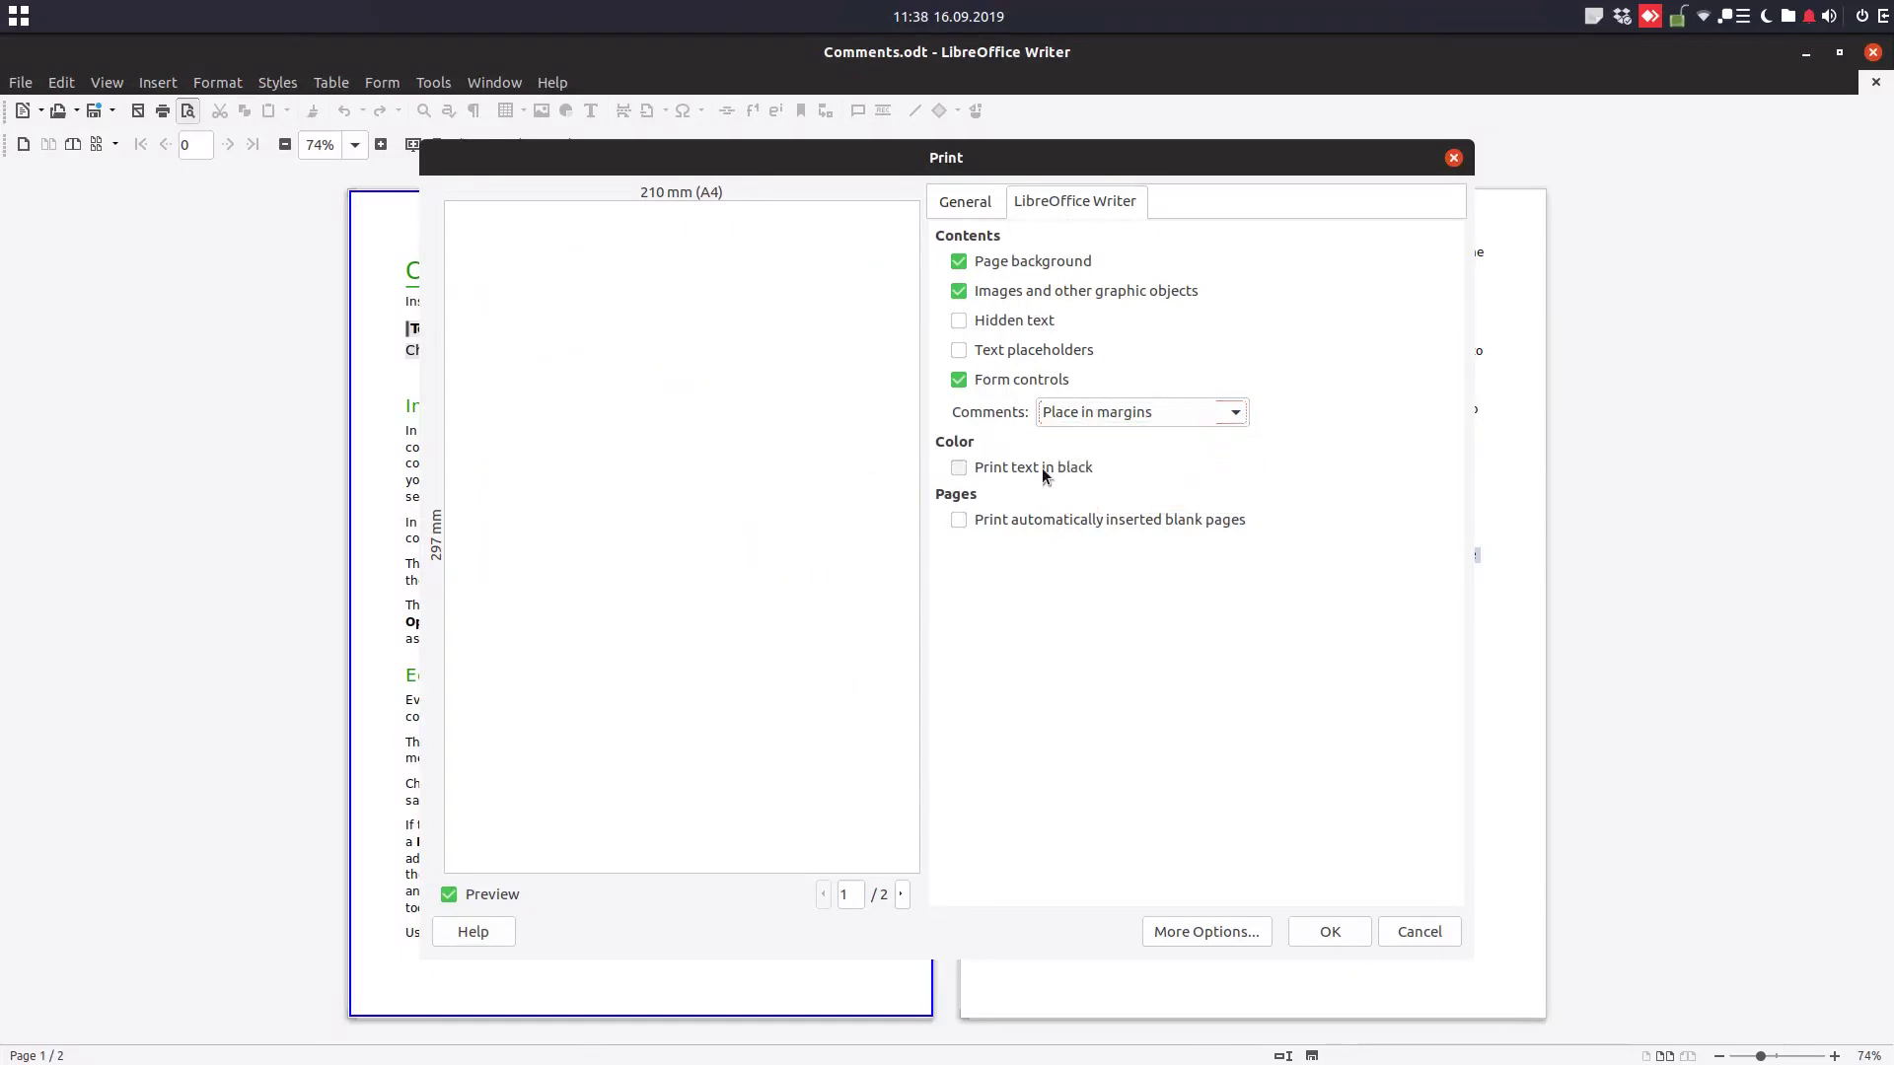
pyautogui.click(1101, 414)
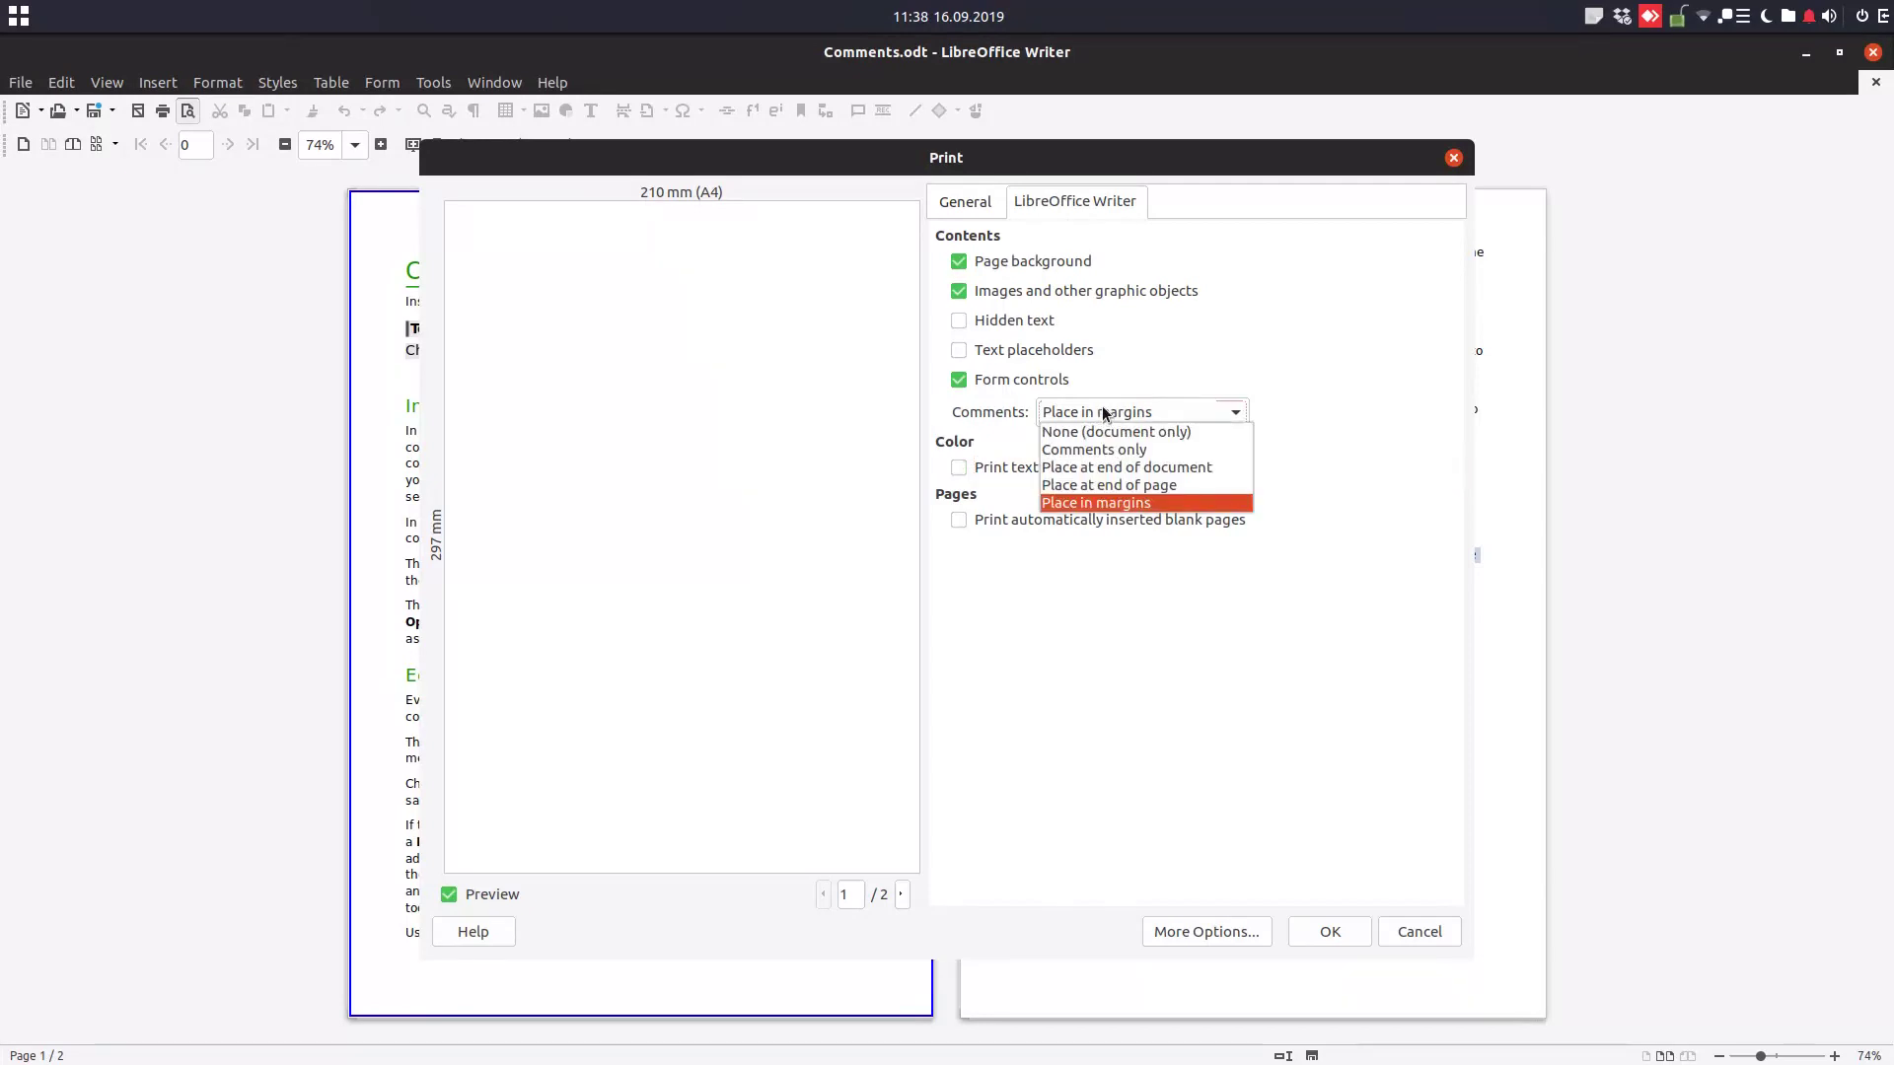
pyautogui.click(1107, 504)
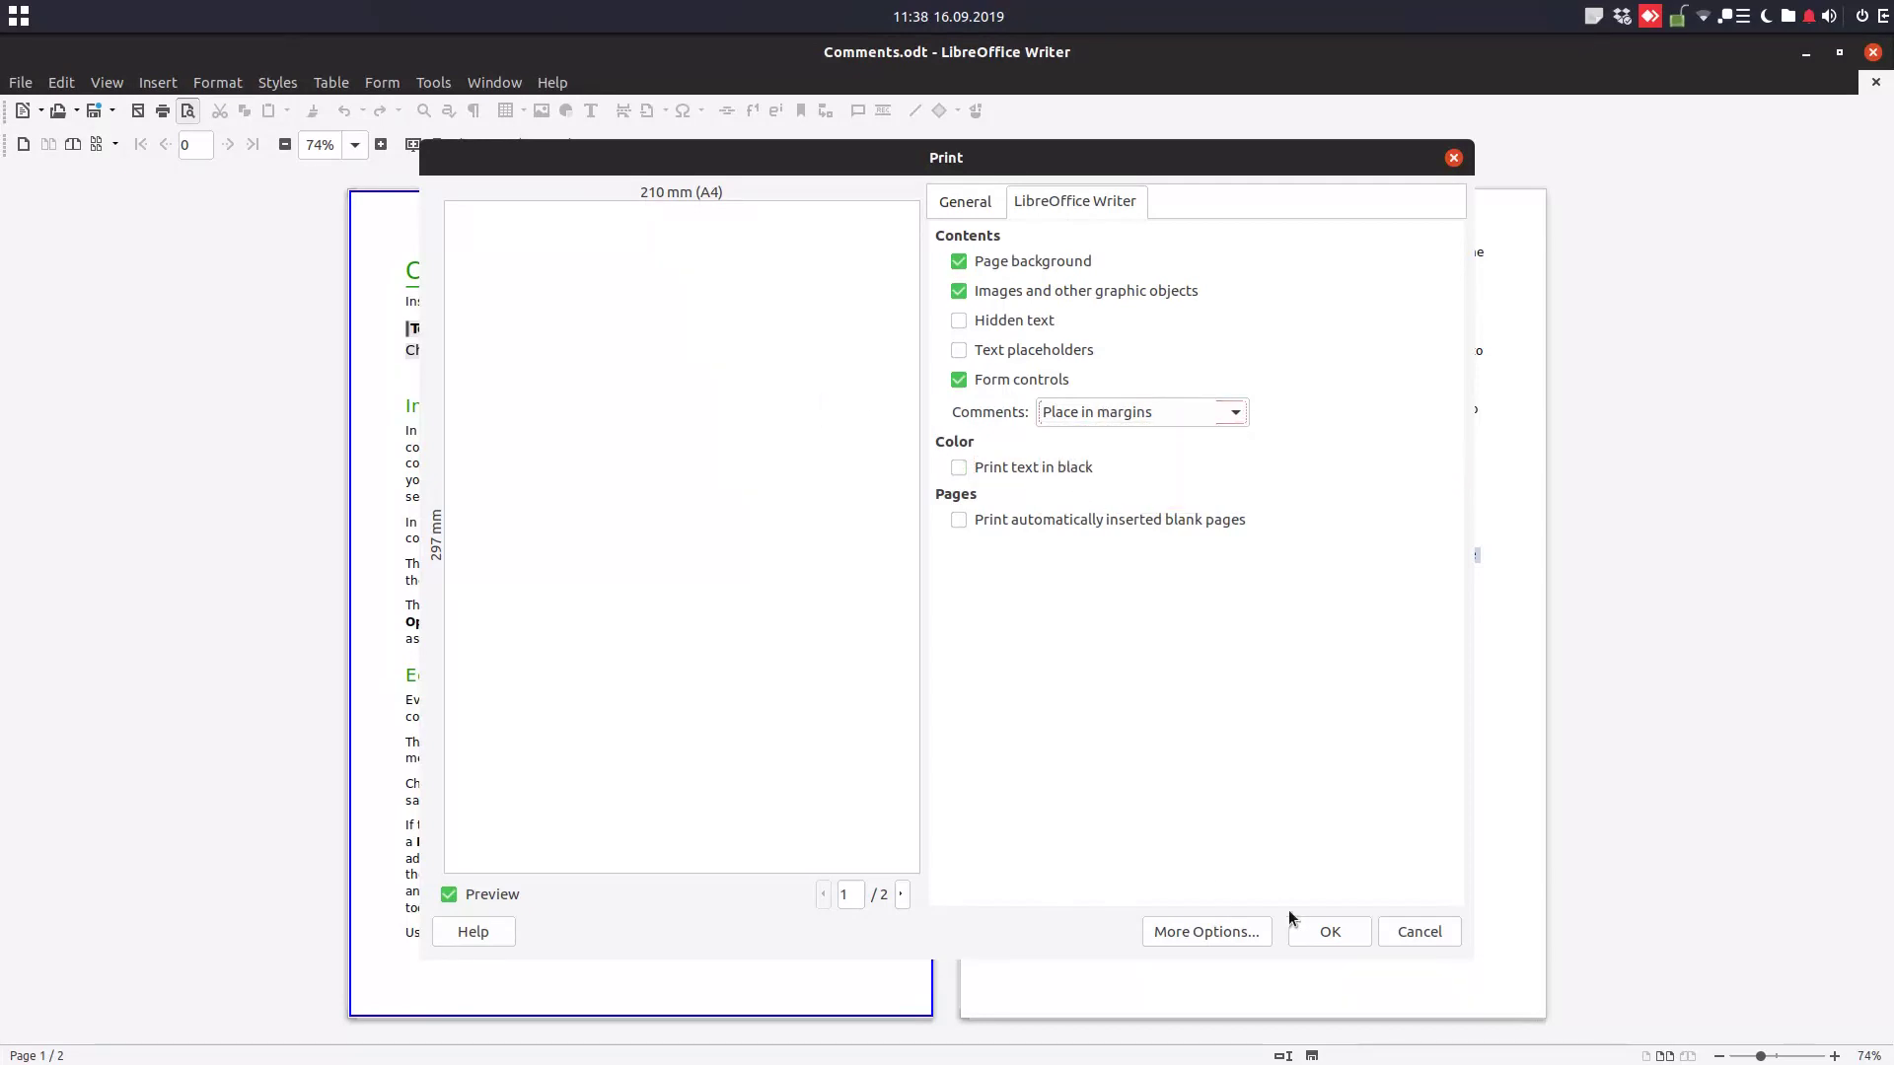
pyautogui.click(1331, 932)
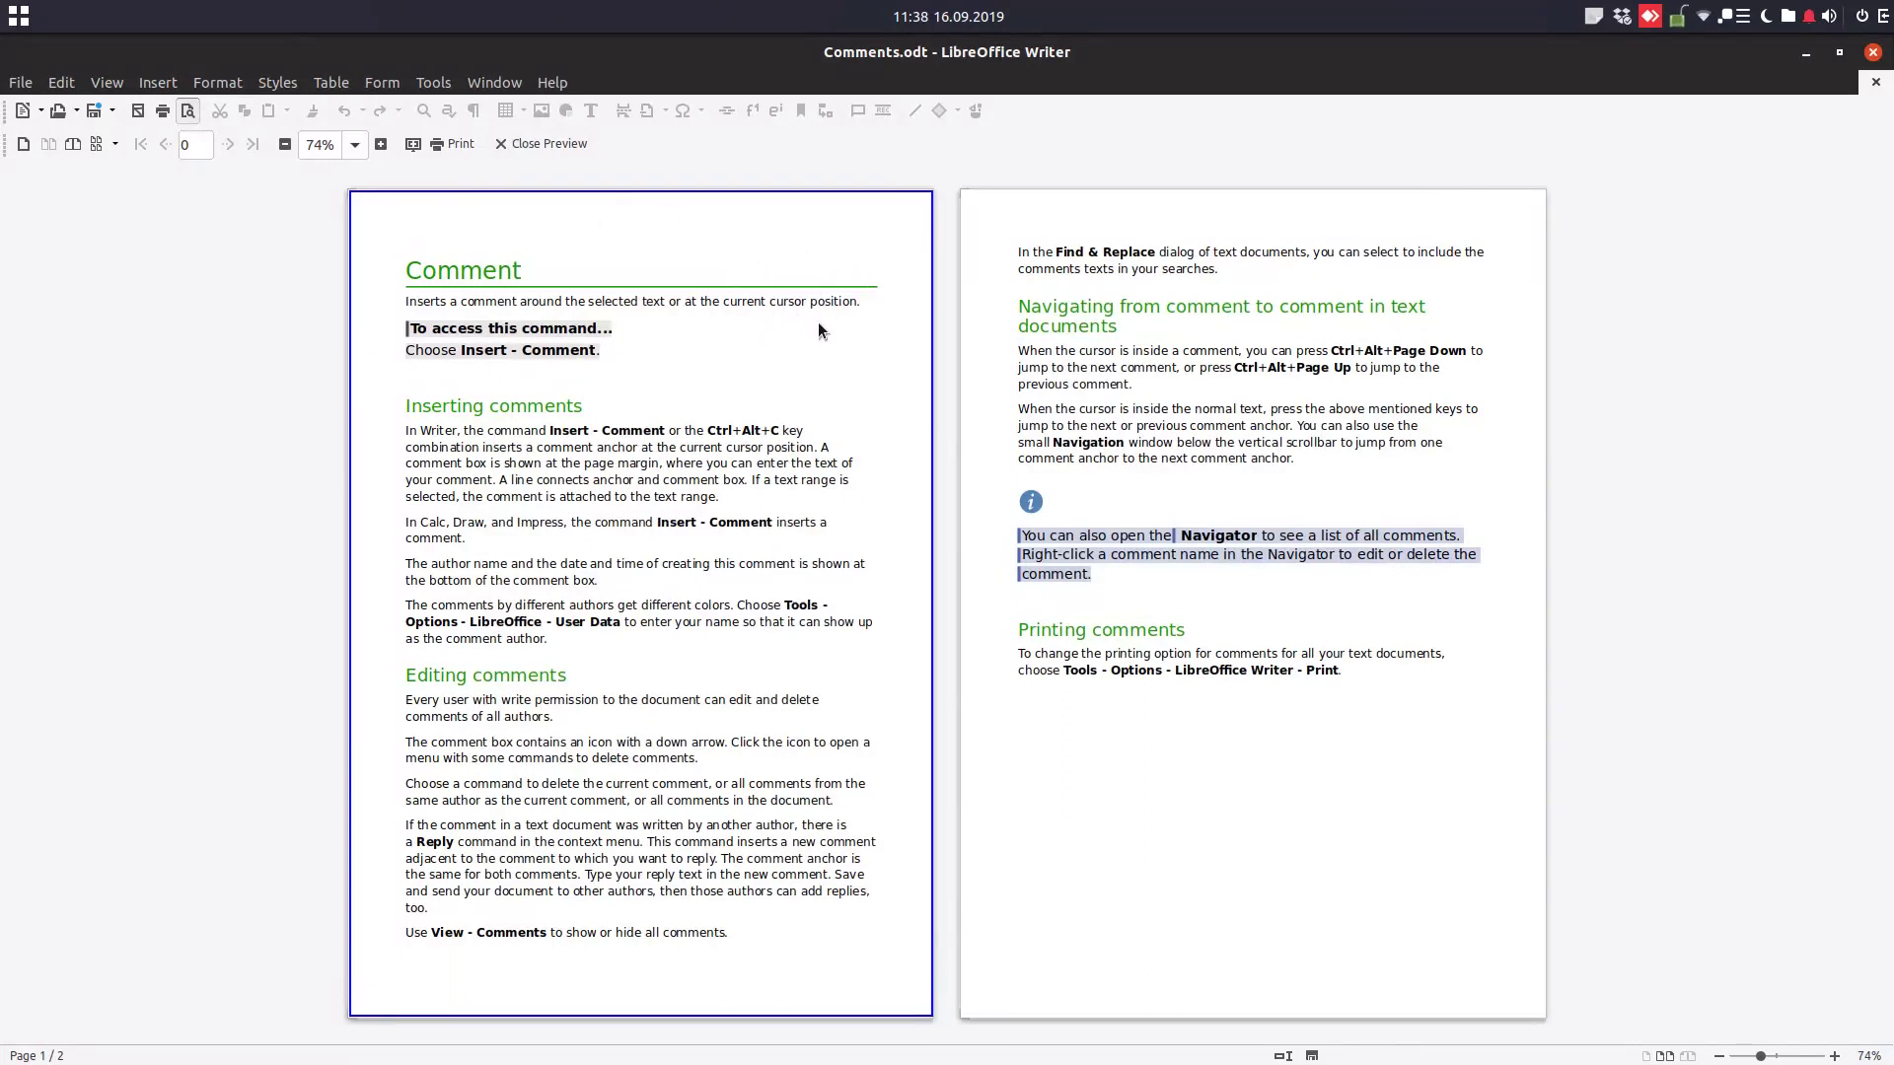
# Step: Close the print preview to edit Comments.odt normally again
pyautogui.click(558, 144)
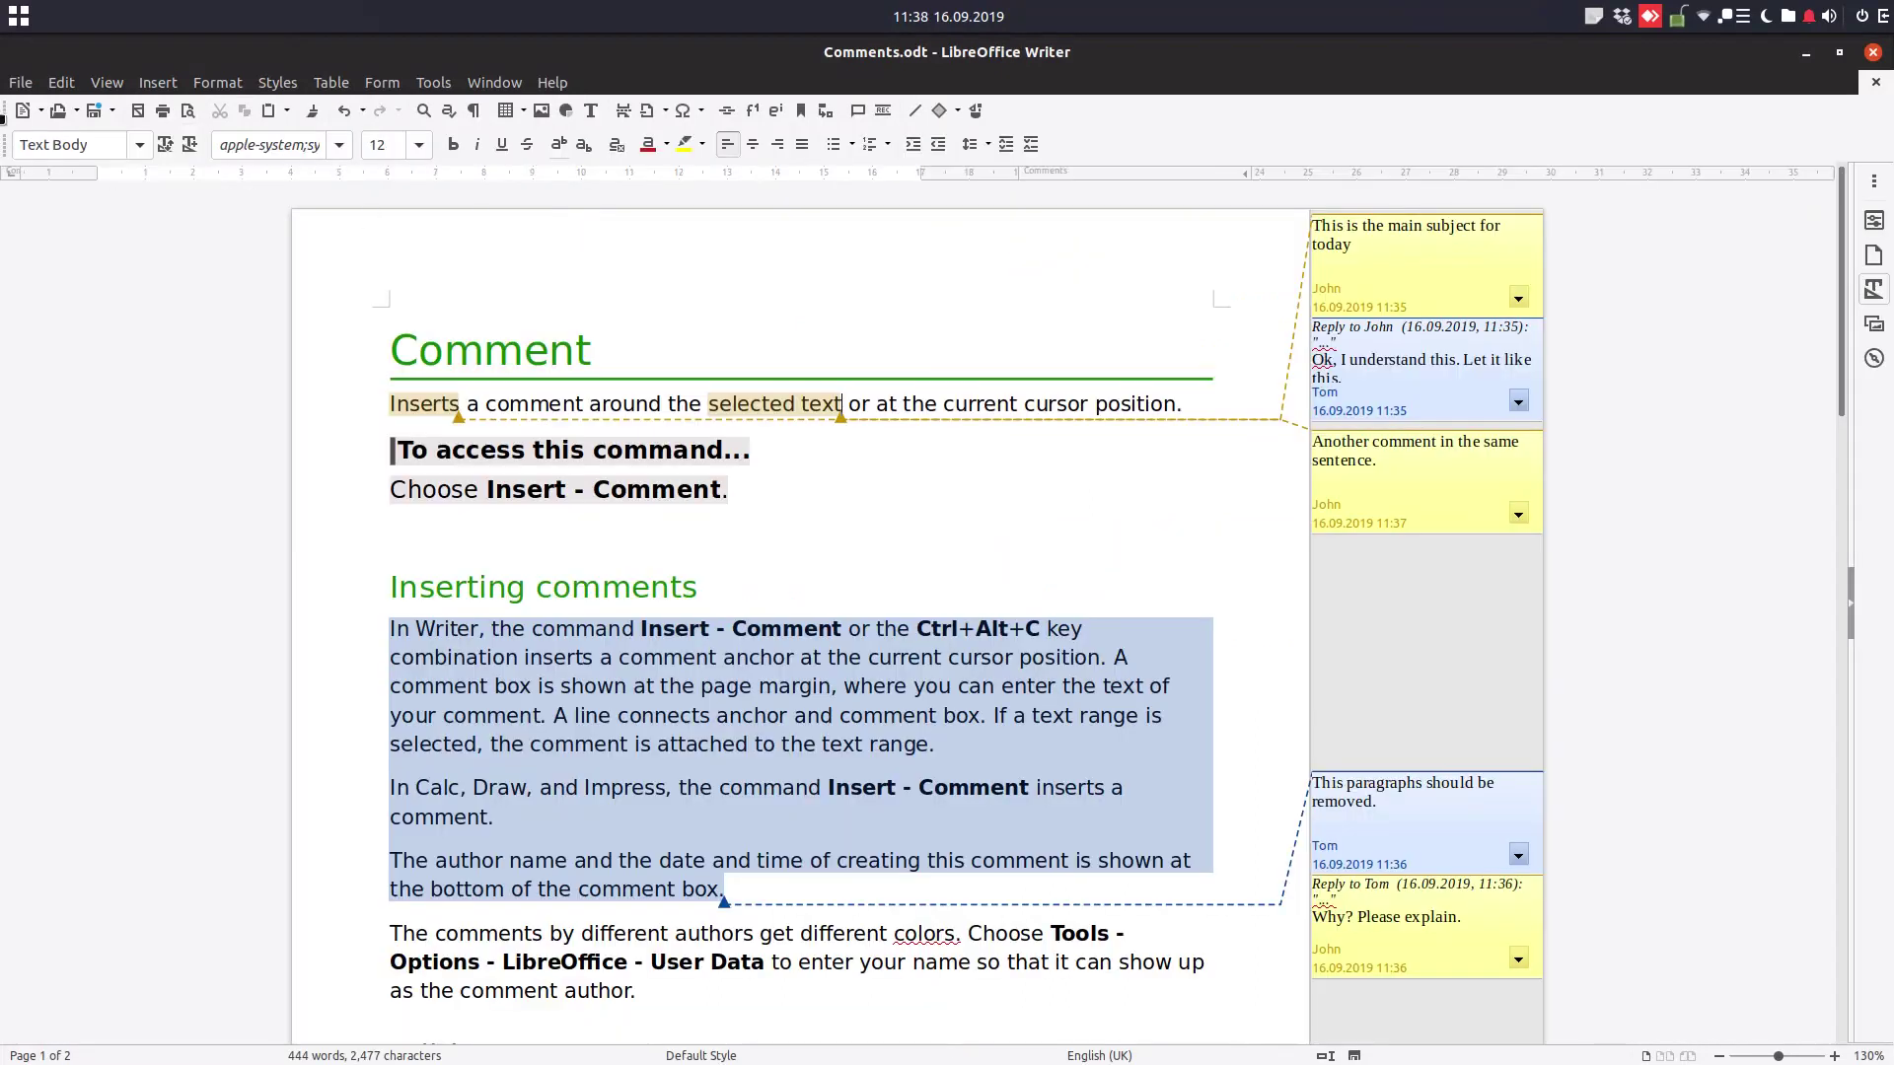
pyautogui.click(19, 82)
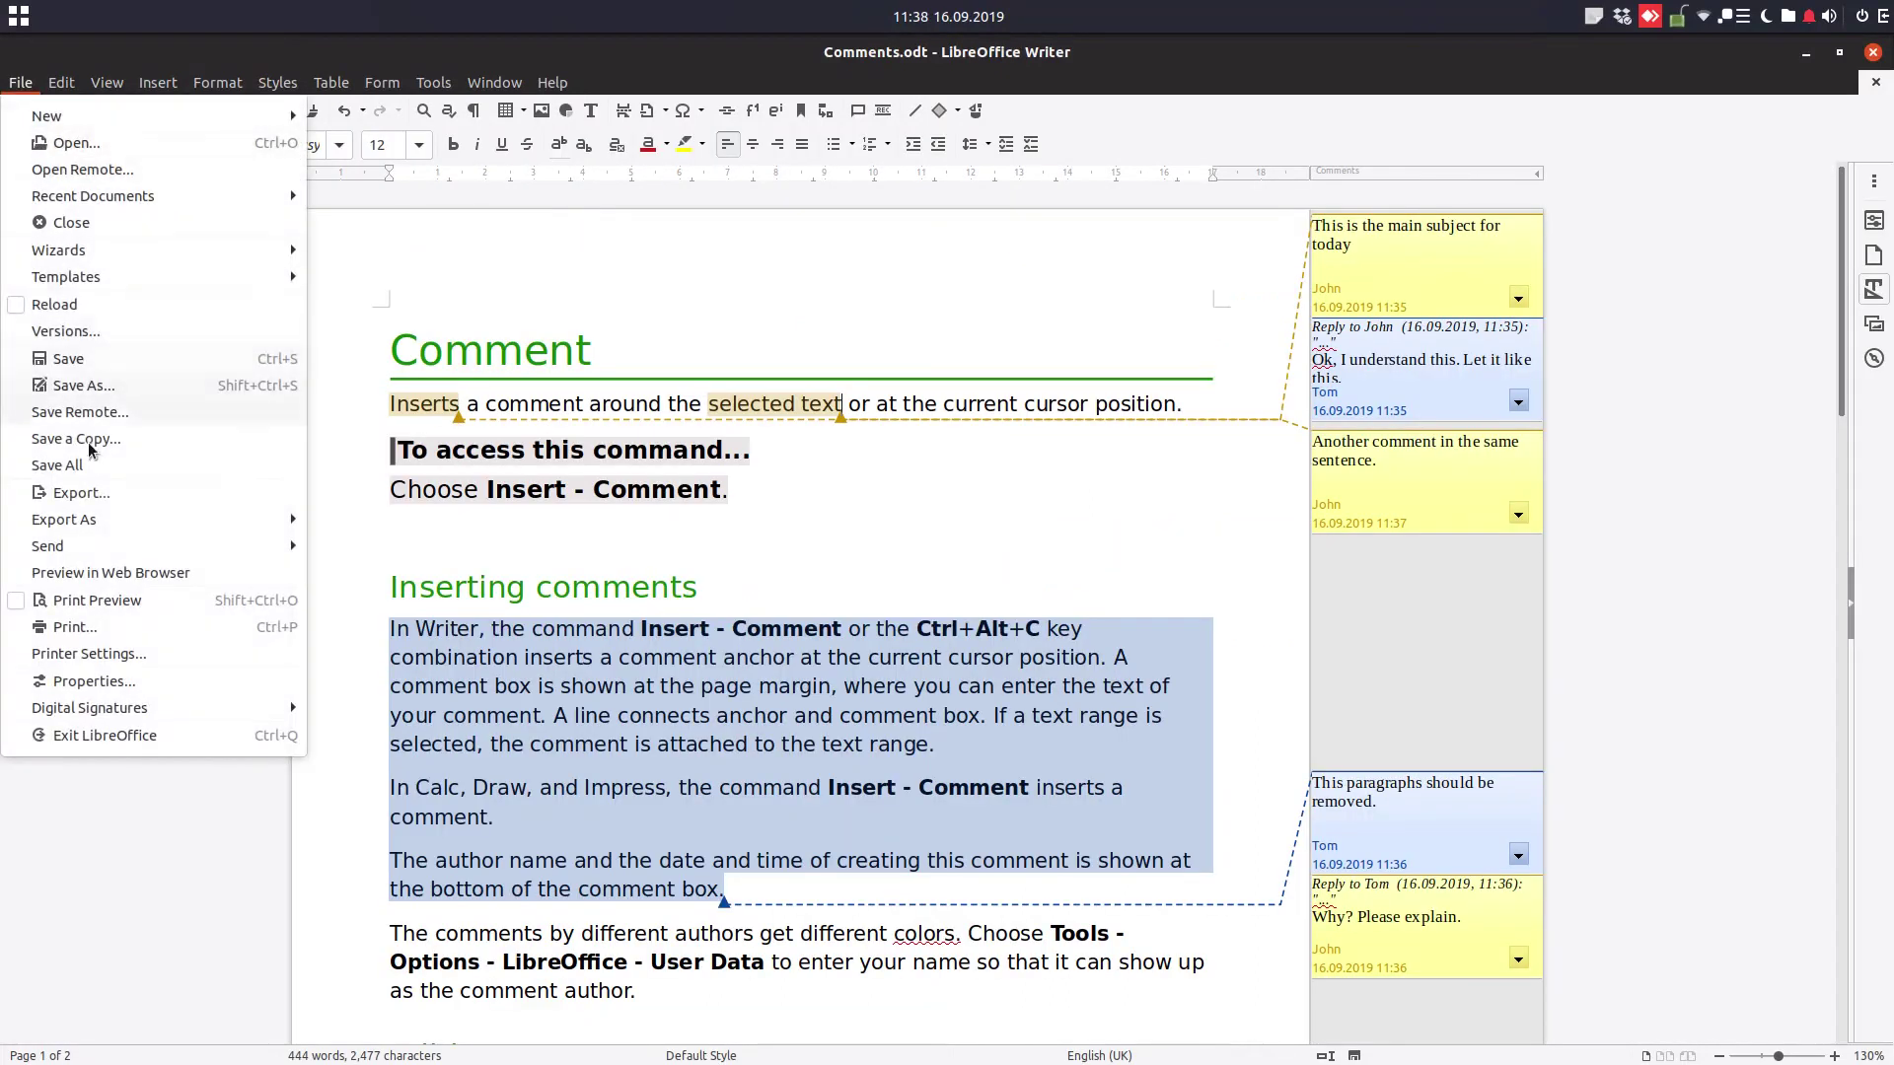
pyautogui.click(111, 628)
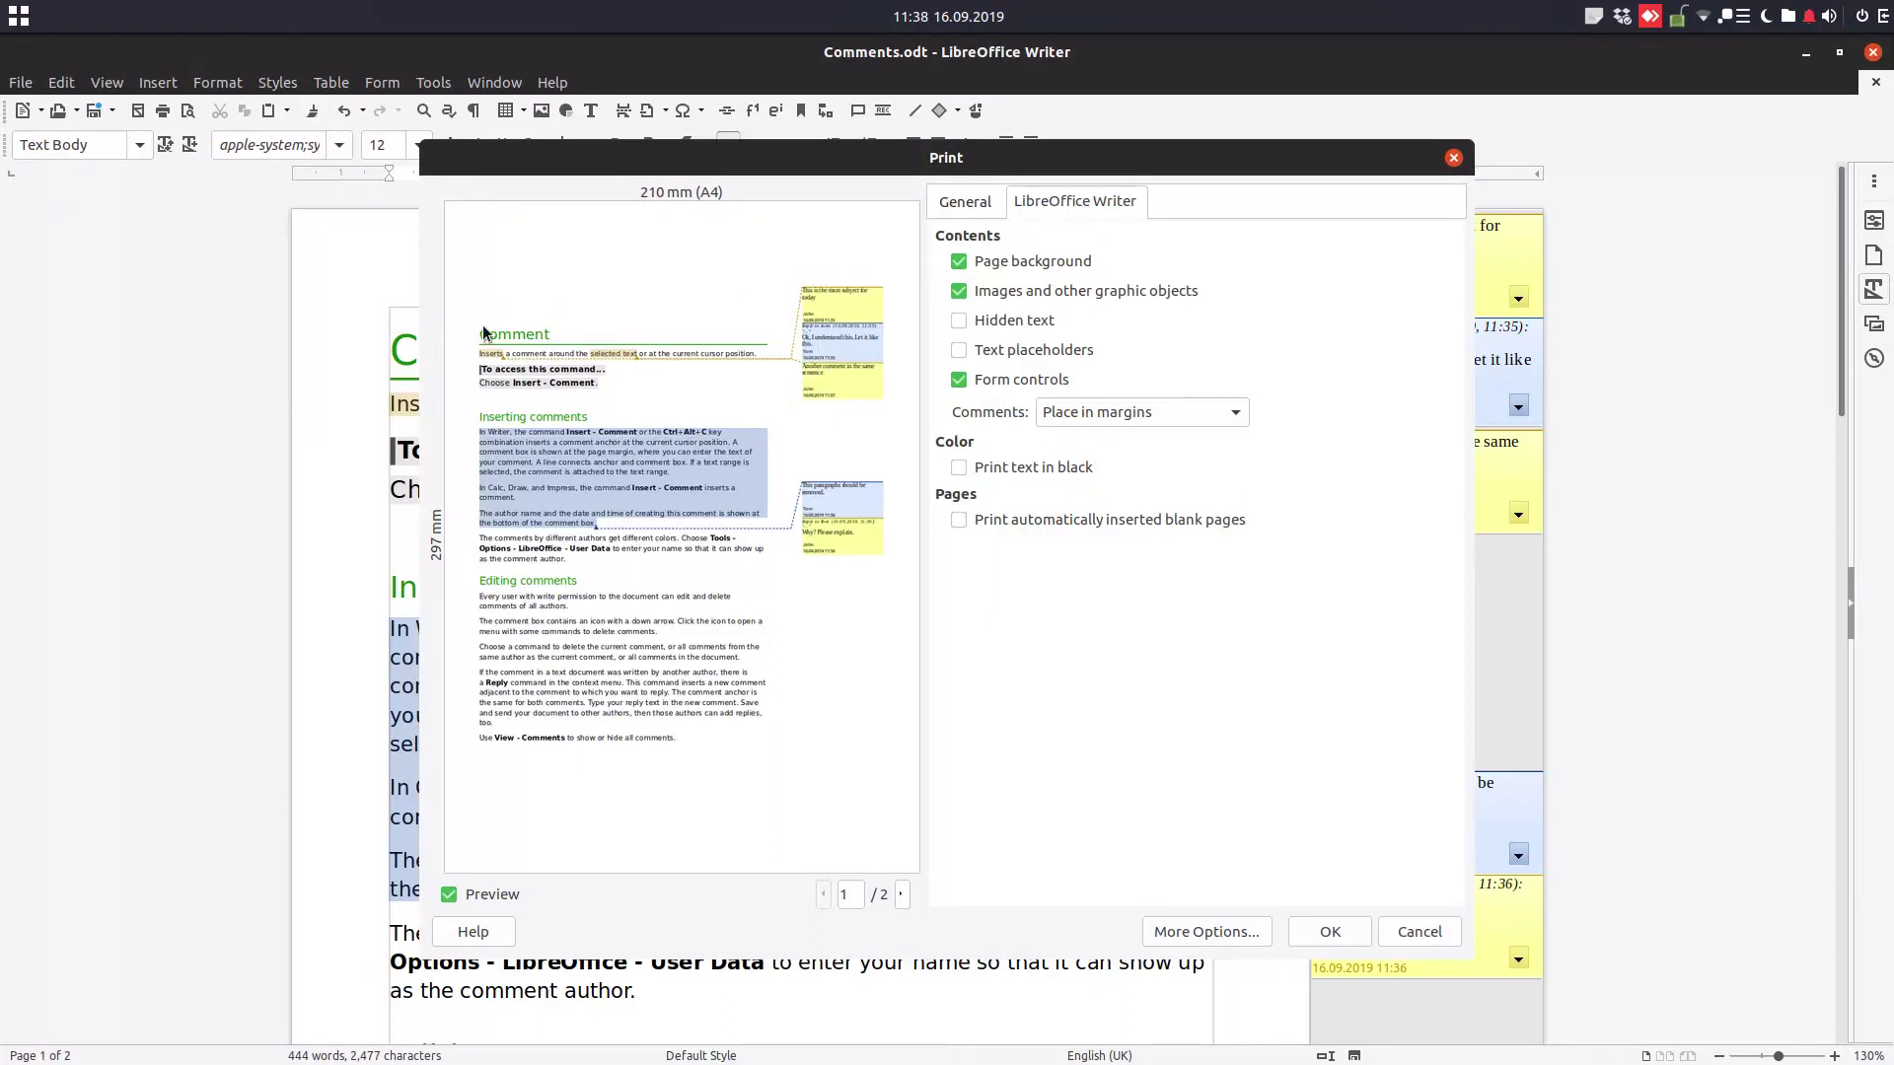
pyautogui.click(1073, 412)
pyautogui.click(1068, 431)
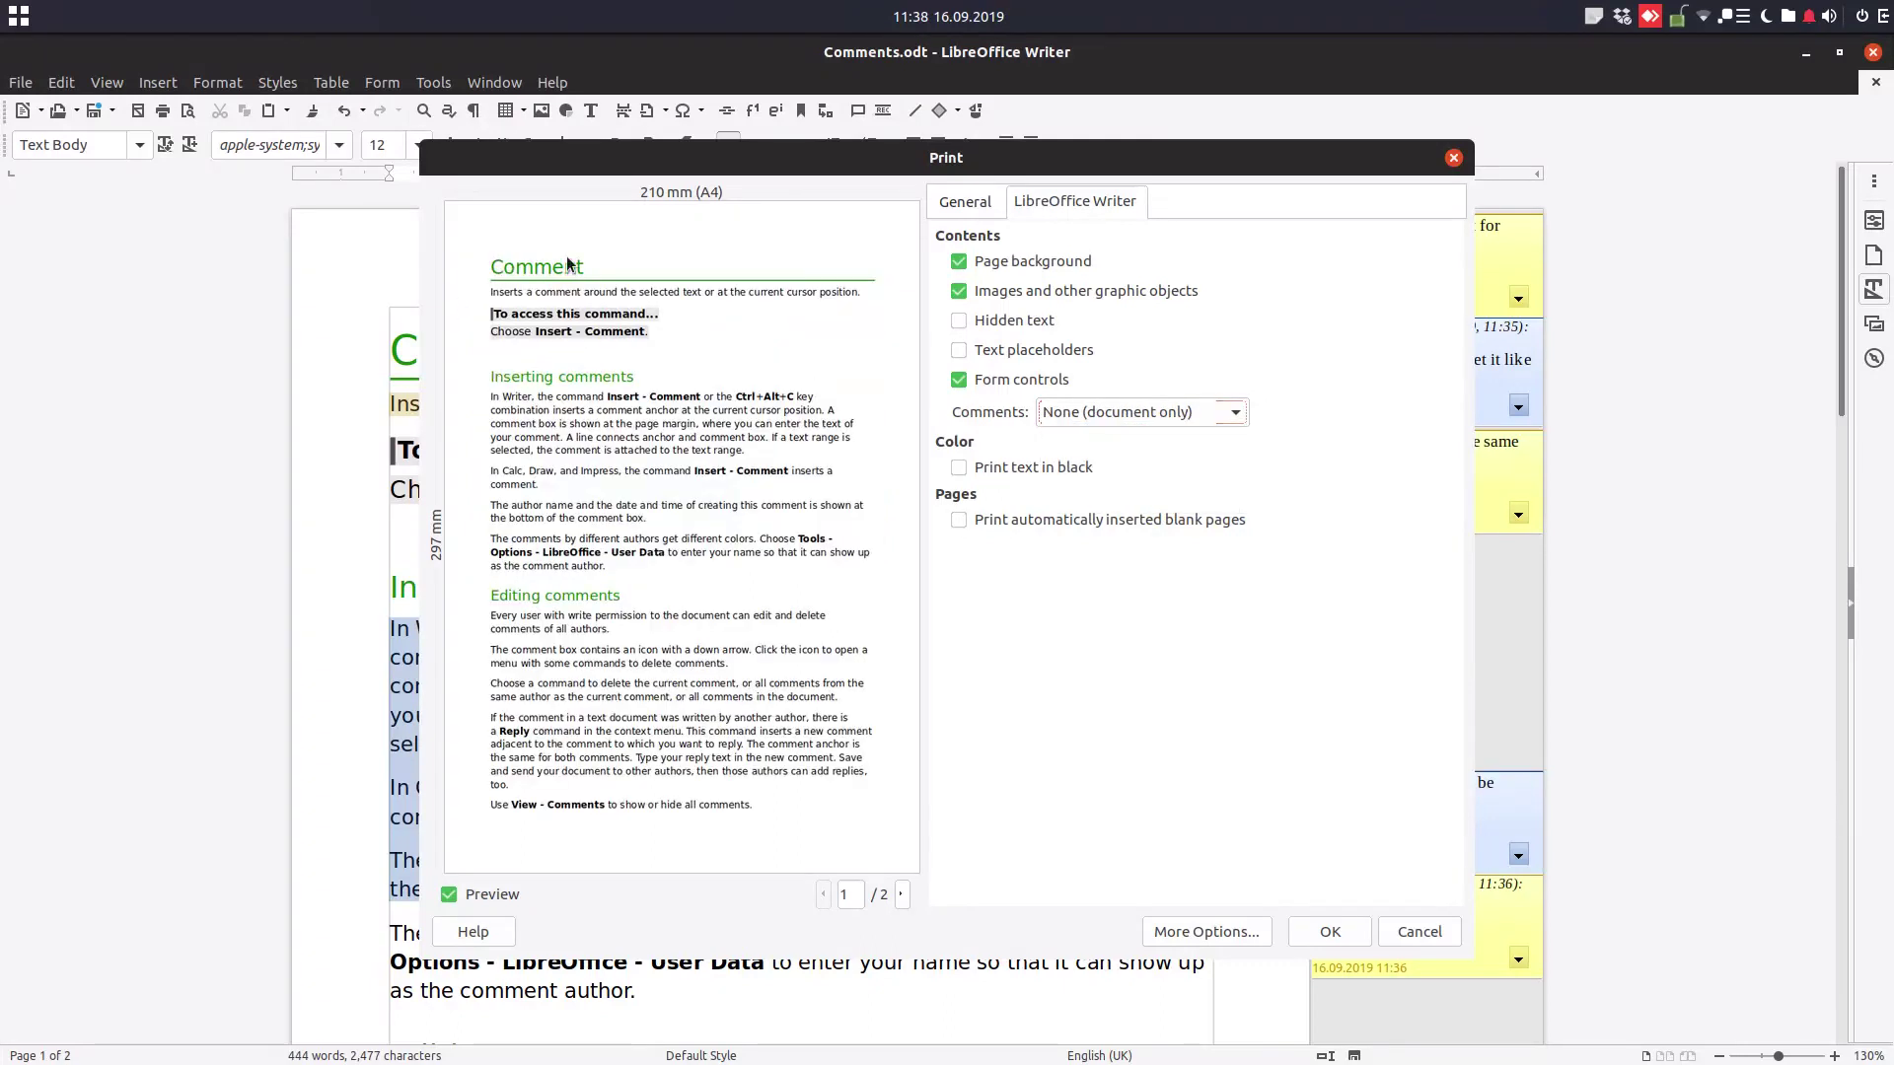
pyautogui.click(1057, 414)
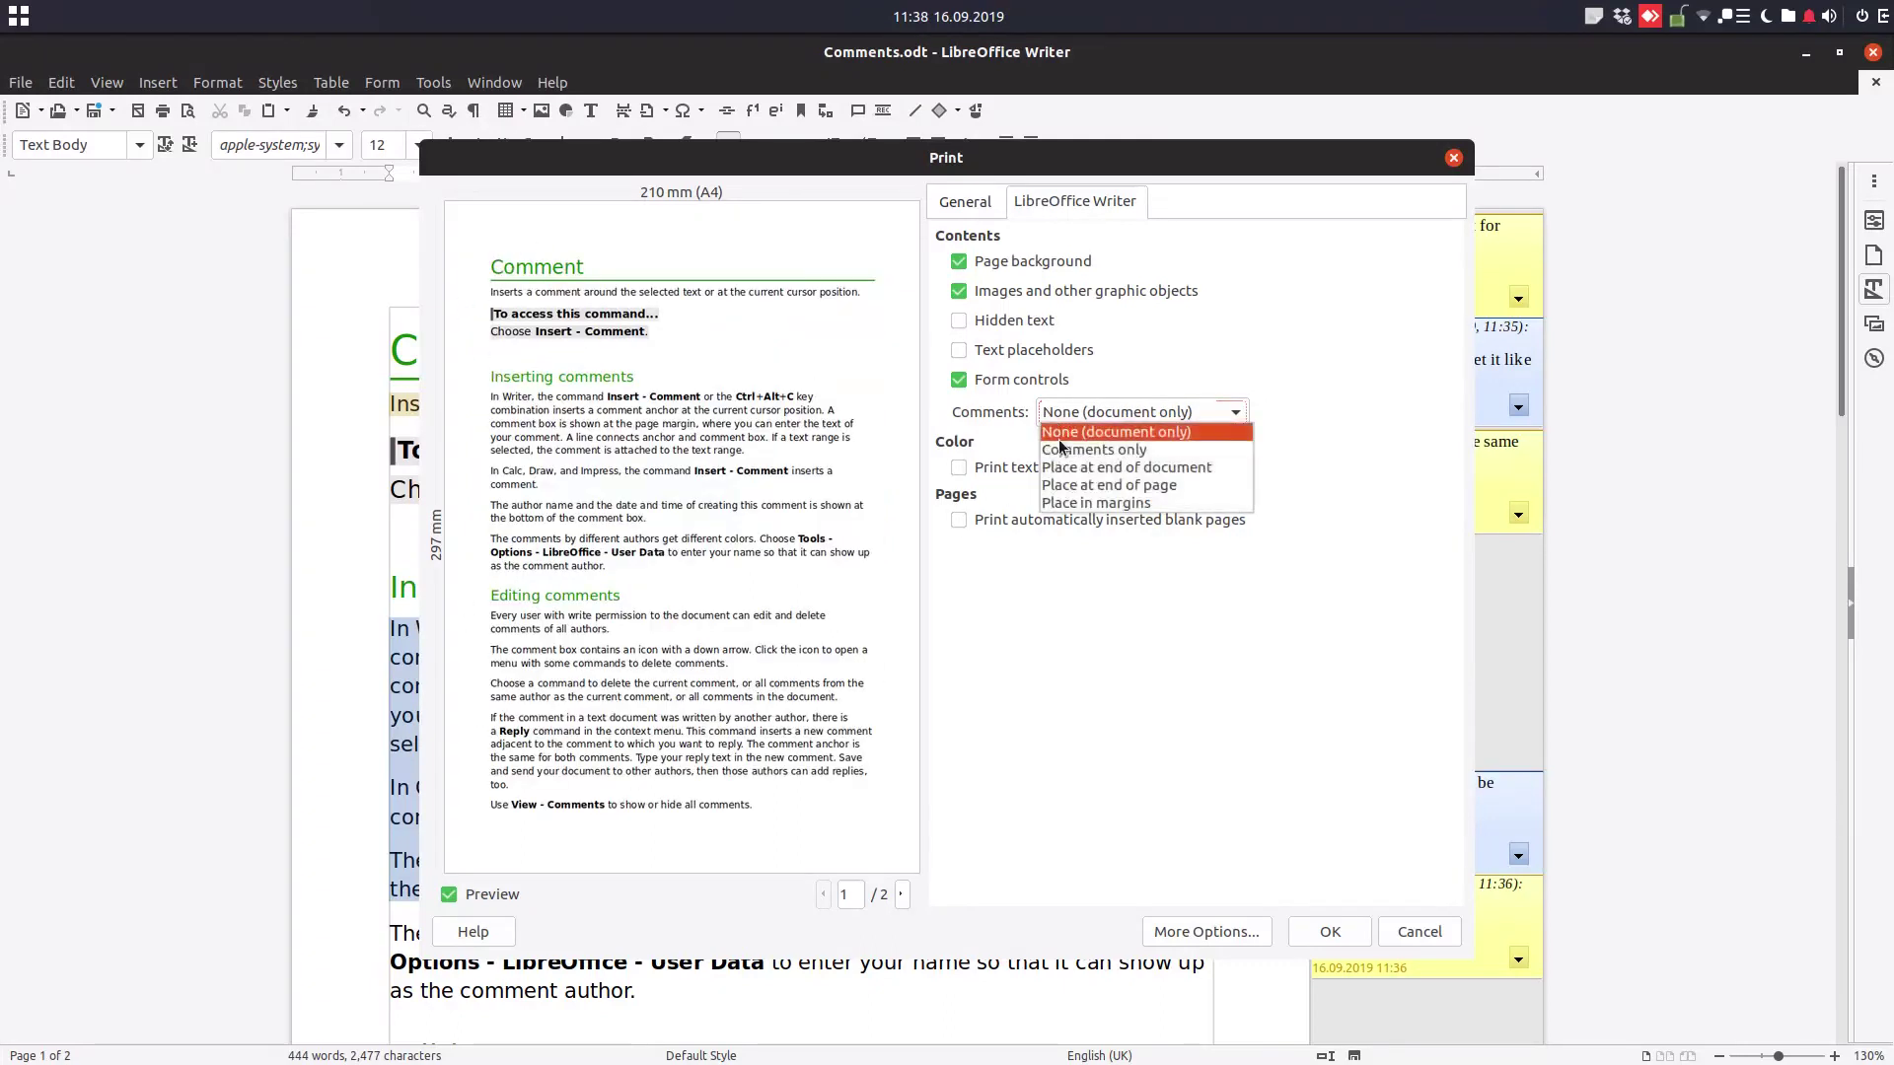
pyautogui.click(1063, 503)
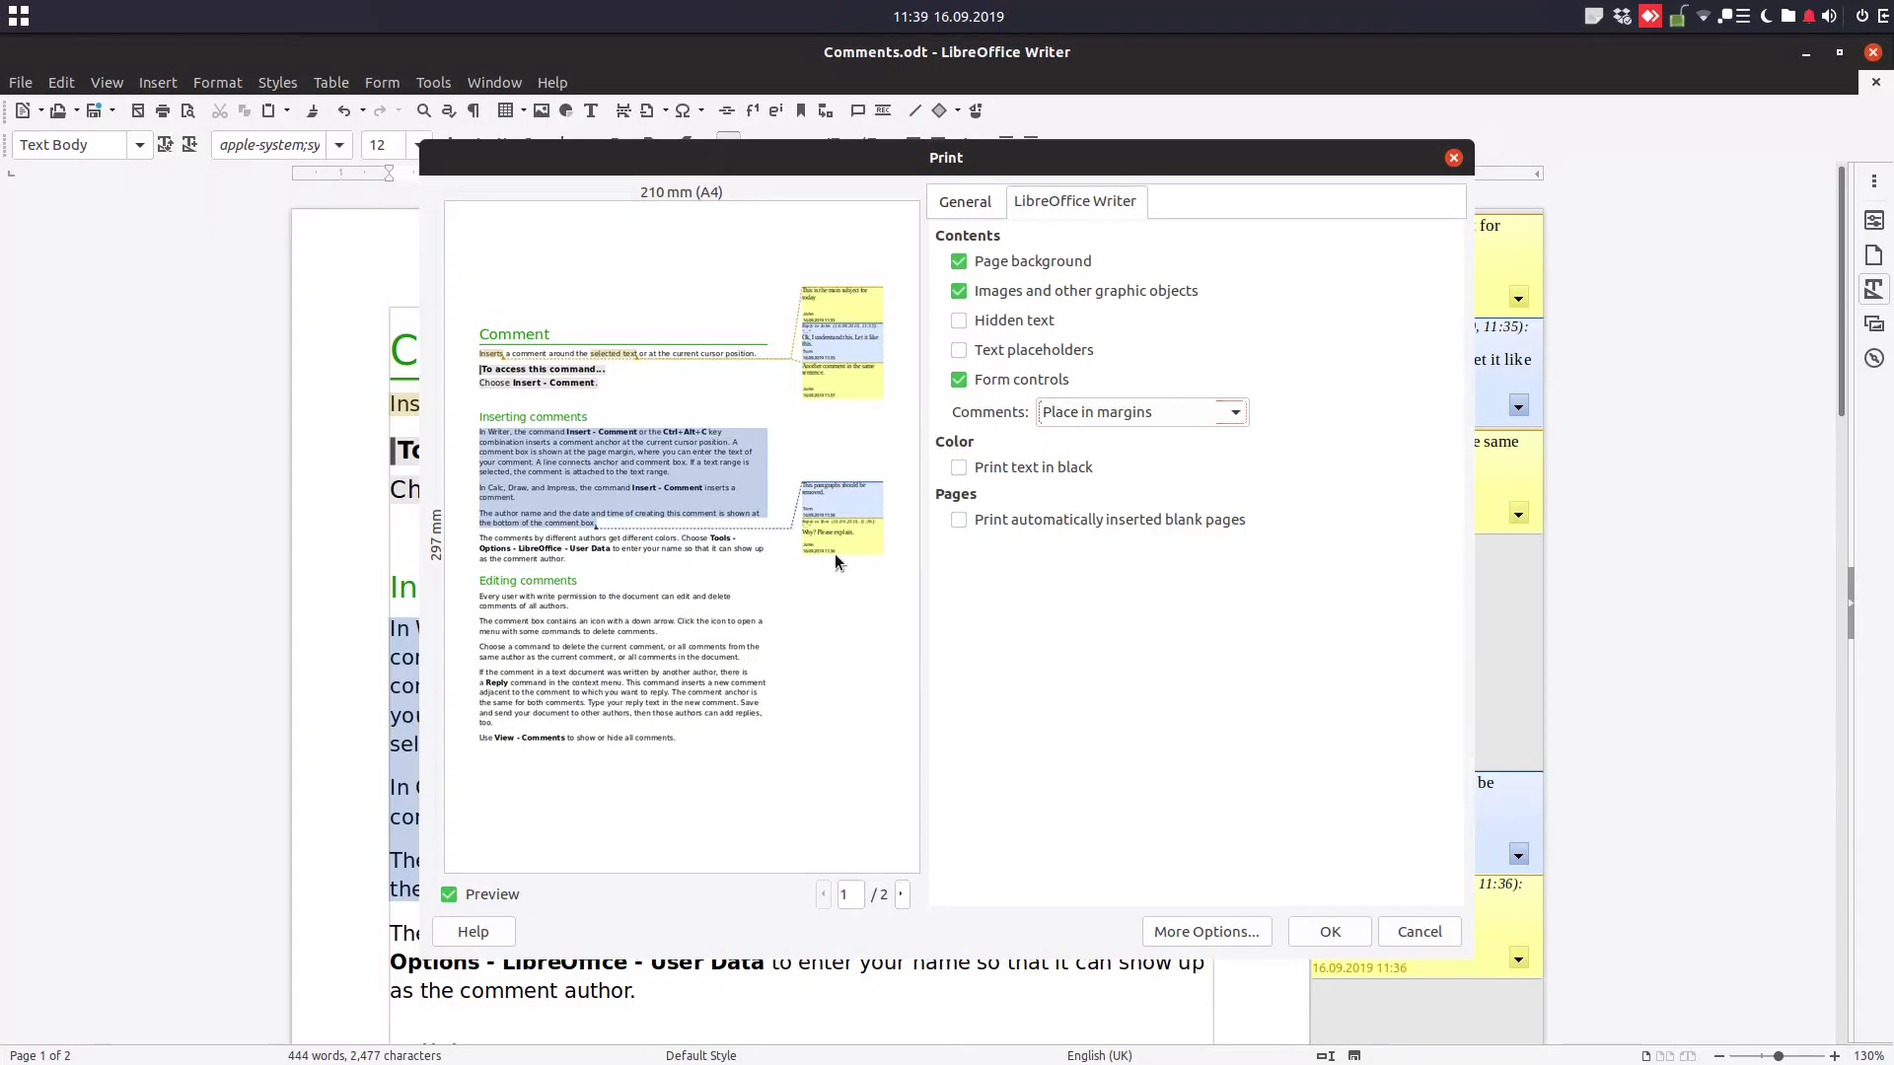
pyautogui.click(1127, 411)
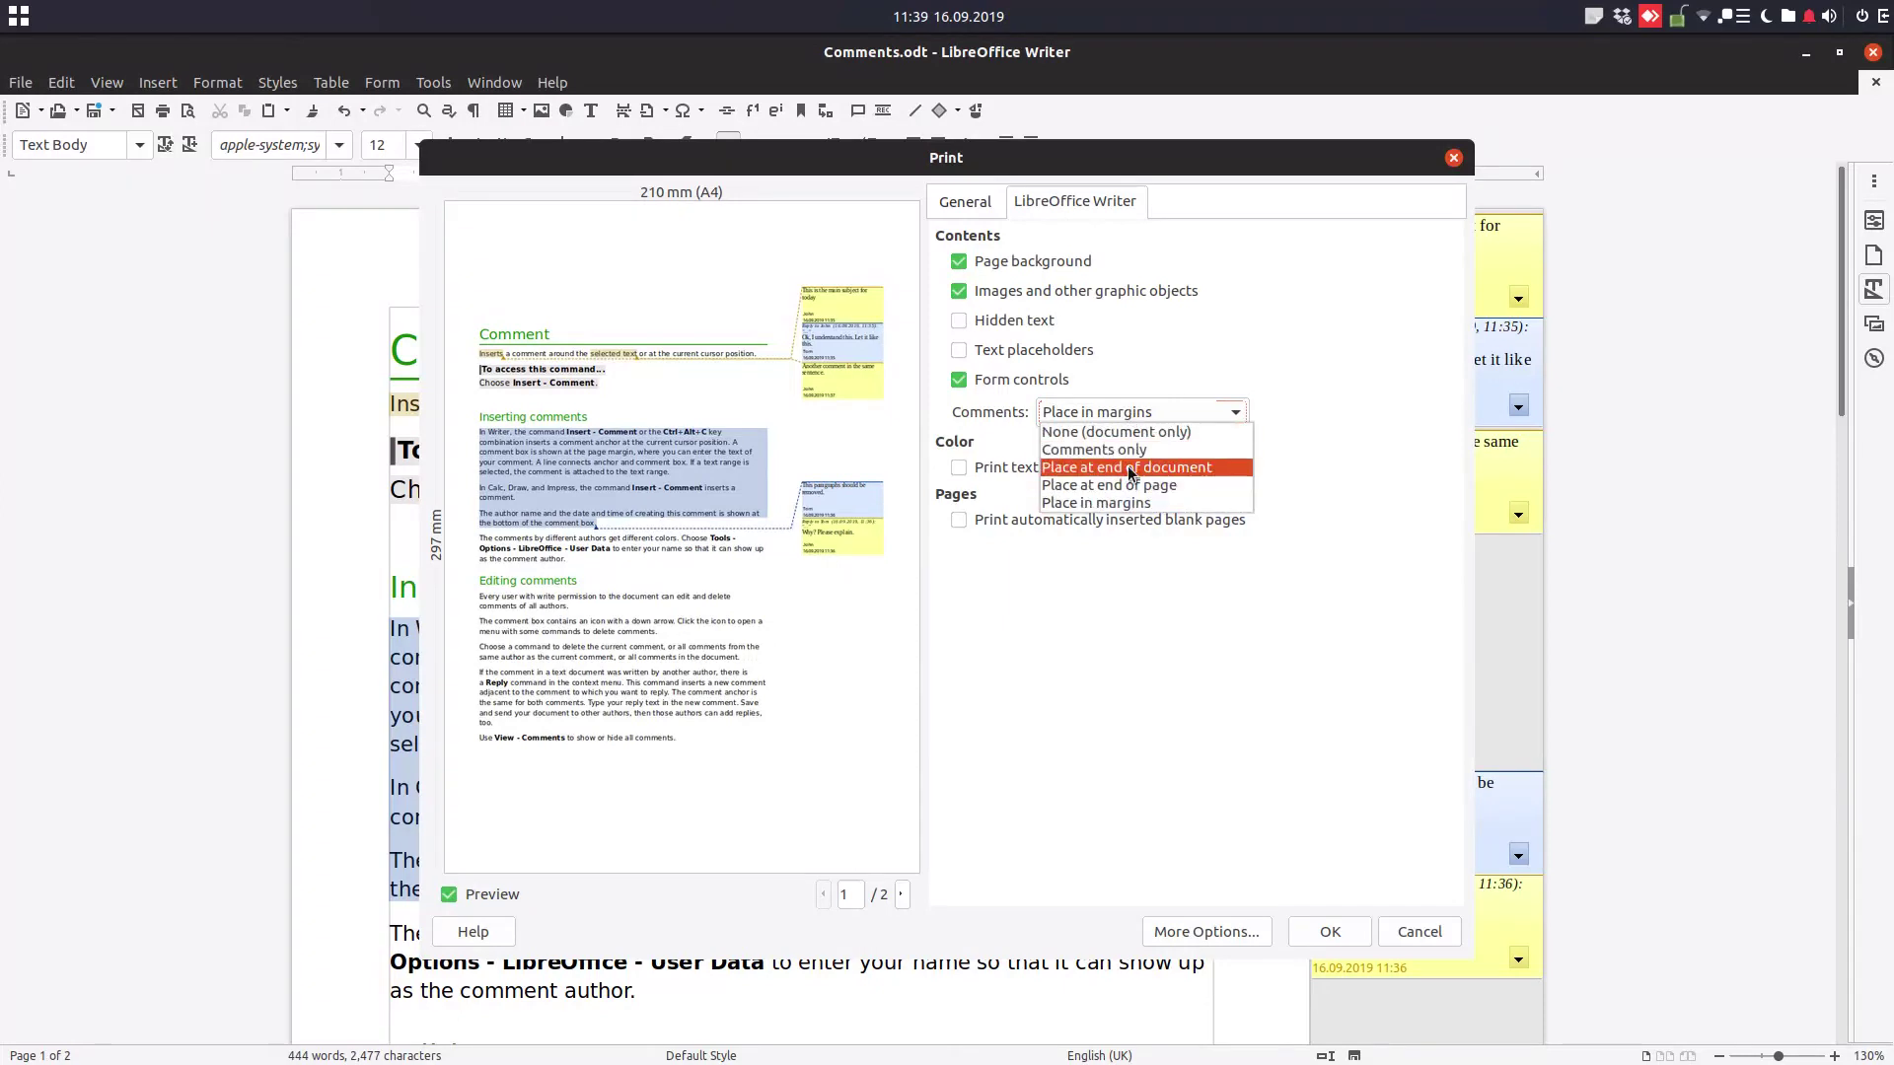
pyautogui.click(1131, 482)
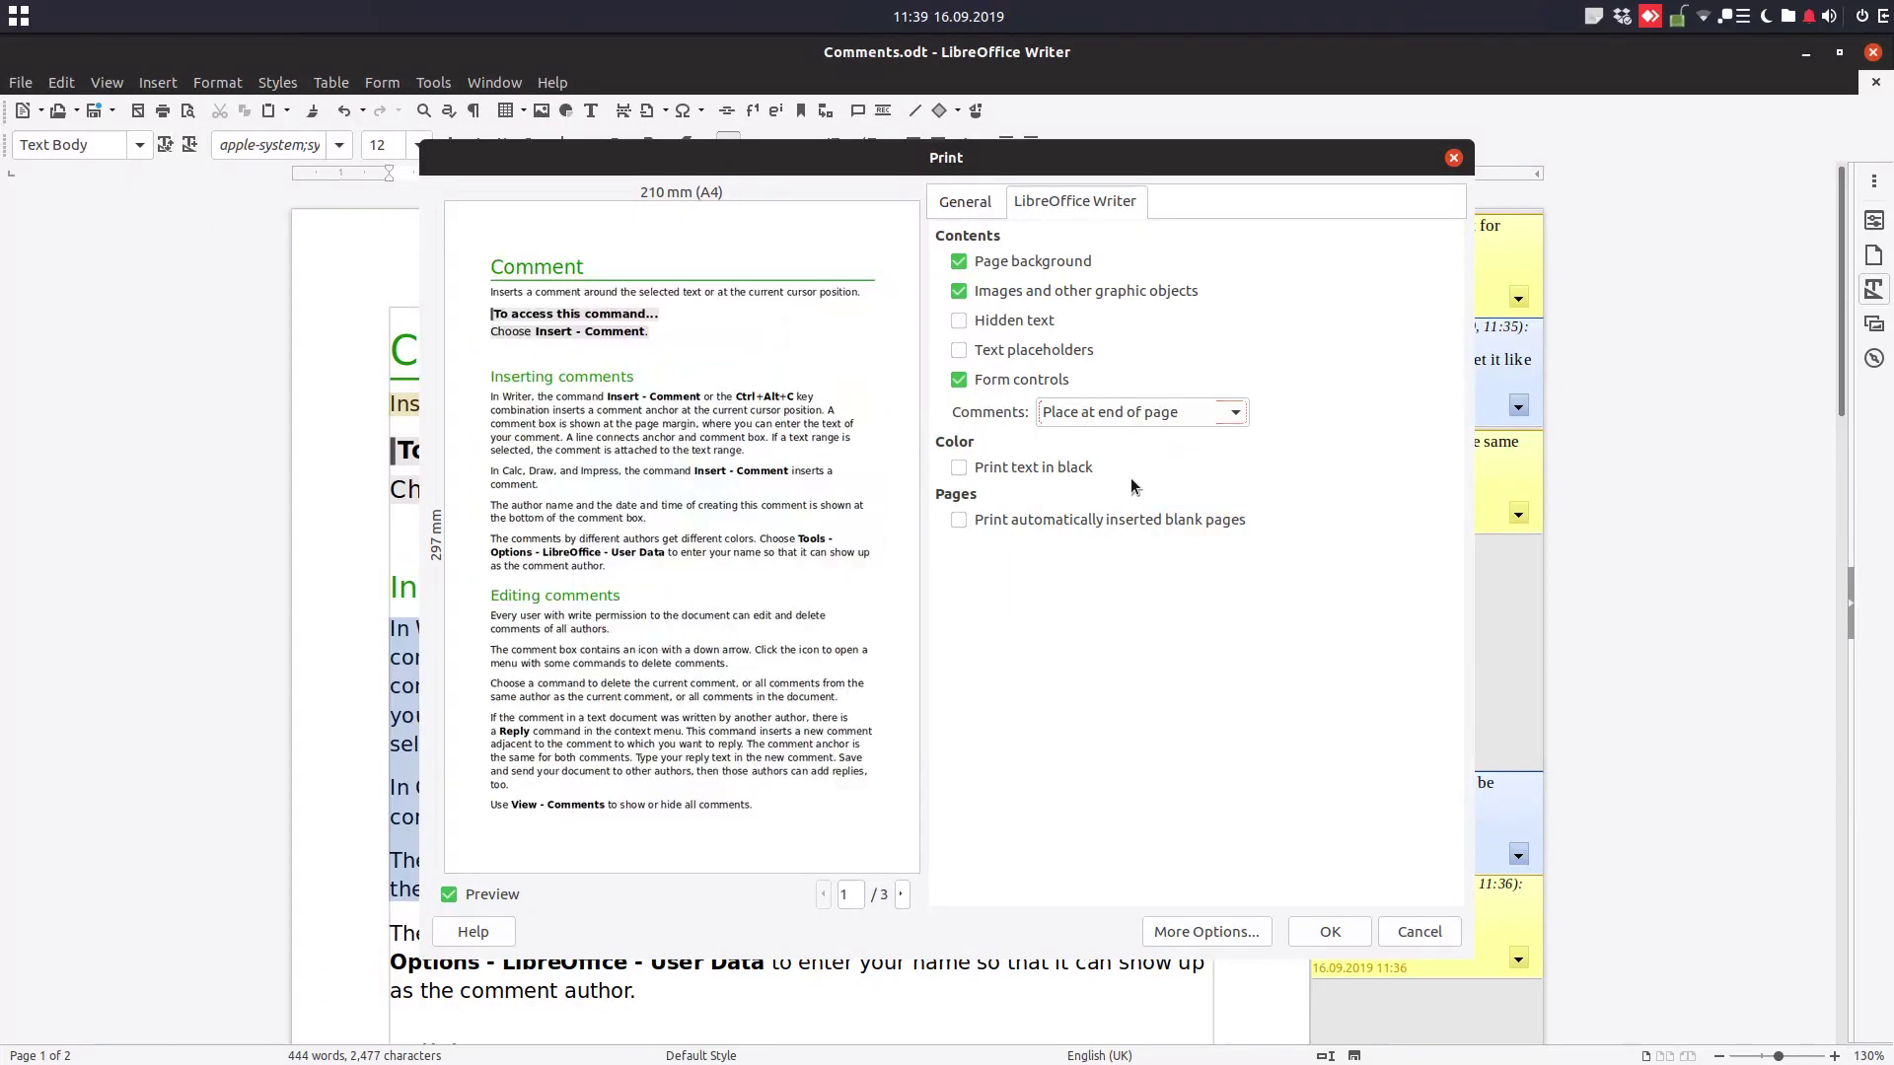
pyautogui.click(900, 893)
pyautogui.click(900, 894)
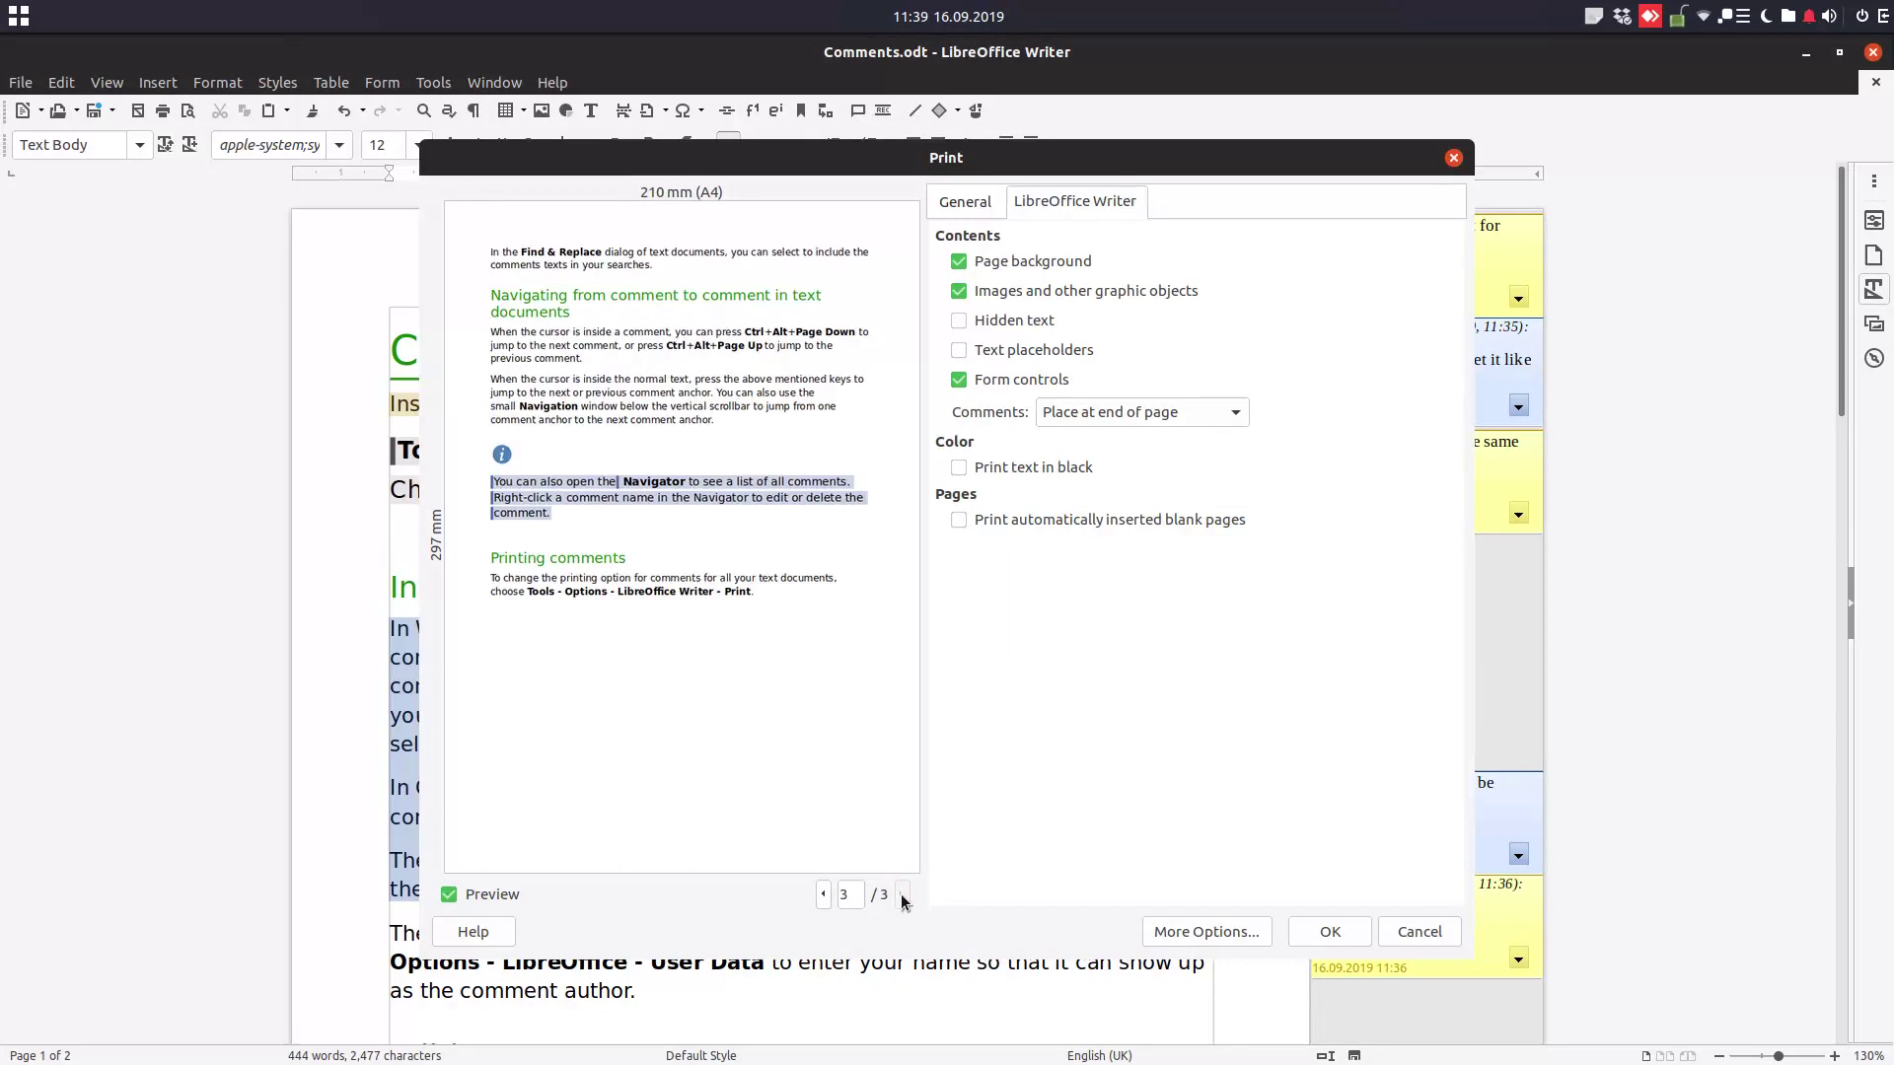
pyautogui.click(1416, 931)
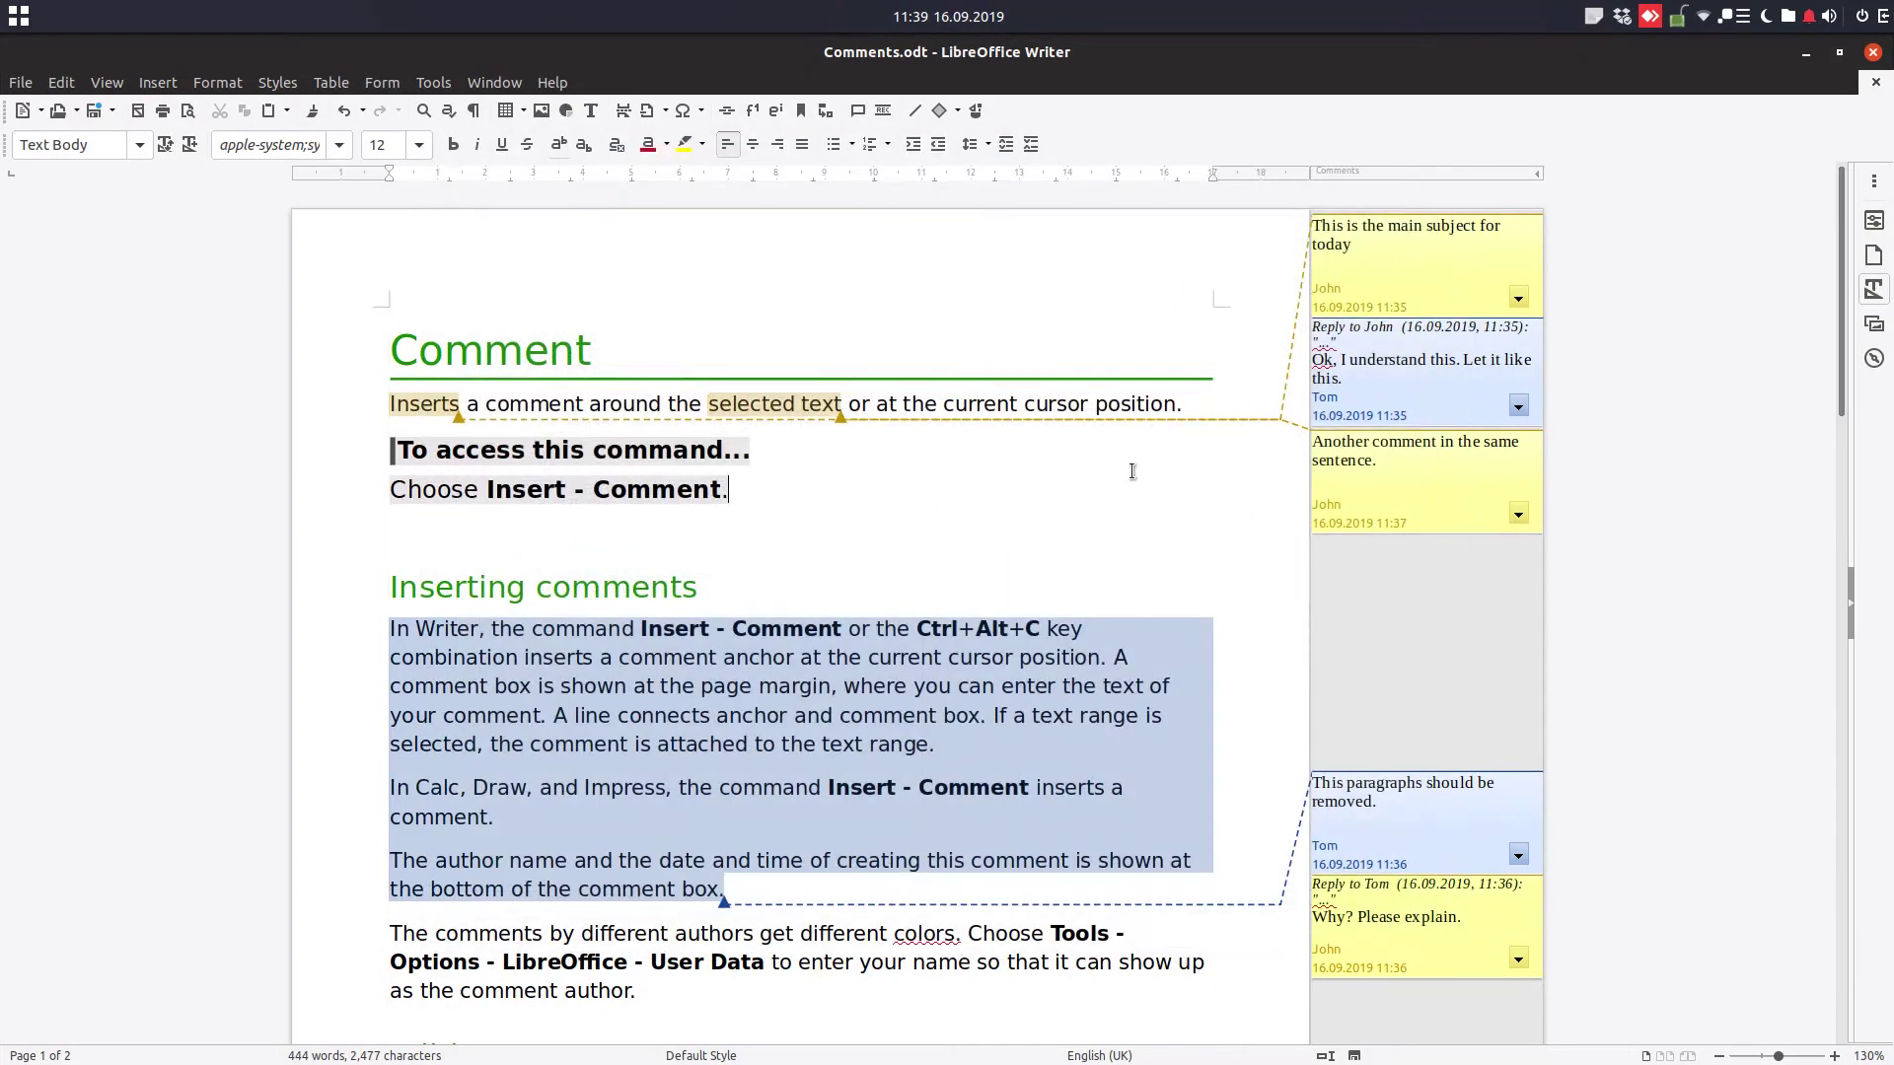
# Step: Use Format All Comments to change every comment's text size to 9 pt
pyautogui.click(1520, 406)
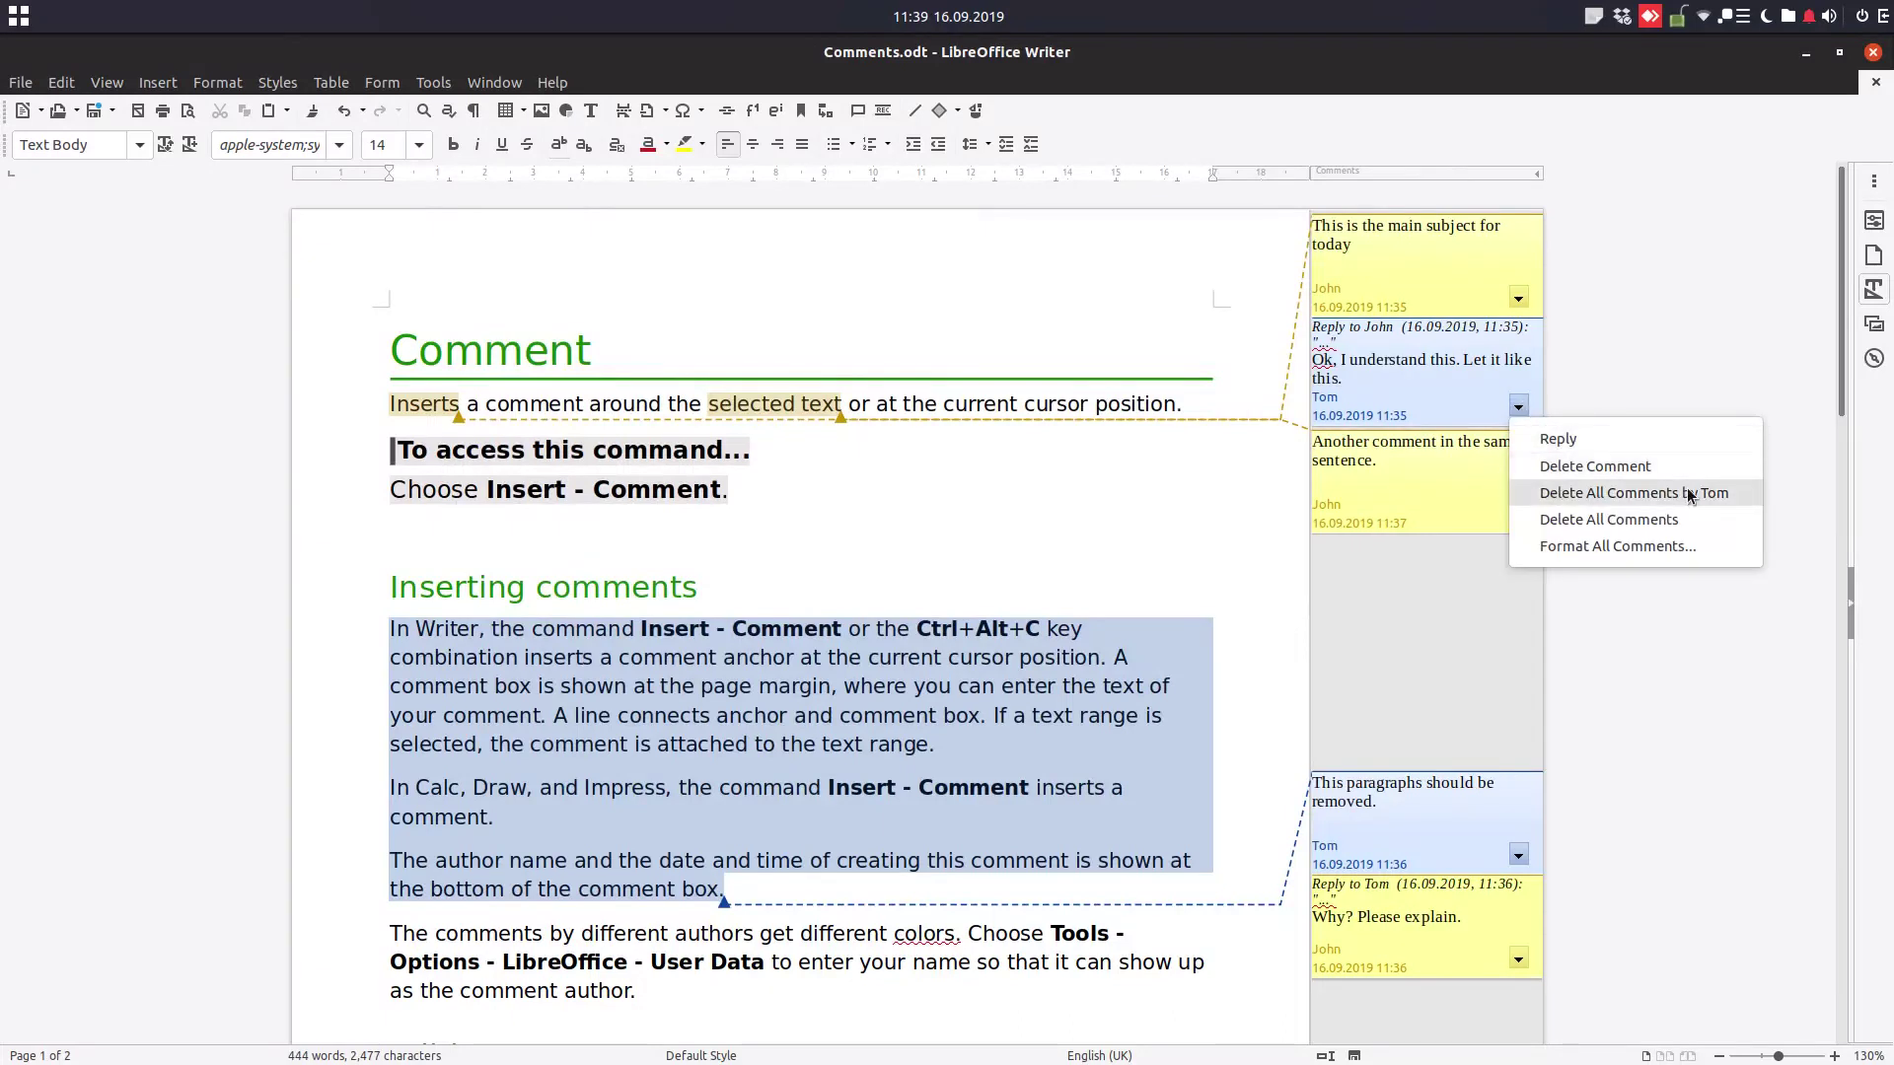
pyautogui.click(1672, 545)
pyautogui.click(1211, 509)
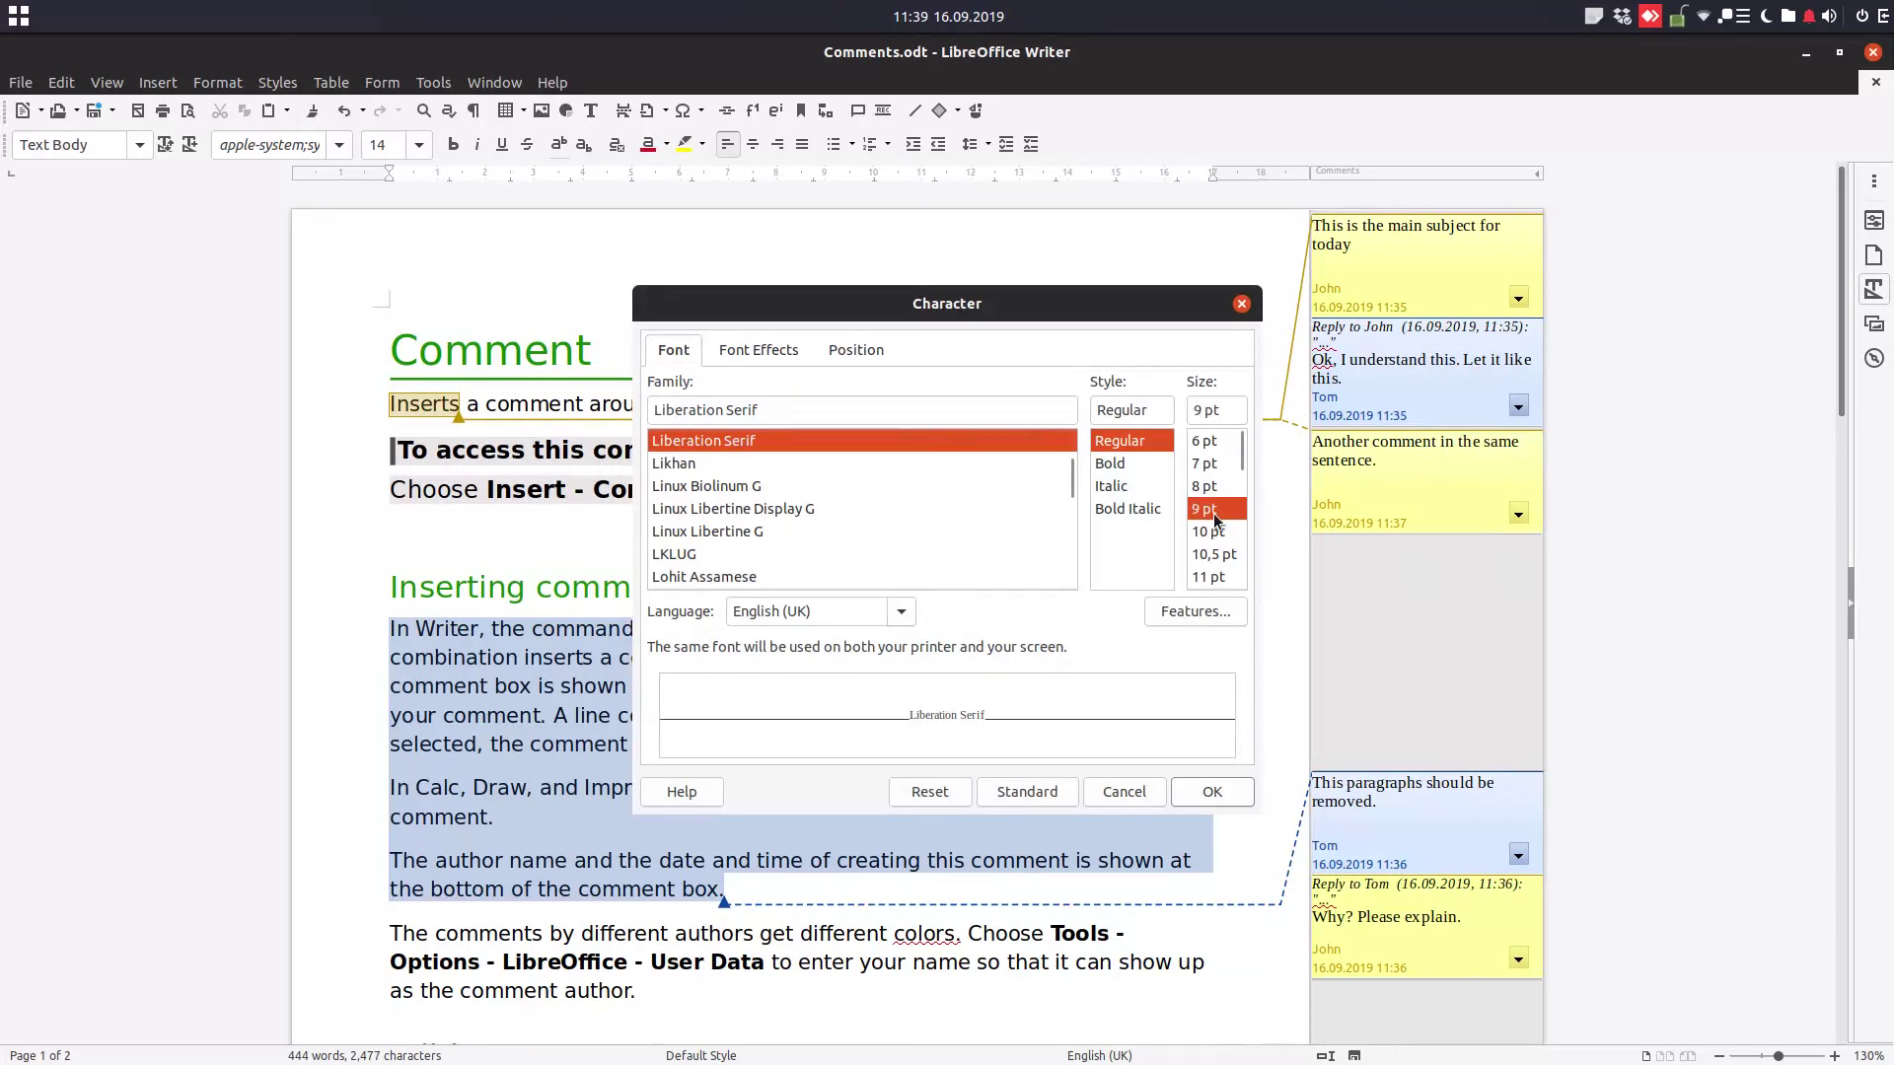
pyautogui.click(1204, 790)
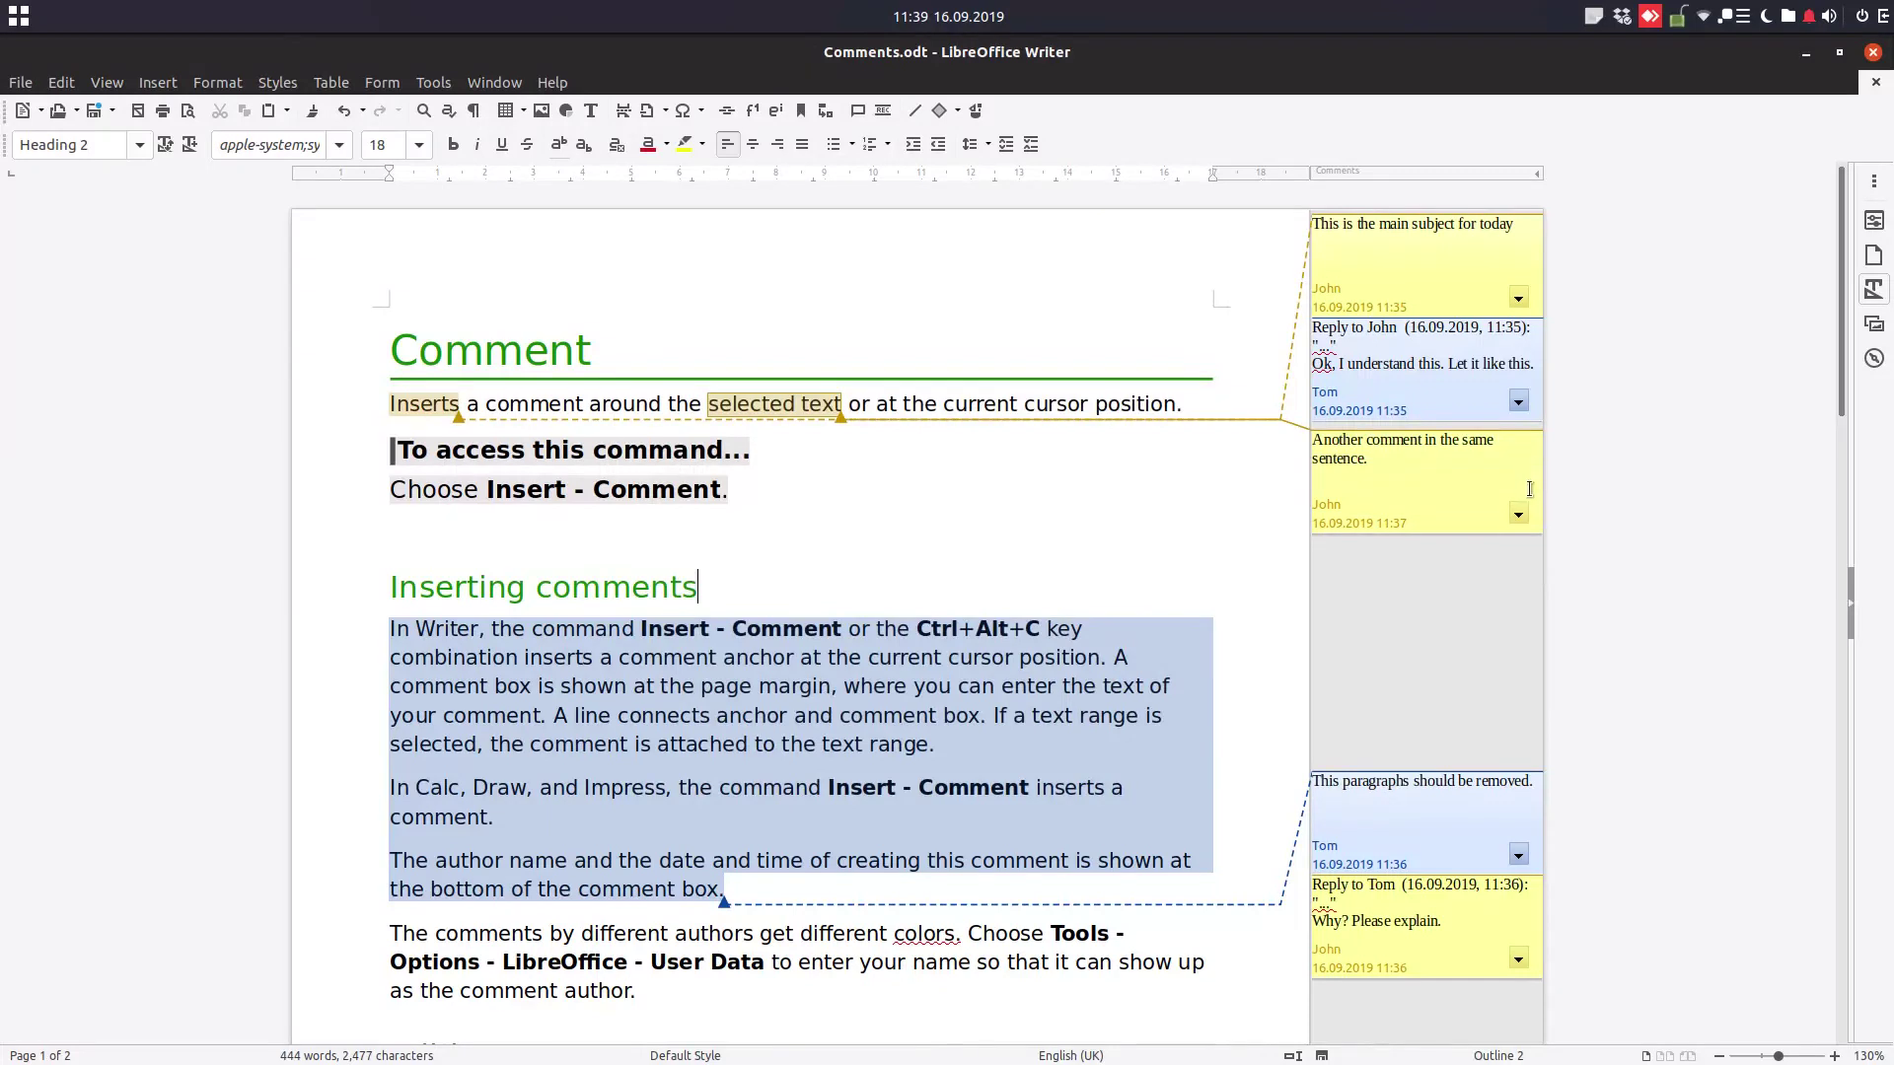
pyautogui.click(1518, 401)
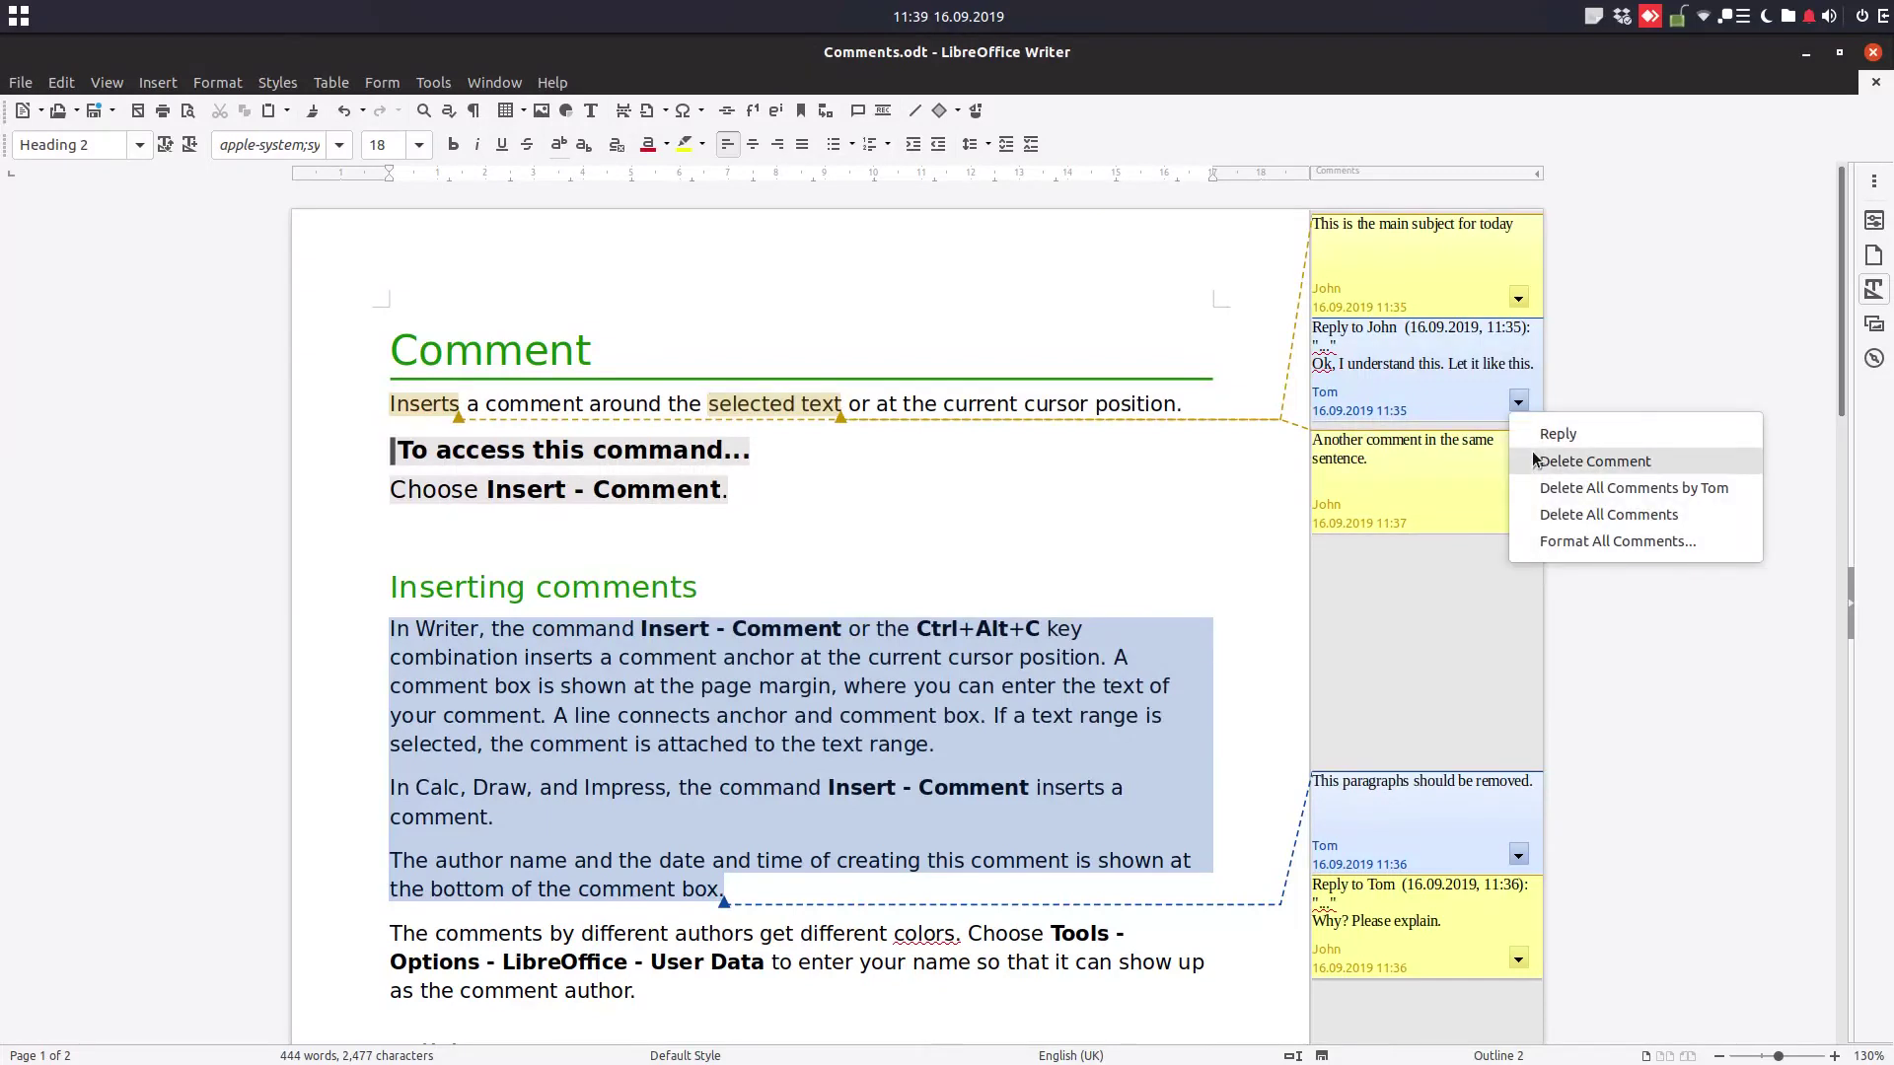
# Step: Delete the 'This is the main subject for today' comment
pyautogui.click(1413, 373)
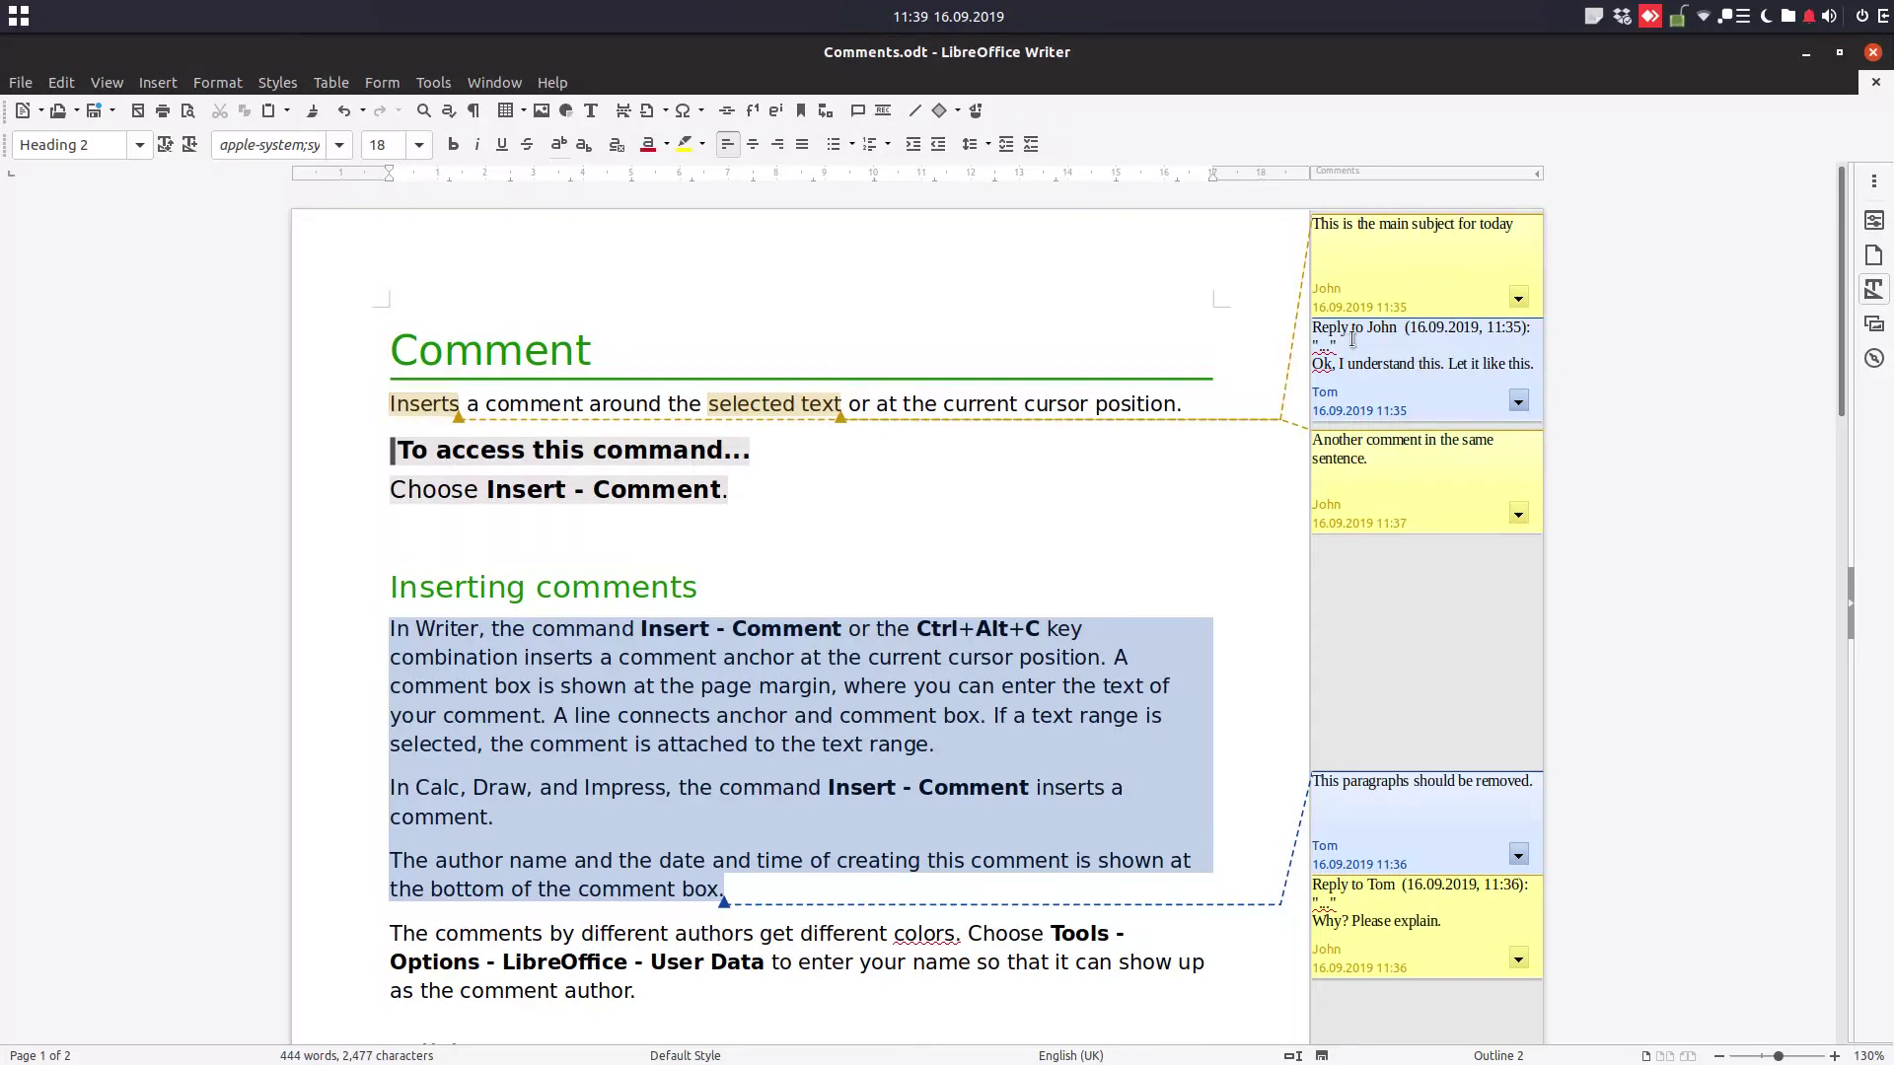
pyautogui.click(1518, 299)
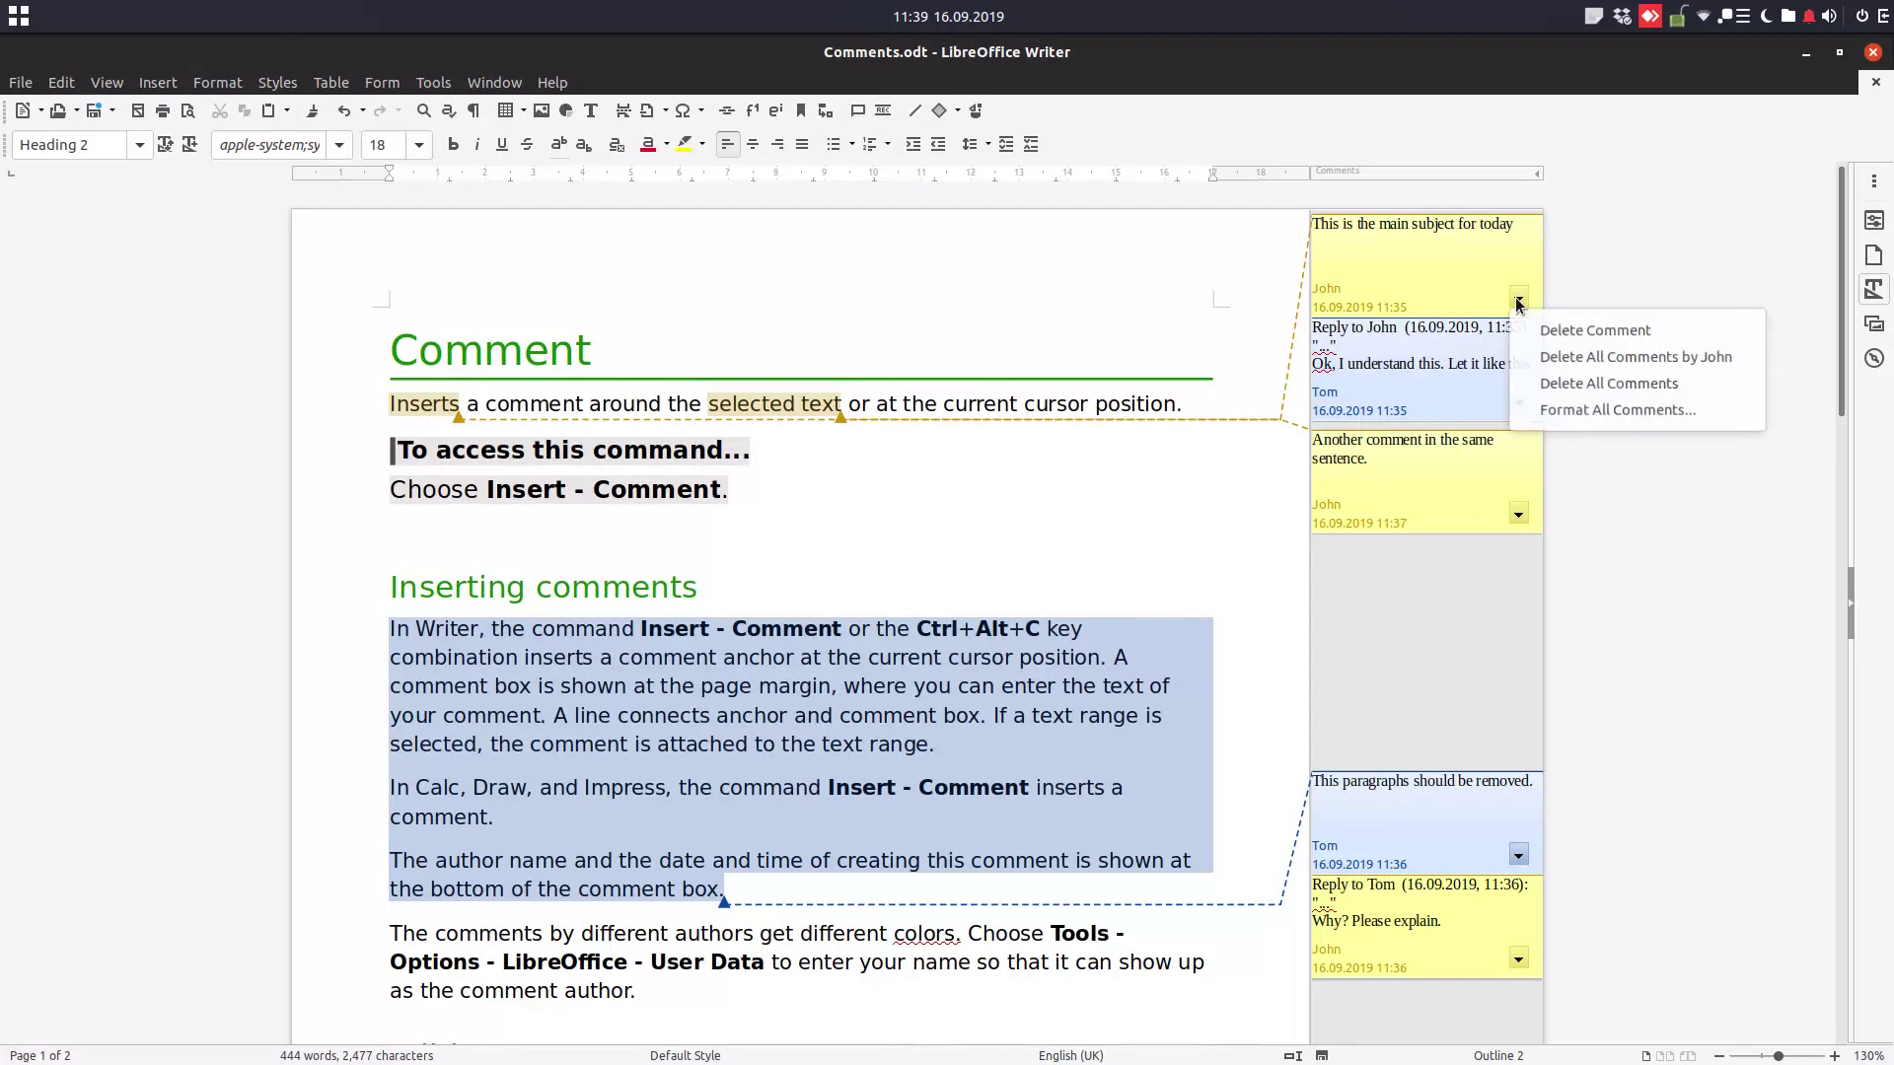
pyautogui.click(1541, 329)
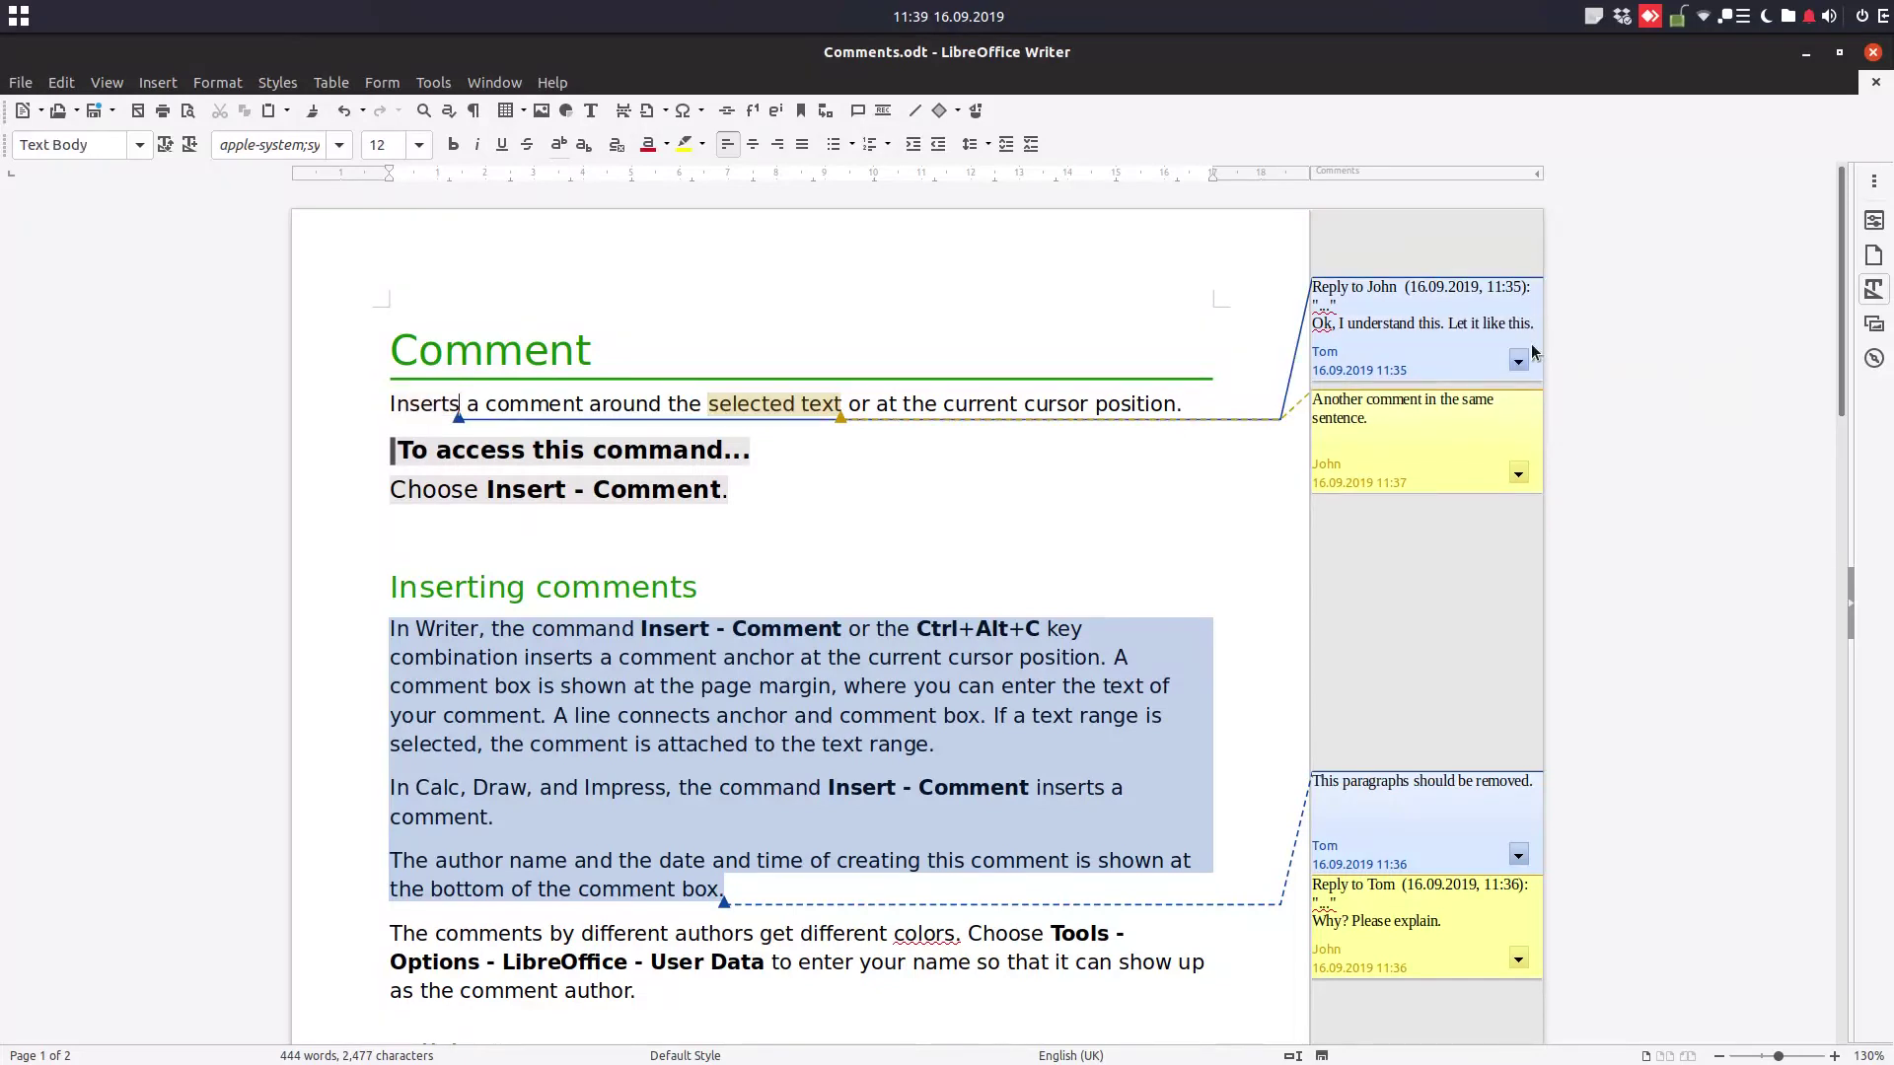
# Step: Add and remove an empty reply, then delete the 'Ok, I understand this' reply
pyautogui.click(1522, 361)
pyautogui.click(1533, 394)
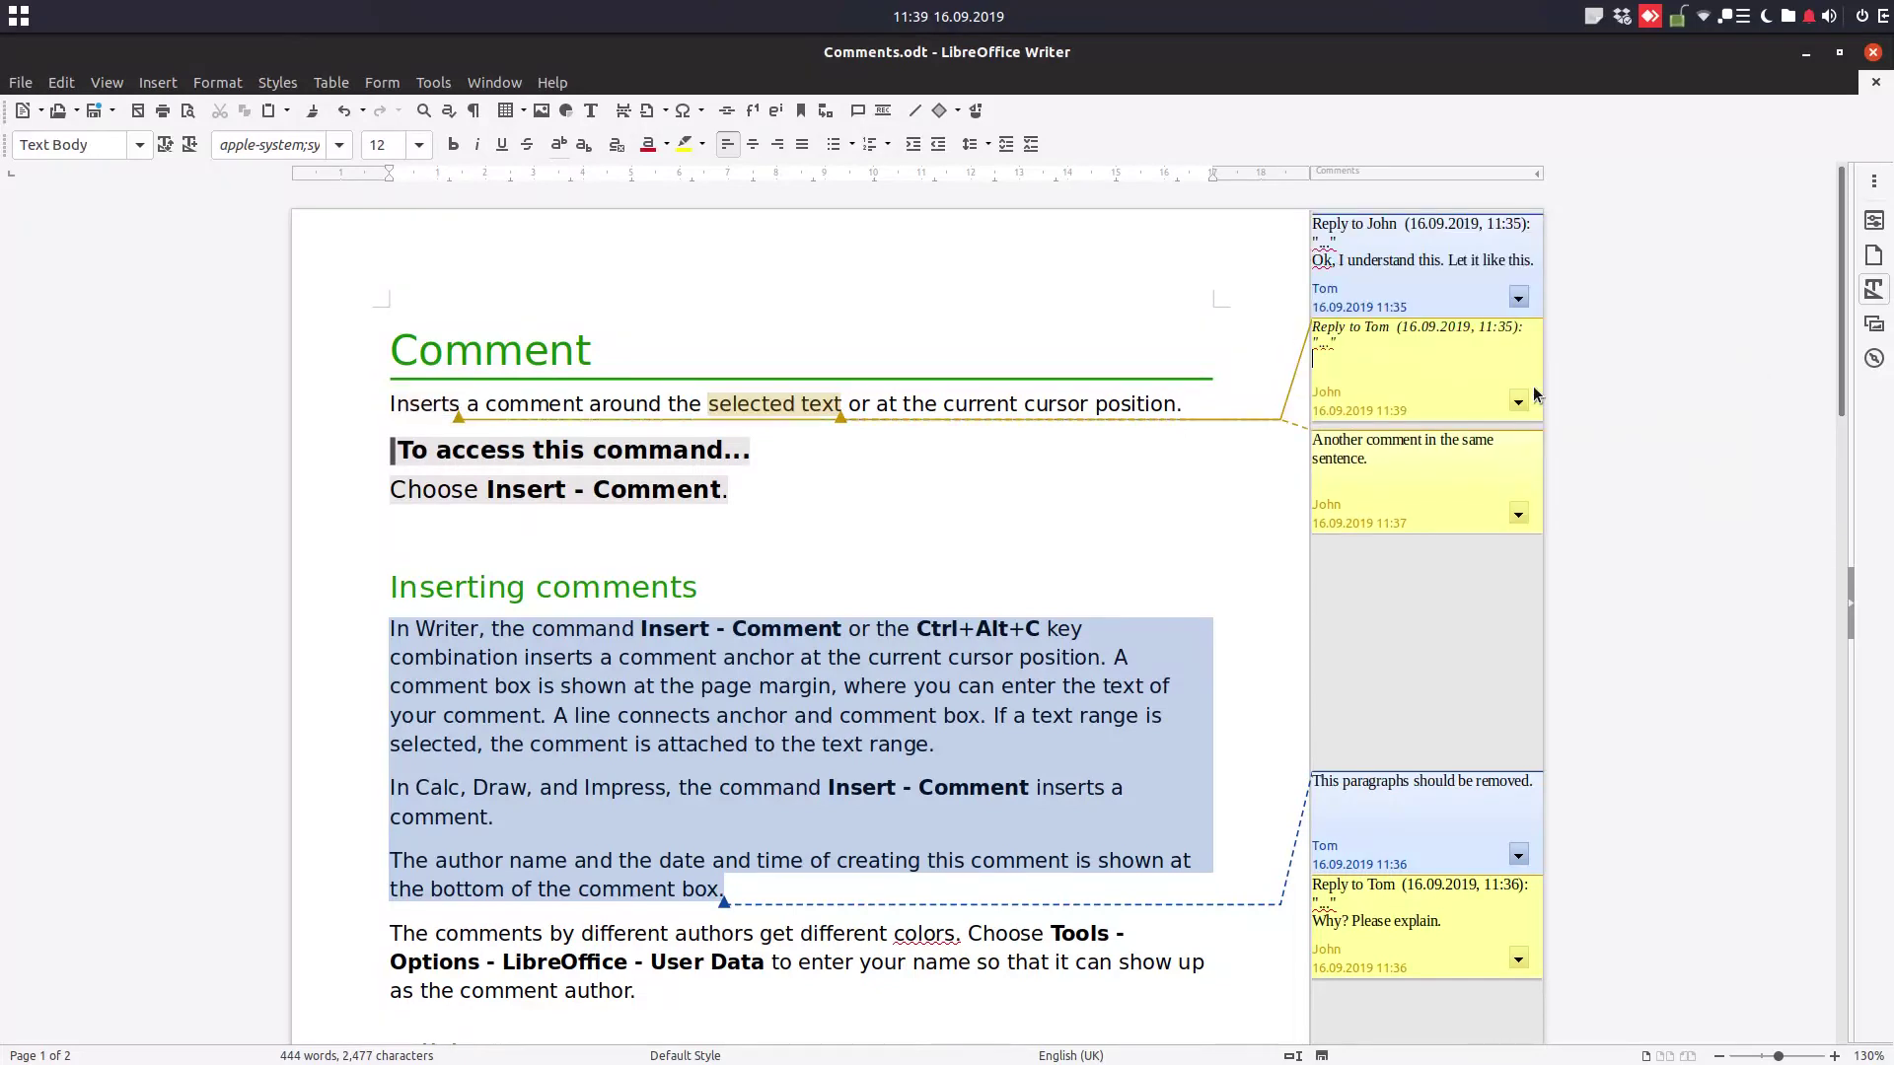
pyautogui.click(1519, 403)
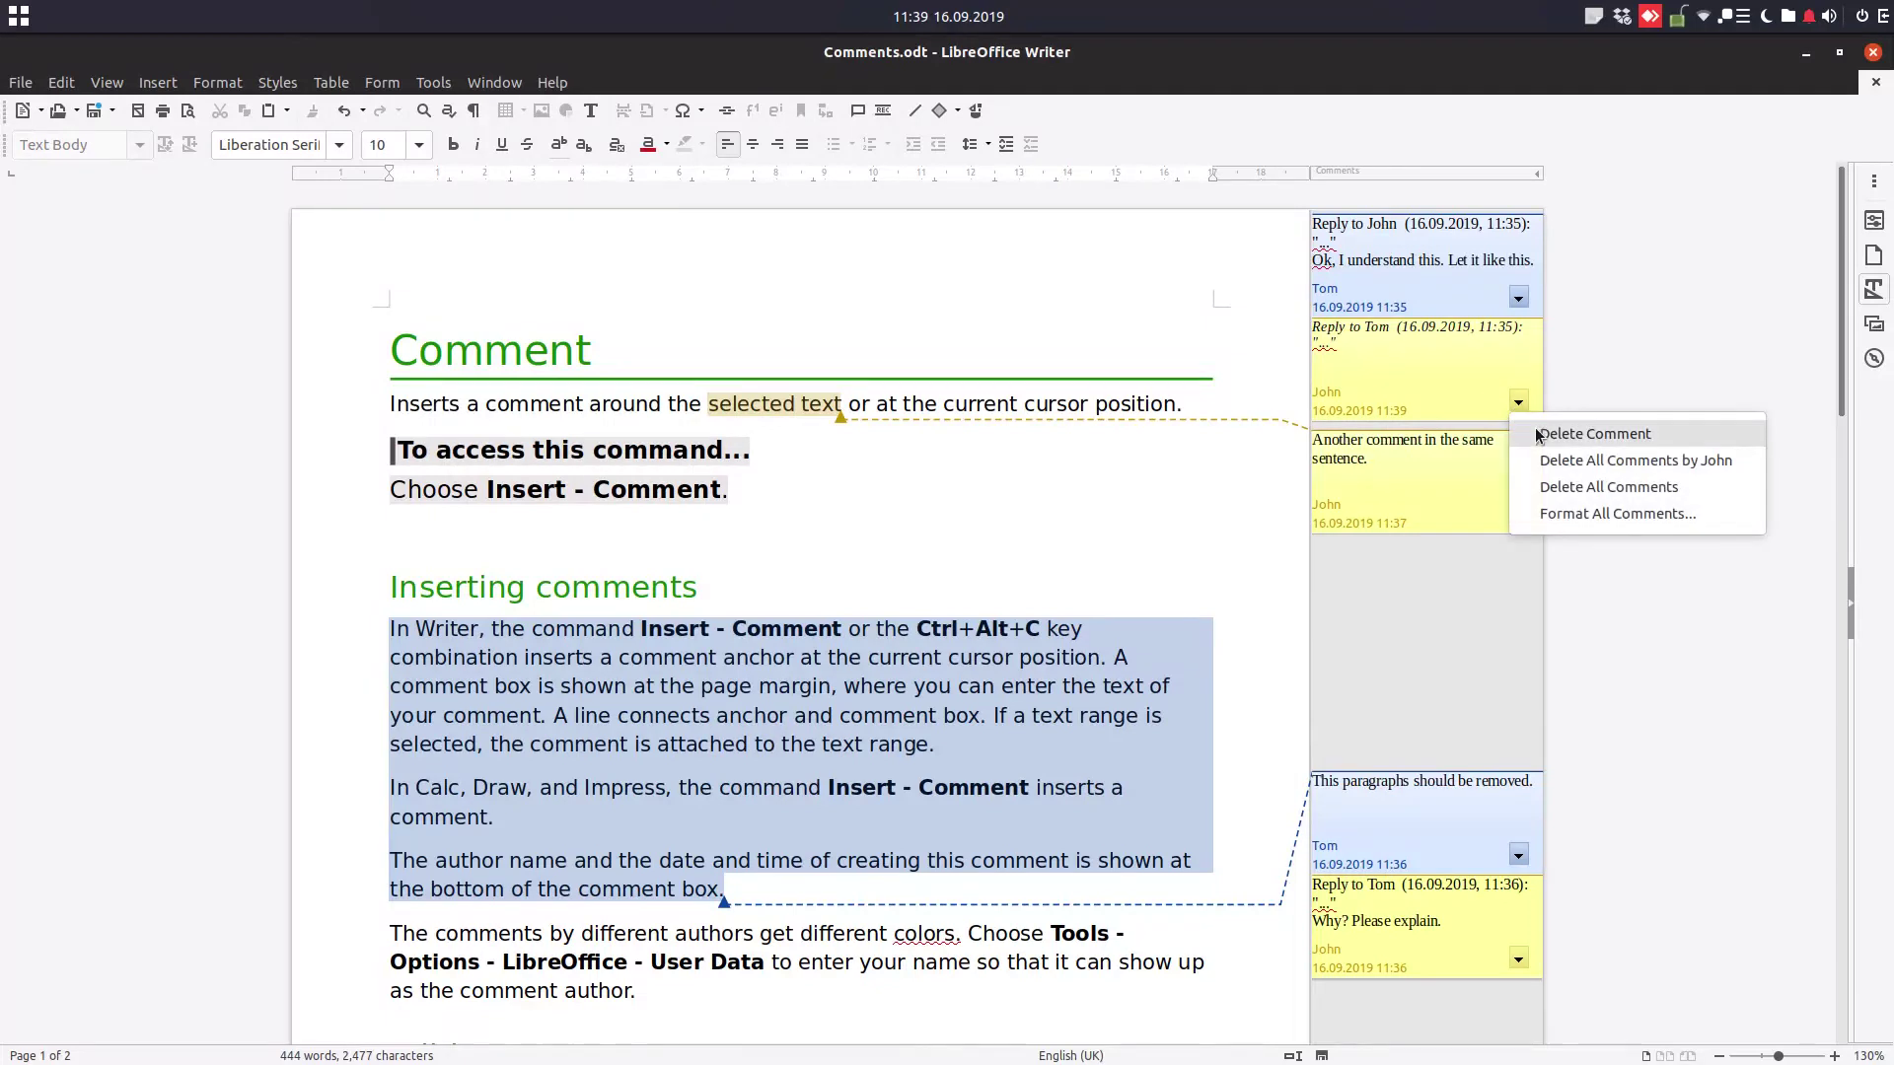
pyautogui.click(1535, 432)
pyautogui.click(1519, 361)
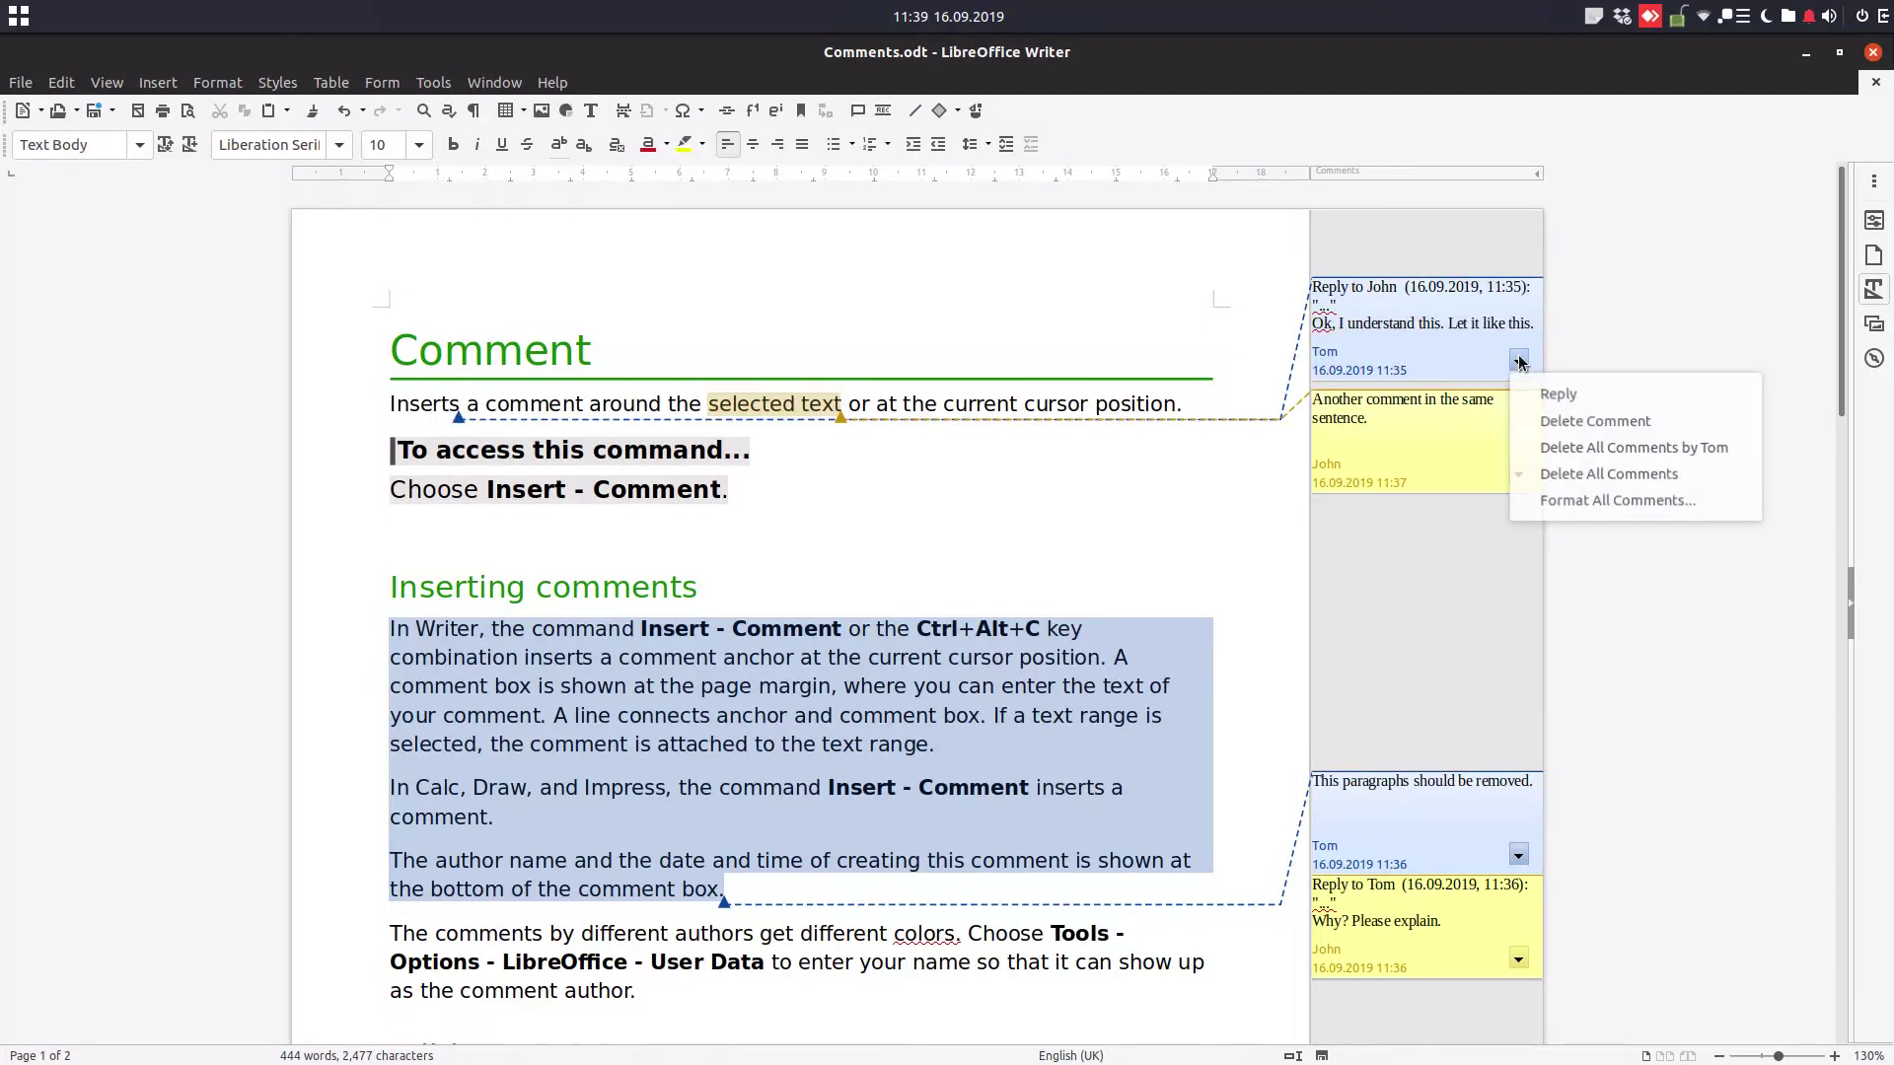
pyautogui.click(1531, 420)
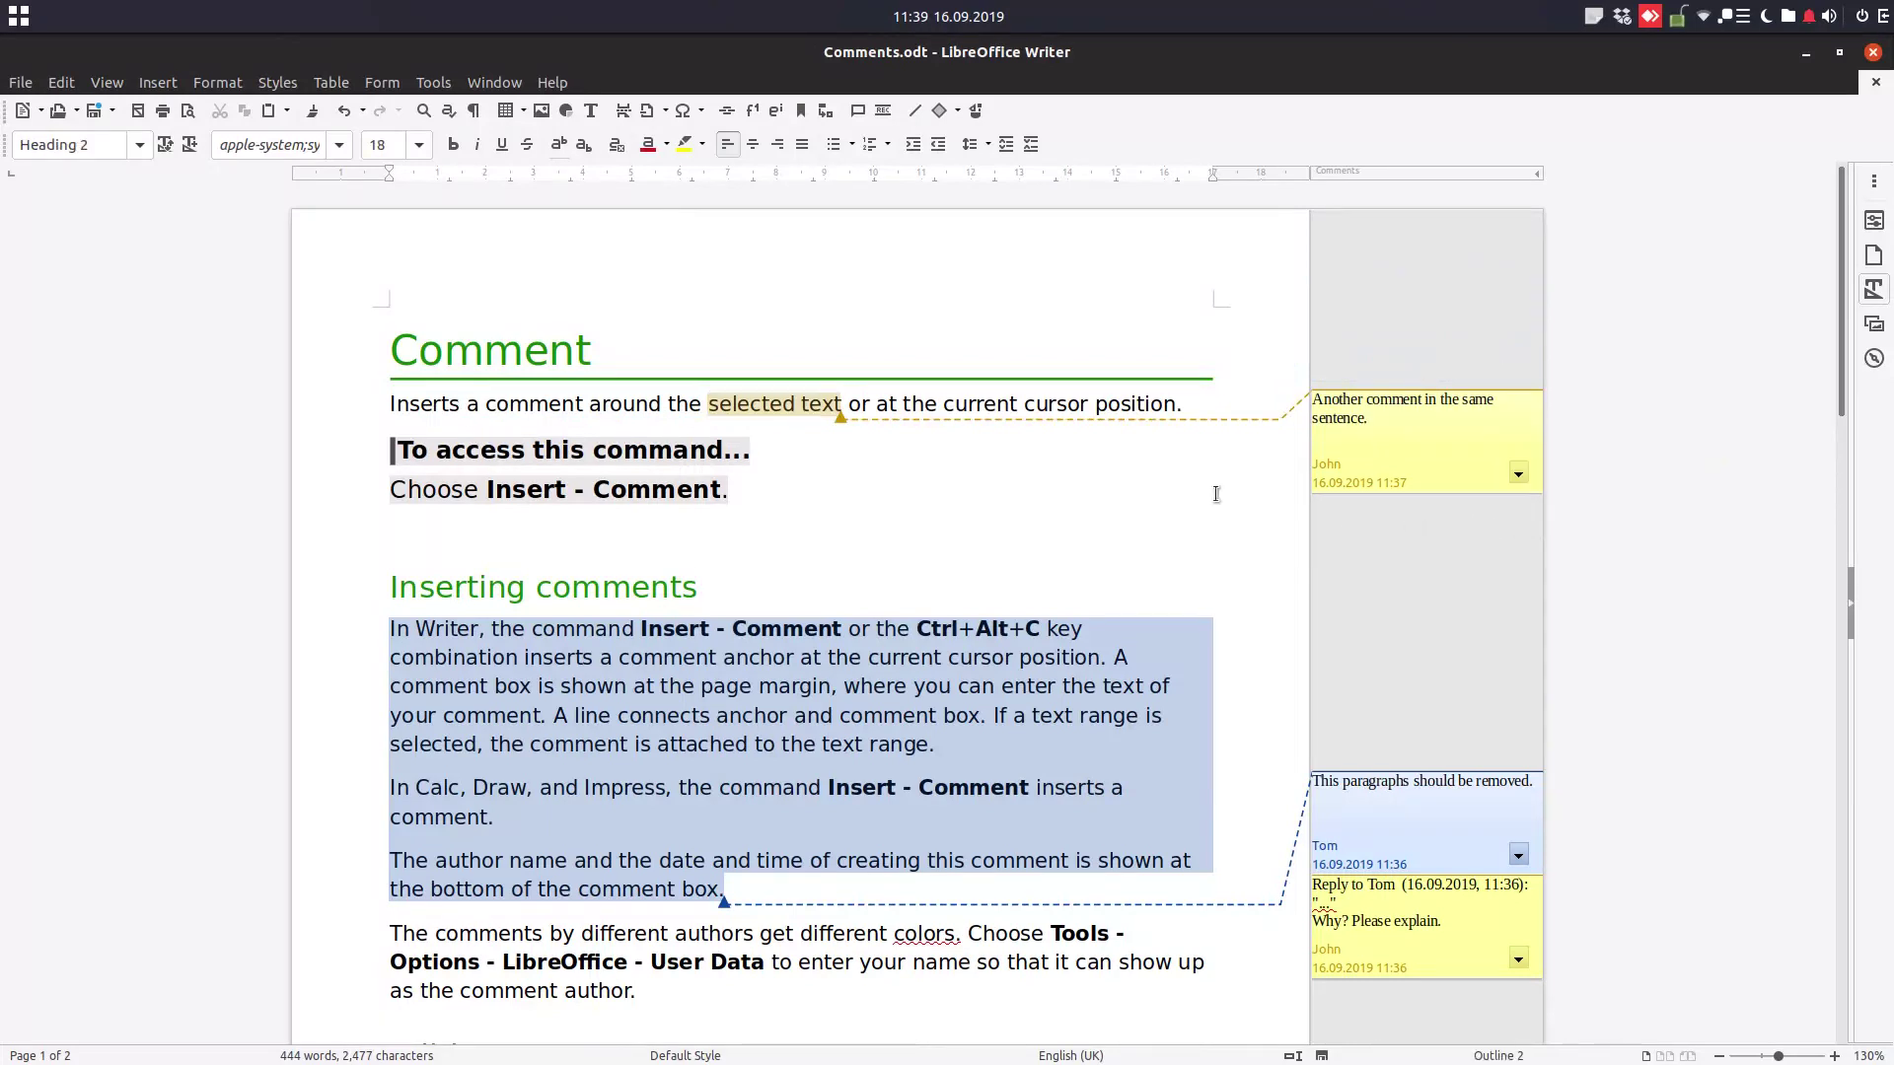
pyautogui.click(870, 473)
pyautogui.scroll(-3, 873, 483)
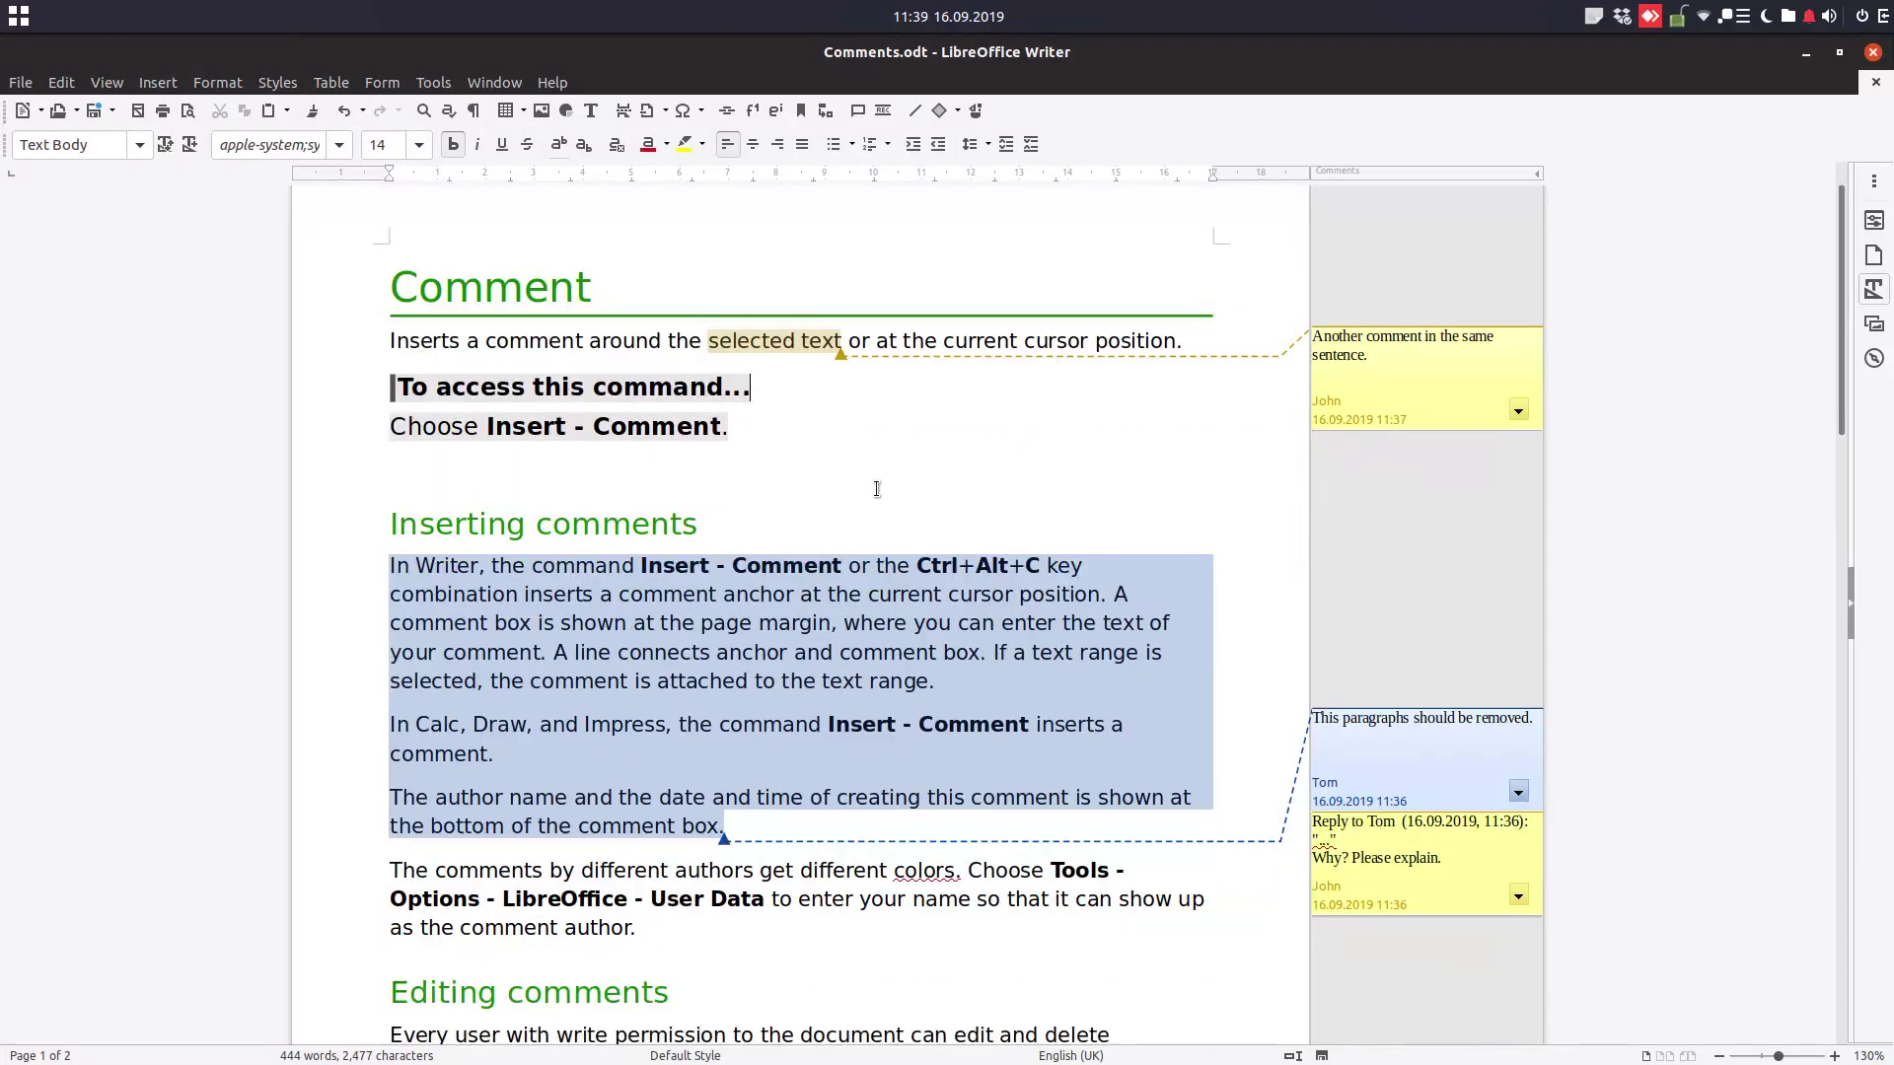
pyautogui.scroll(-1, 797, 508)
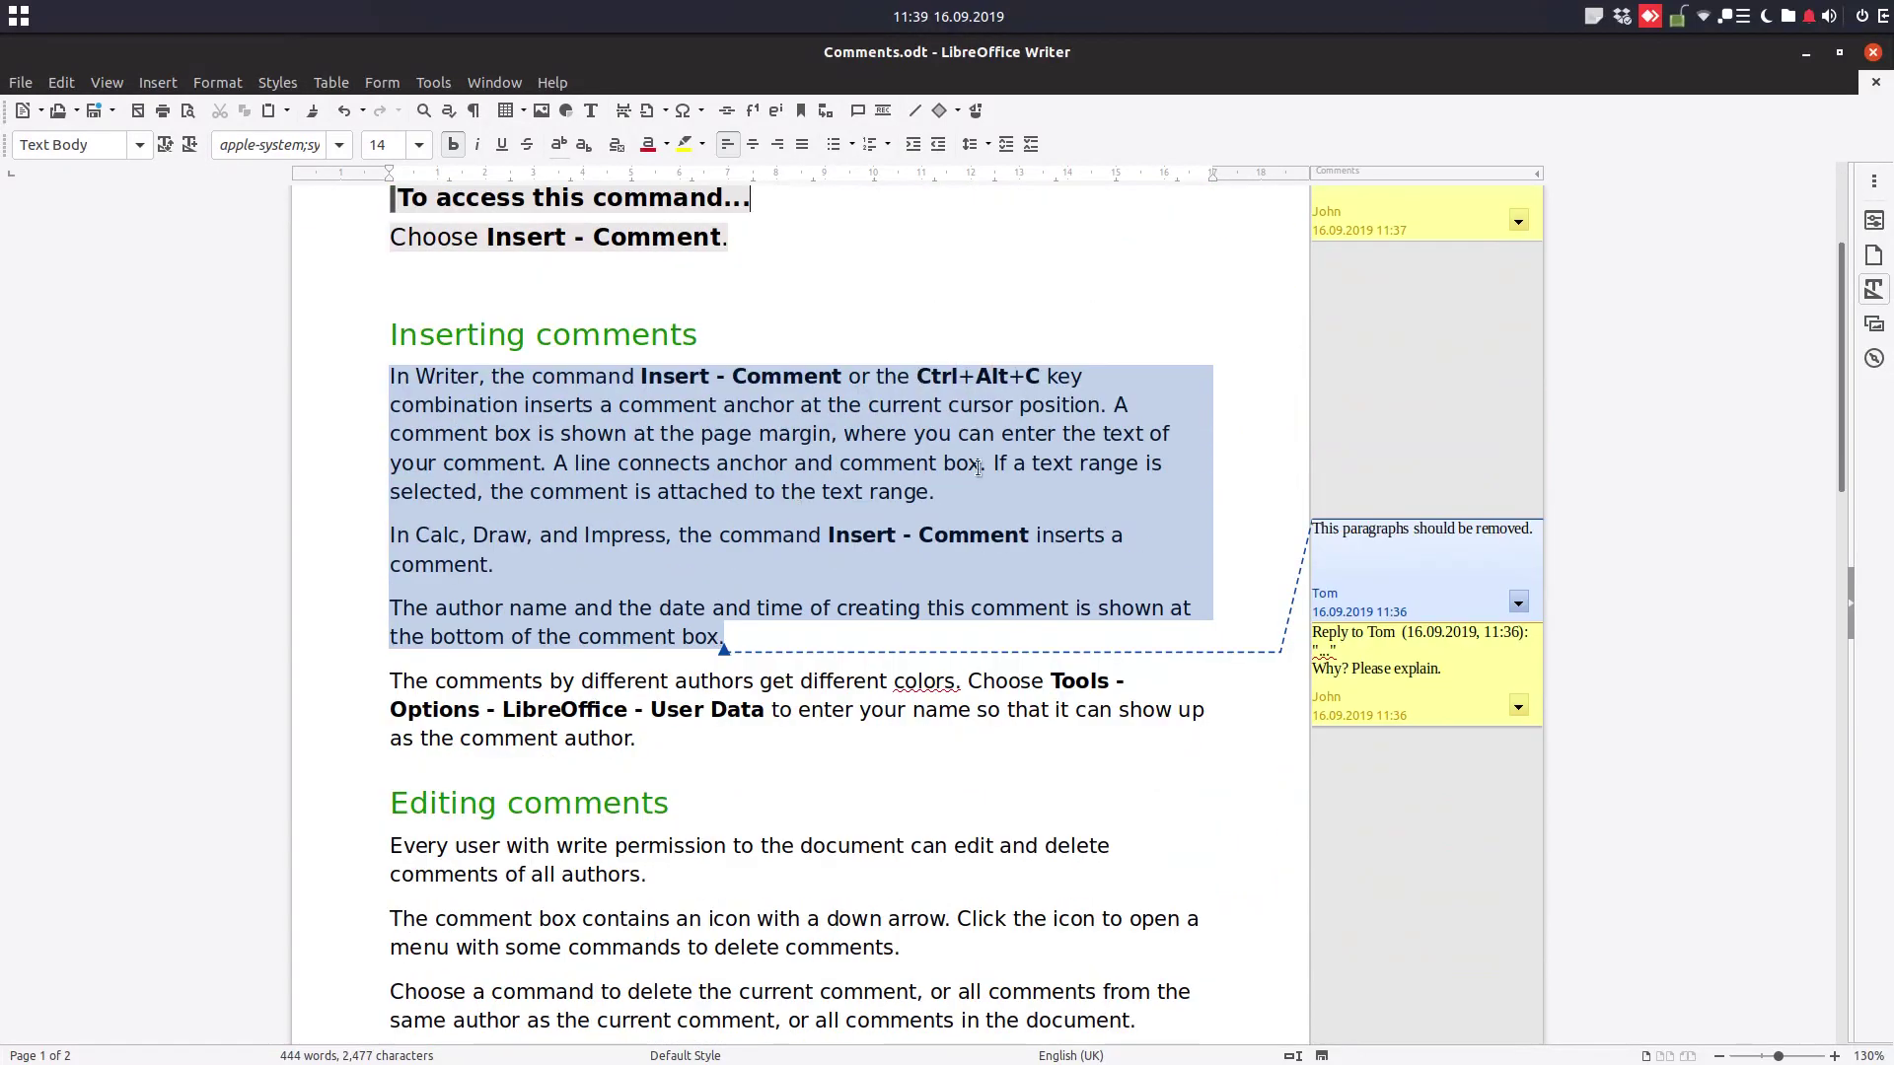
pyautogui.scroll(-3, 977, 470)
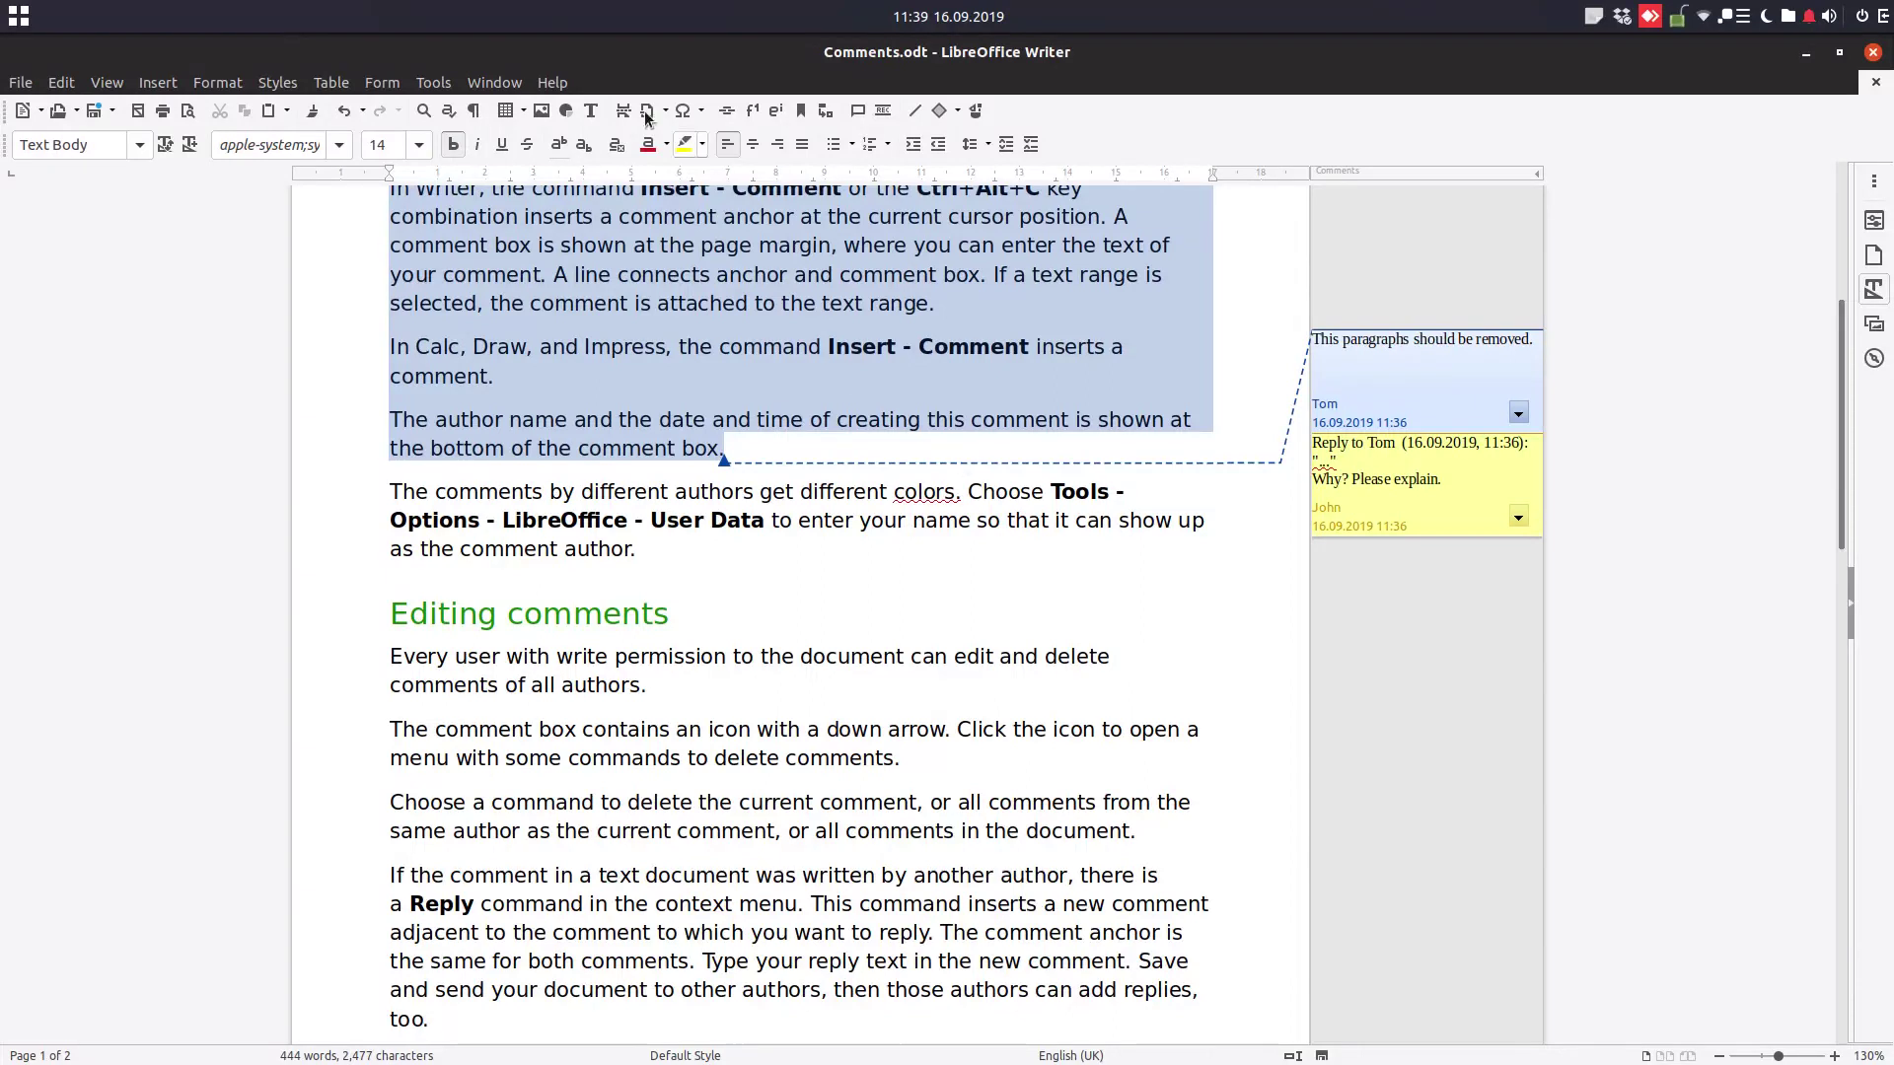
pyautogui.click(439, 83)
pyautogui.click(568, 654)
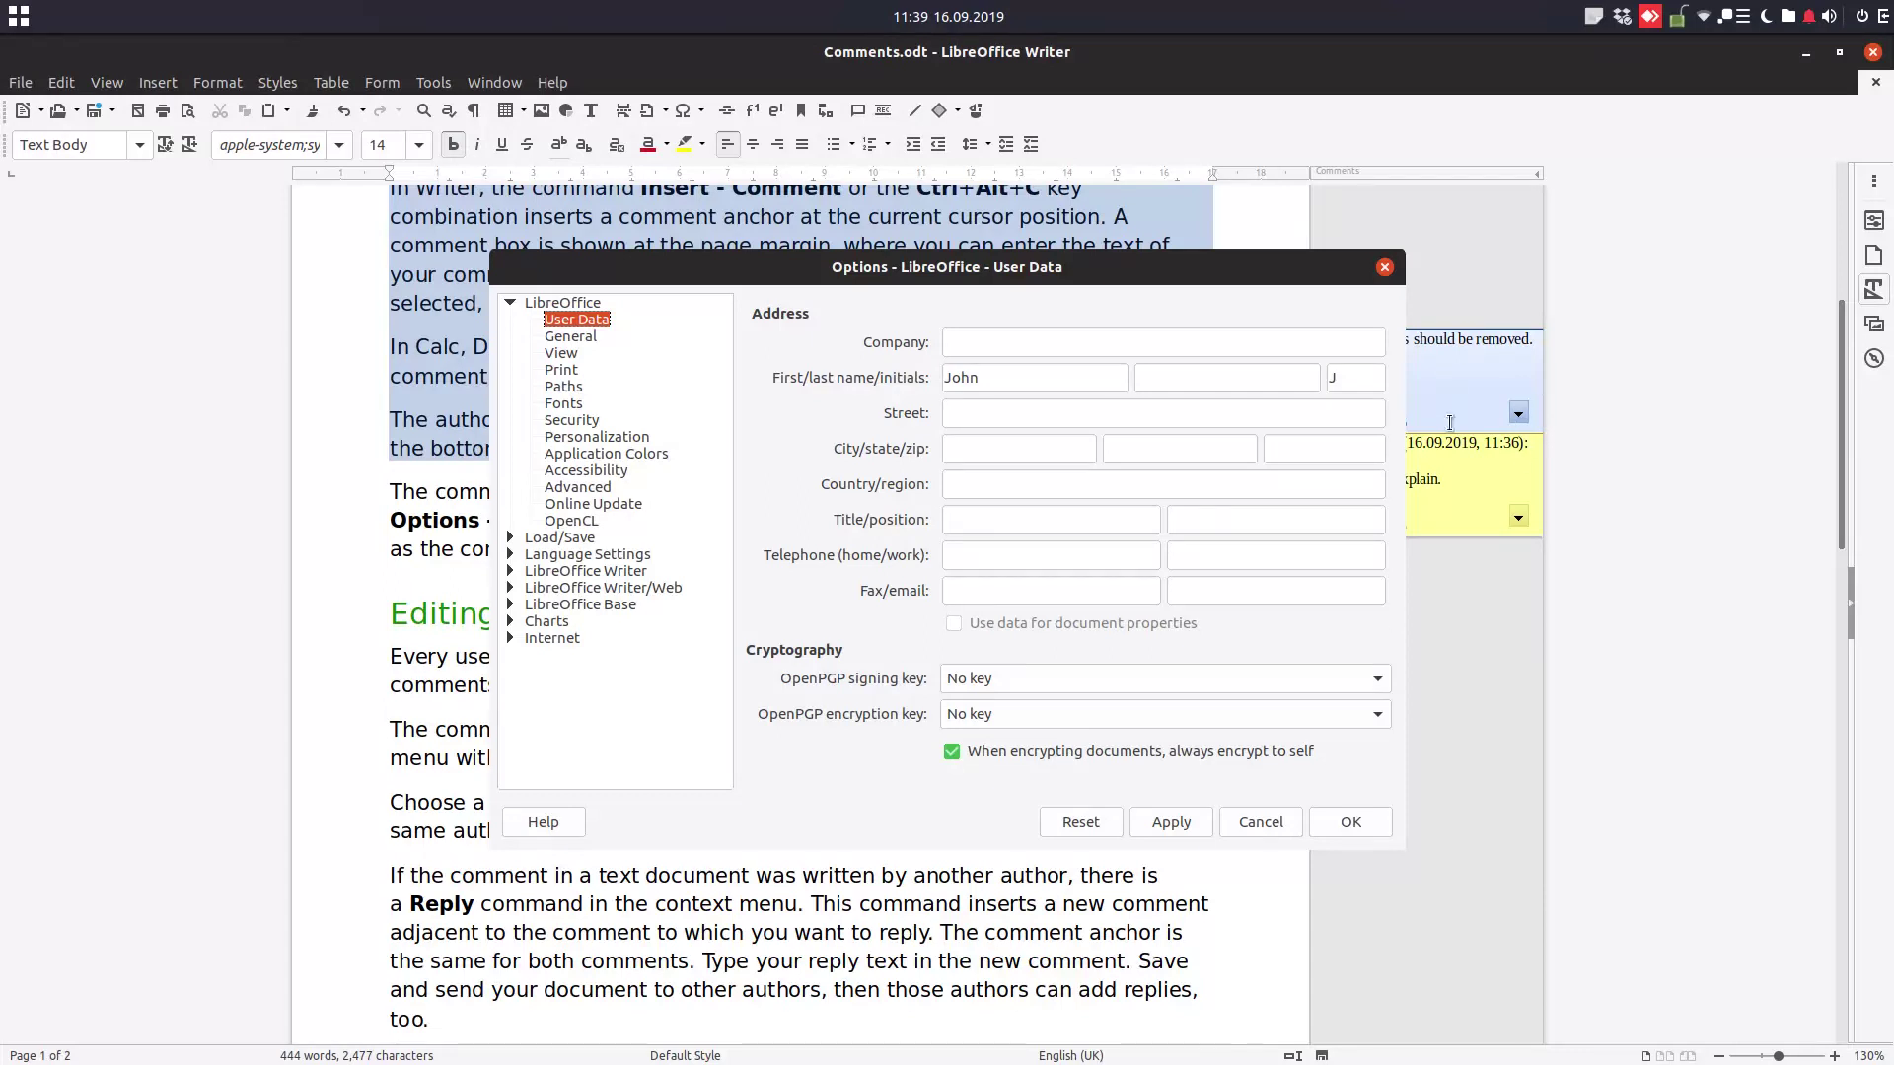
pyautogui.click(1350, 823)
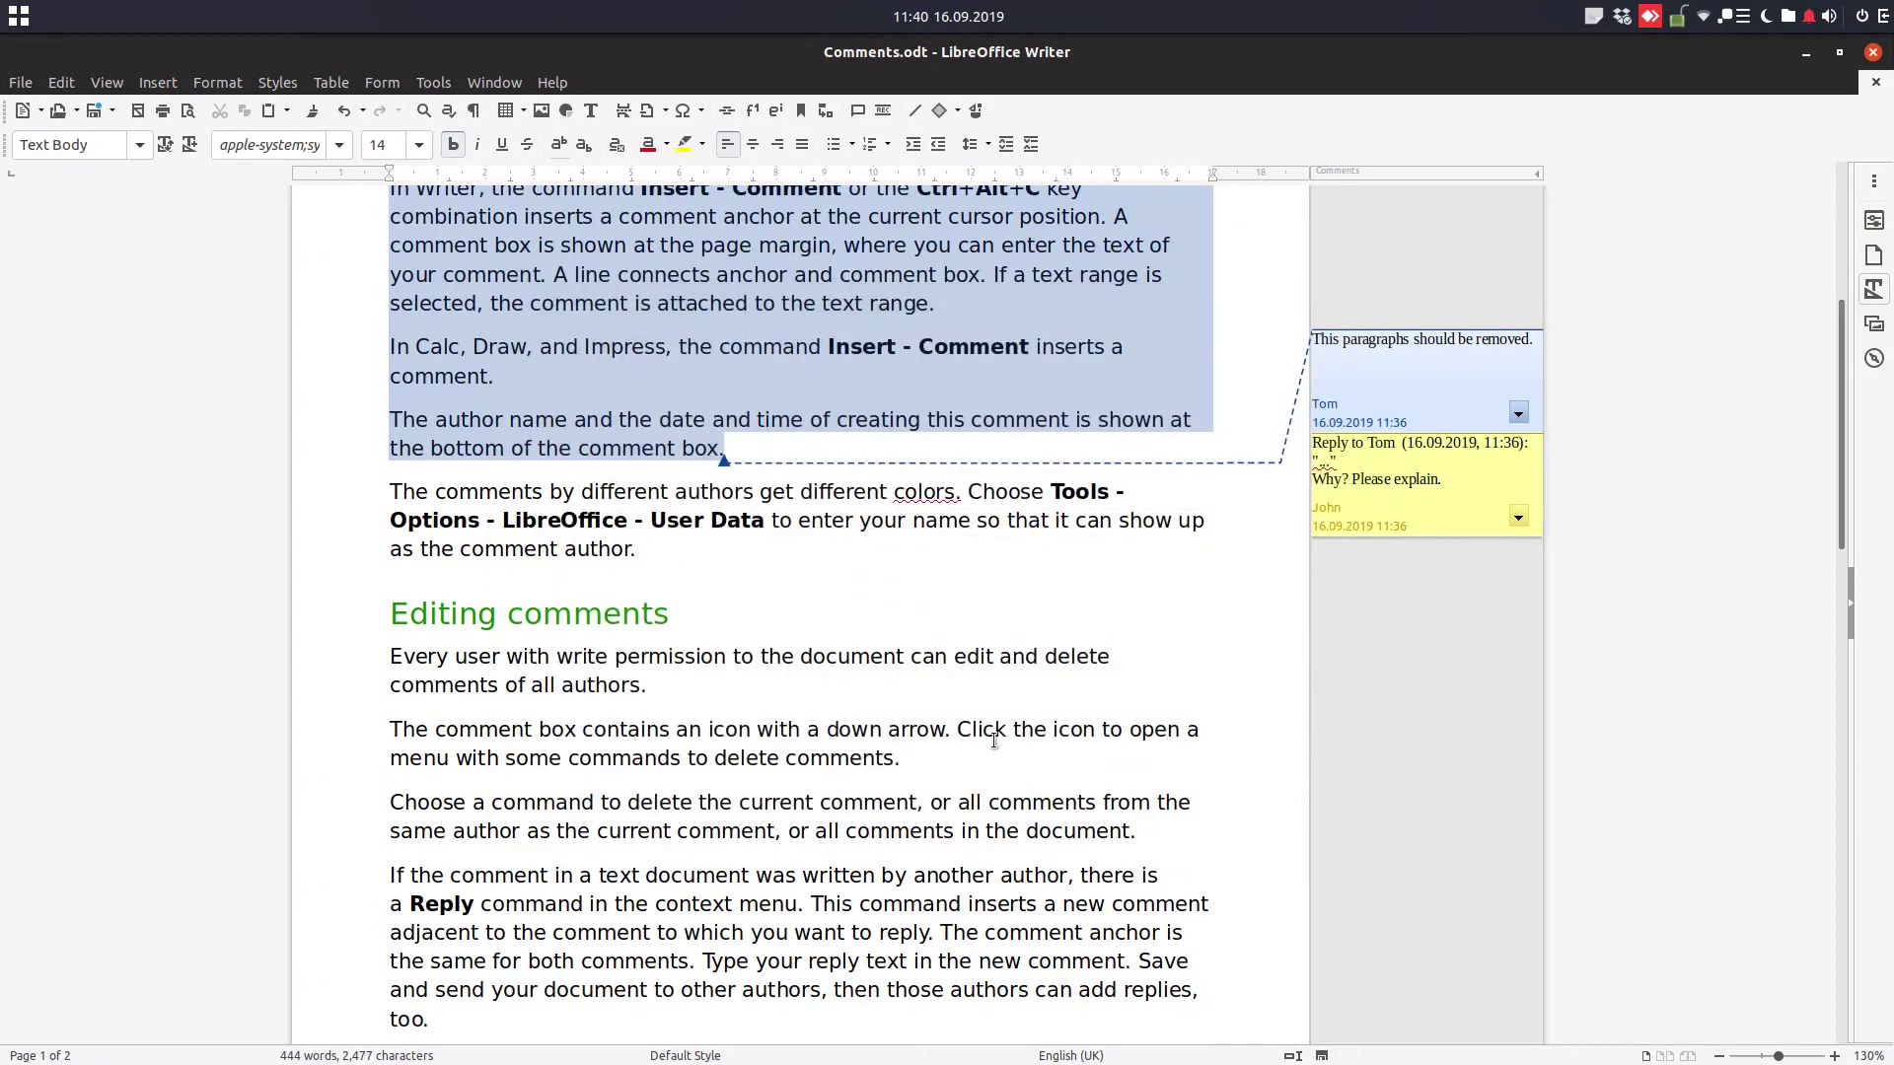
pyautogui.scroll(-3, 994, 740)
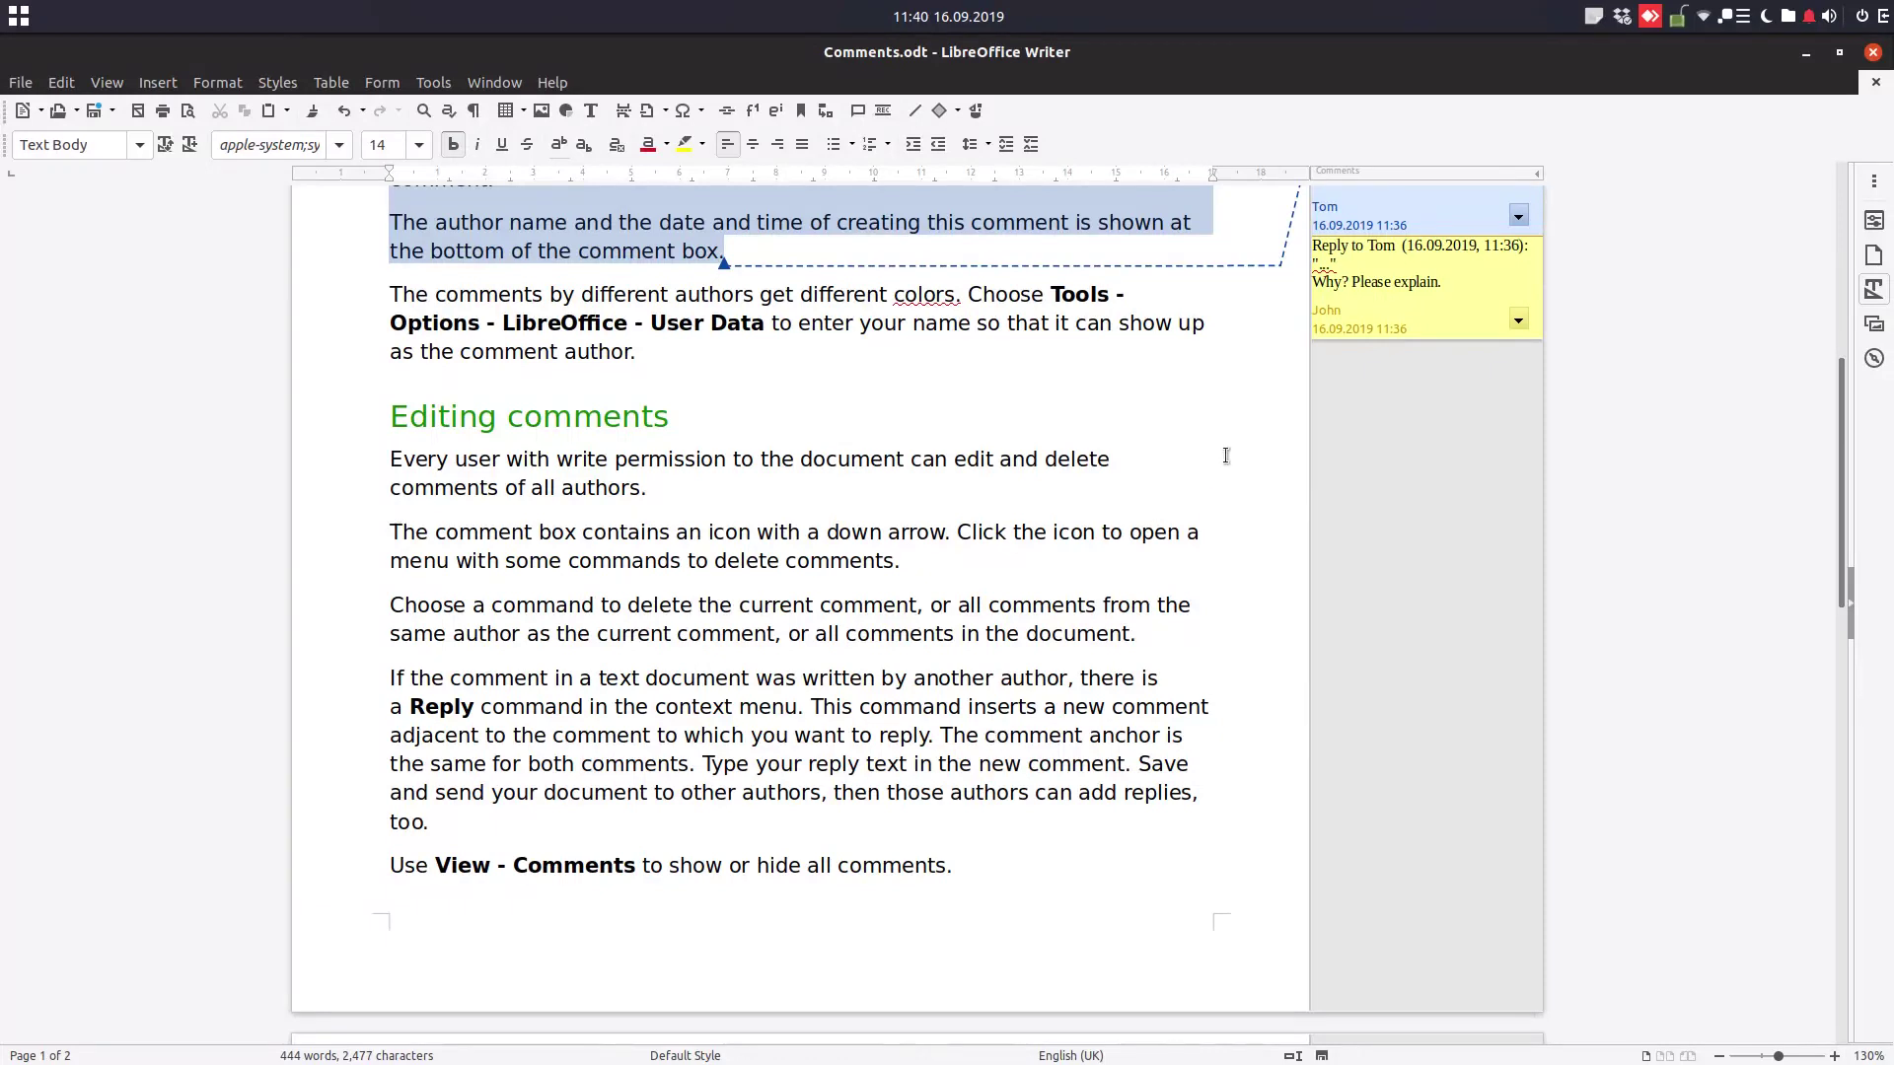
# Step: From the 'Another comment' note, move between comments with Ctrl+Alt+Page Down and Page Up
pyautogui.scroll(3, 1357, 458)
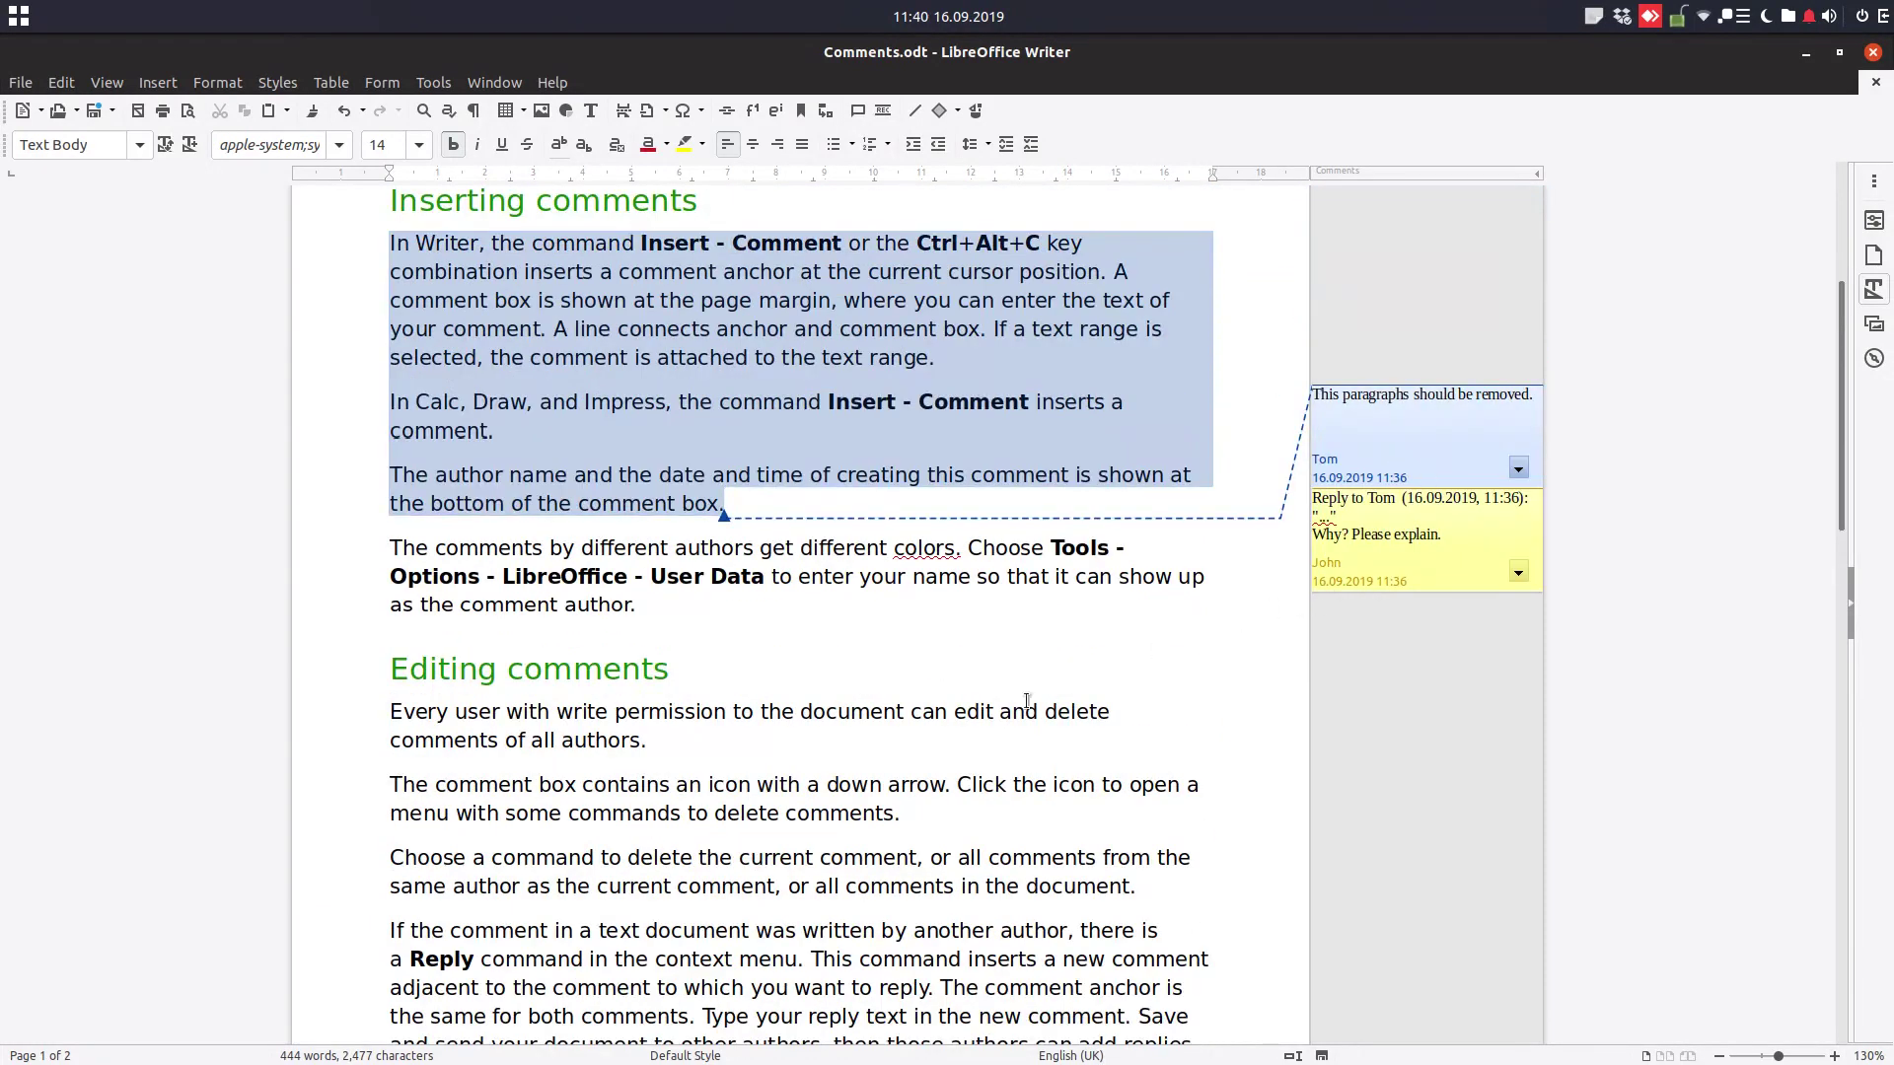
pyautogui.scroll(-3, 1023, 702)
pyautogui.scroll(-10, 972, 731)
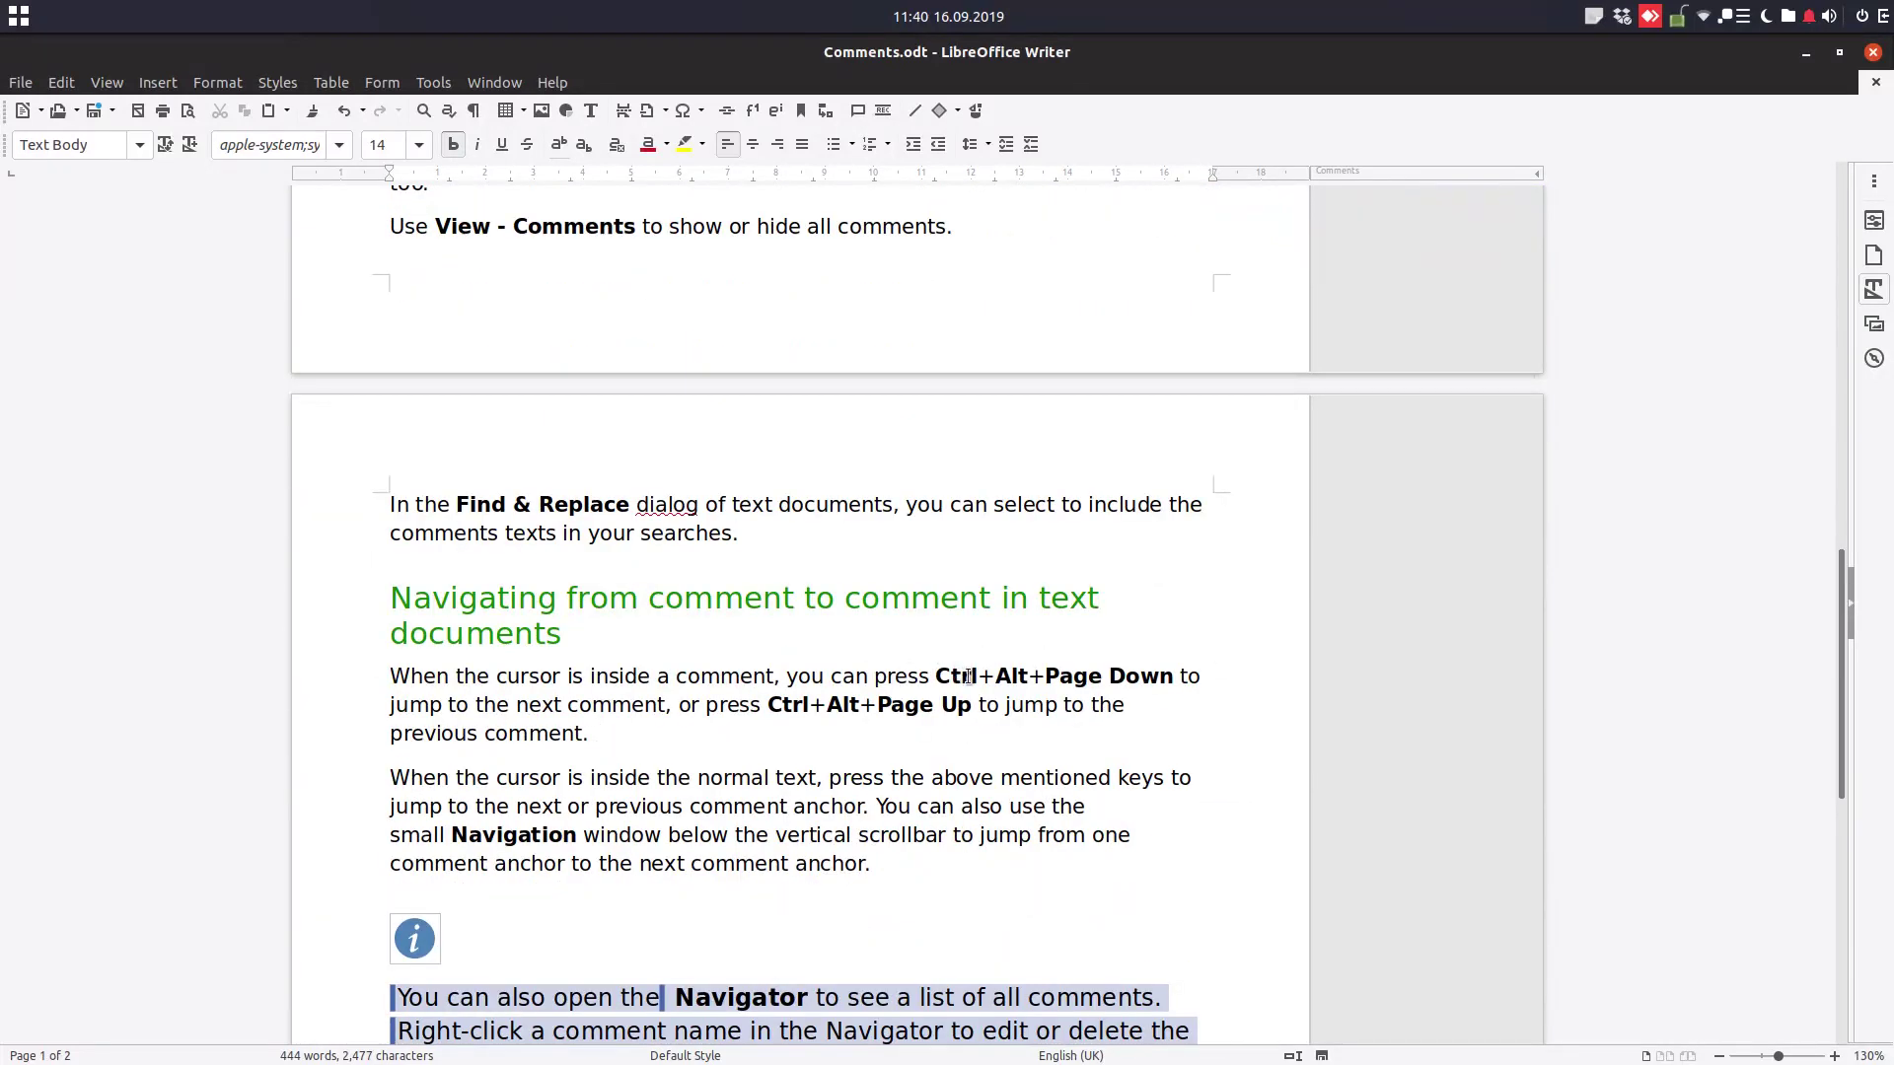
pyautogui.scroll(10, 1023, 676)
pyautogui.click(1382, 464)
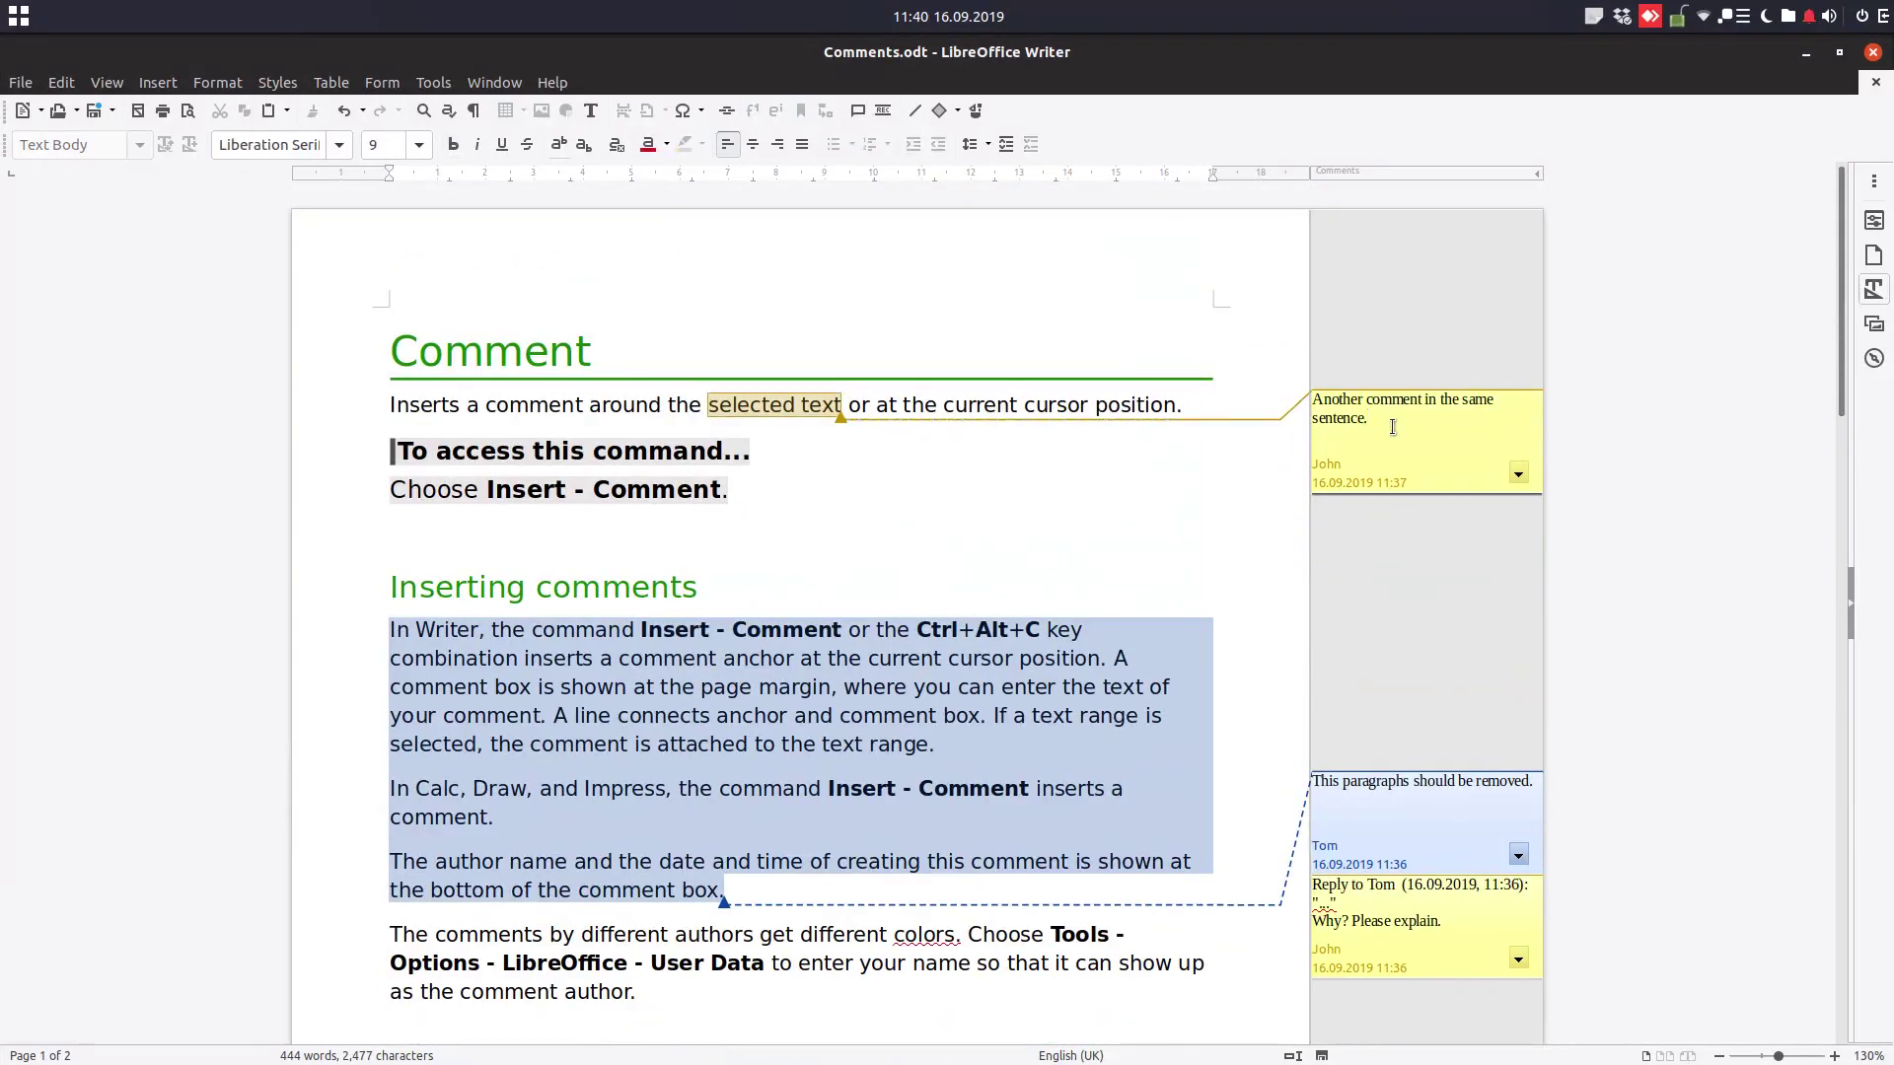
pyautogui.hotkey('ctrl', 'alt', 'pagedown')
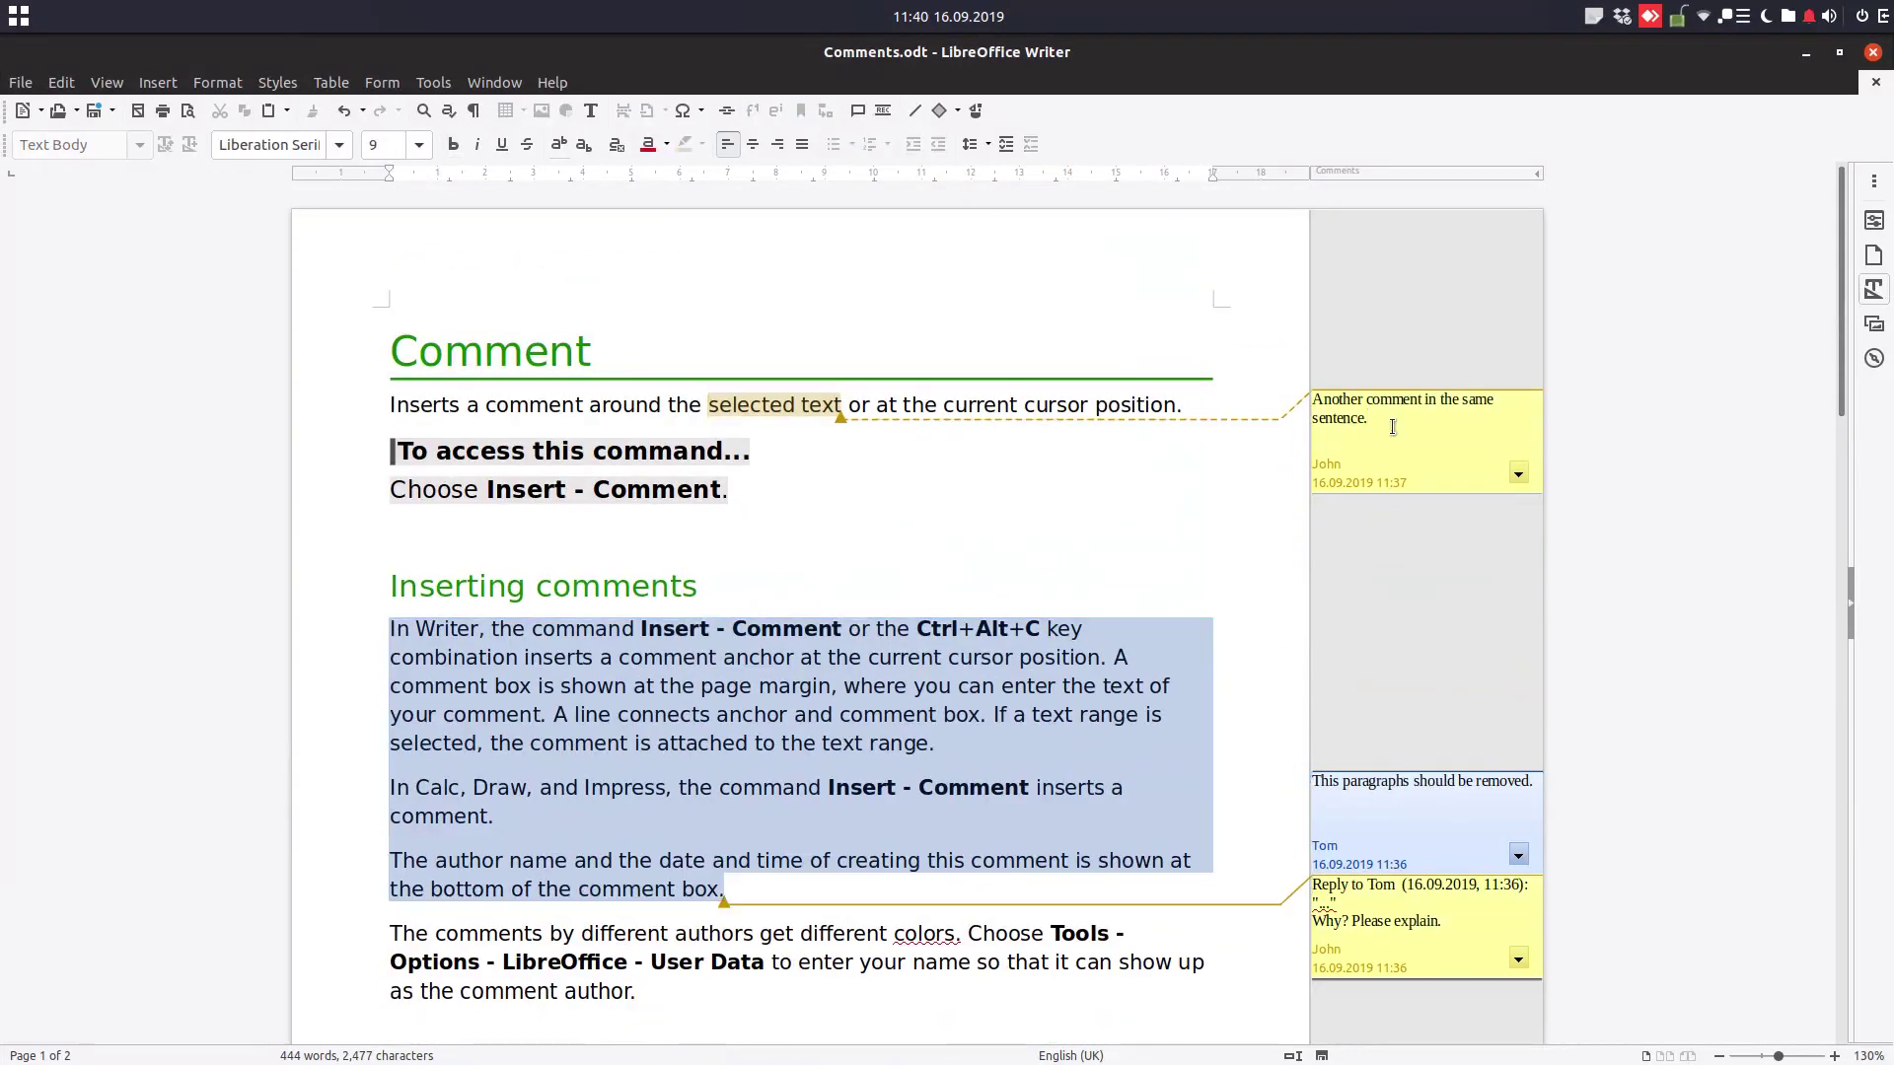
pyautogui.hotkey('ctrl', 'alt', 'pageup')
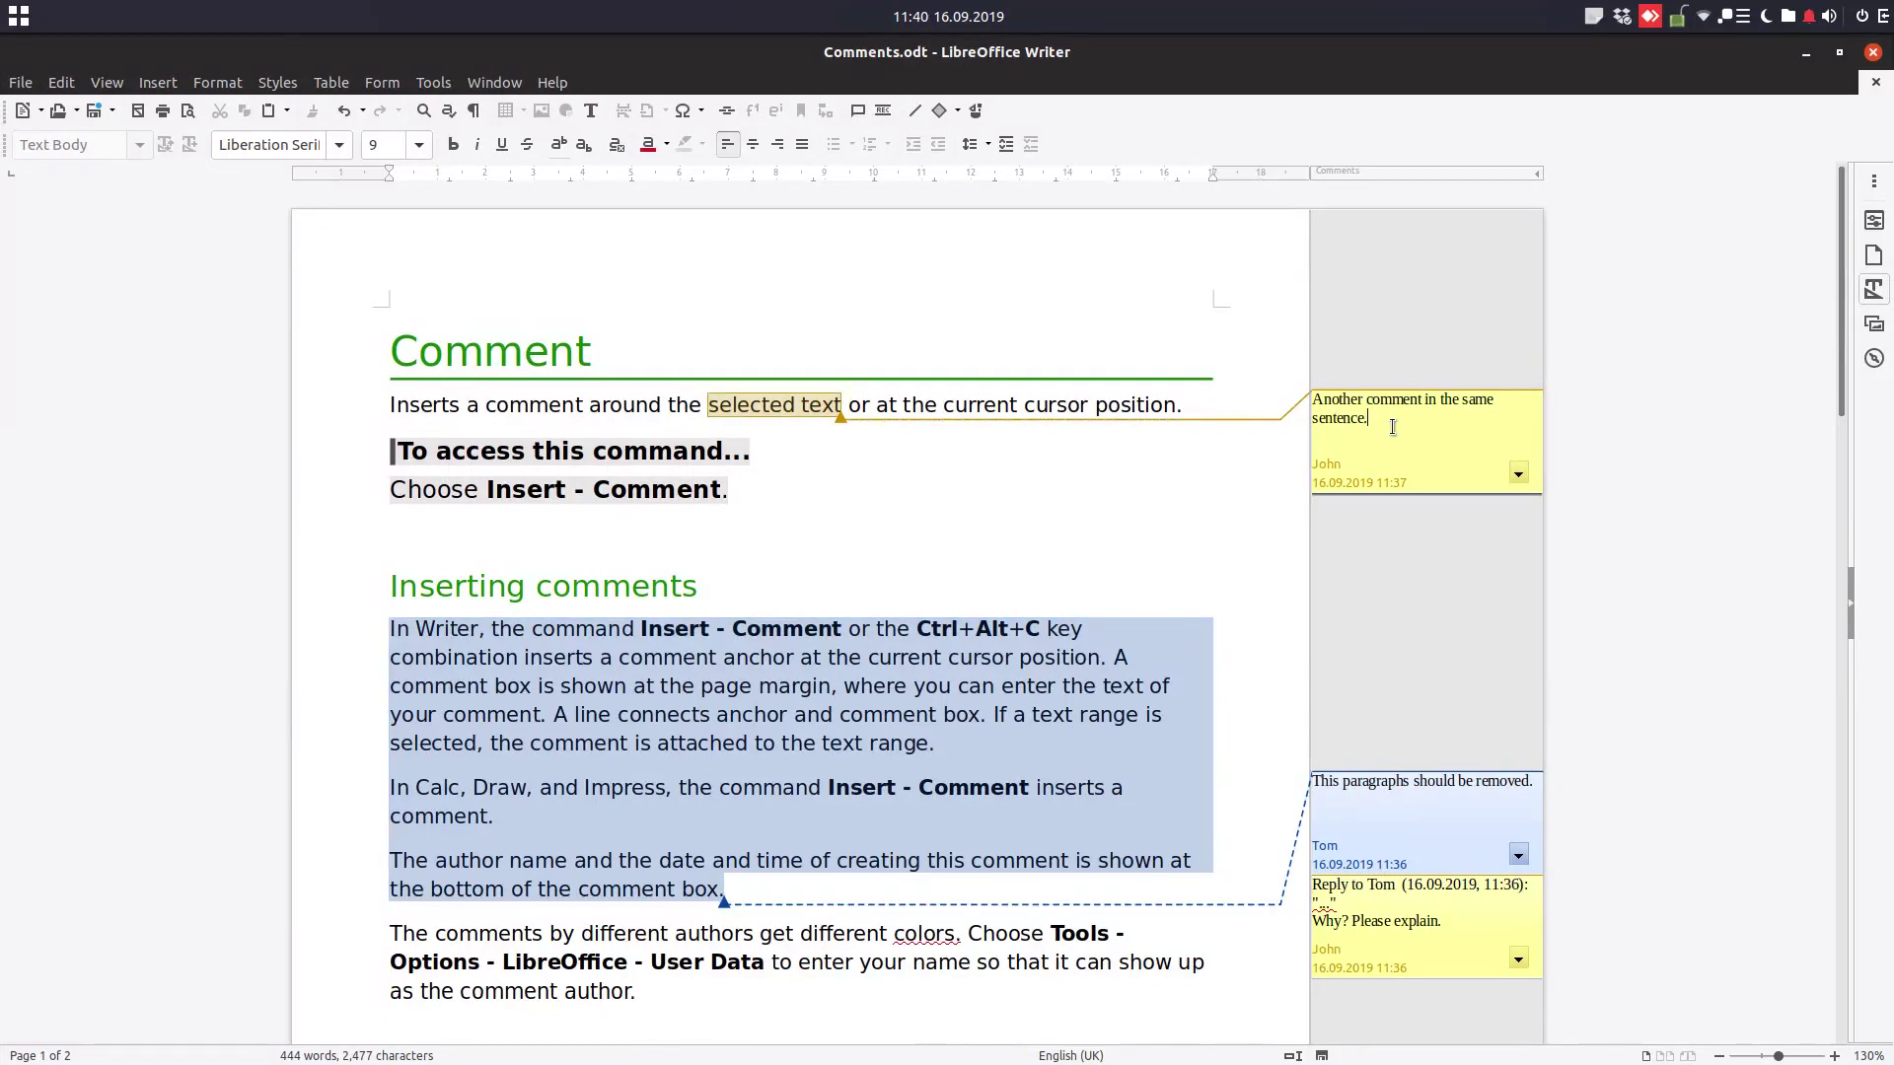
pyautogui.hotkey('ctrl', 'alt', 'pagedown')
# Step: Select the 'Ctrl+Alt+Page Down' shortcut text on page 2
pyautogui.scroll(-15, 1136, 630)
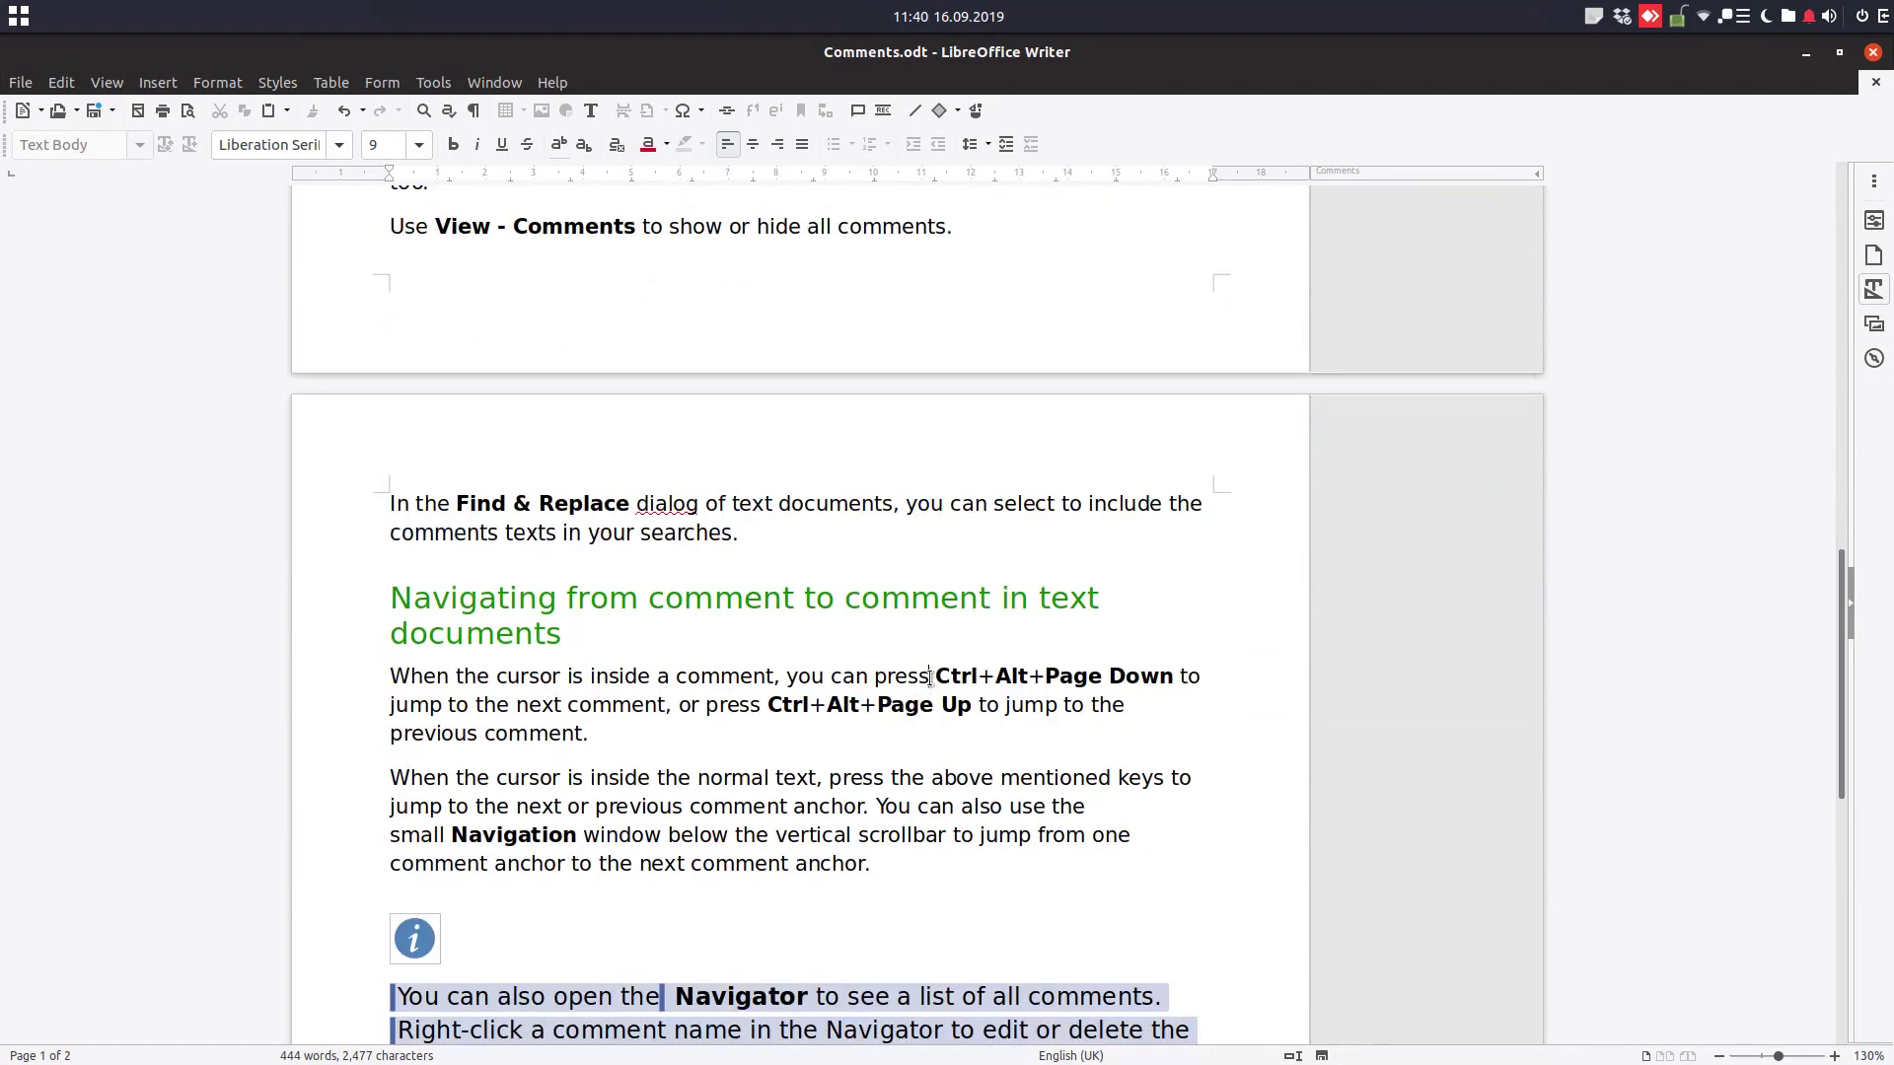
pyautogui.moveTo(930, 678); pyautogui.dragTo(1175, 668)
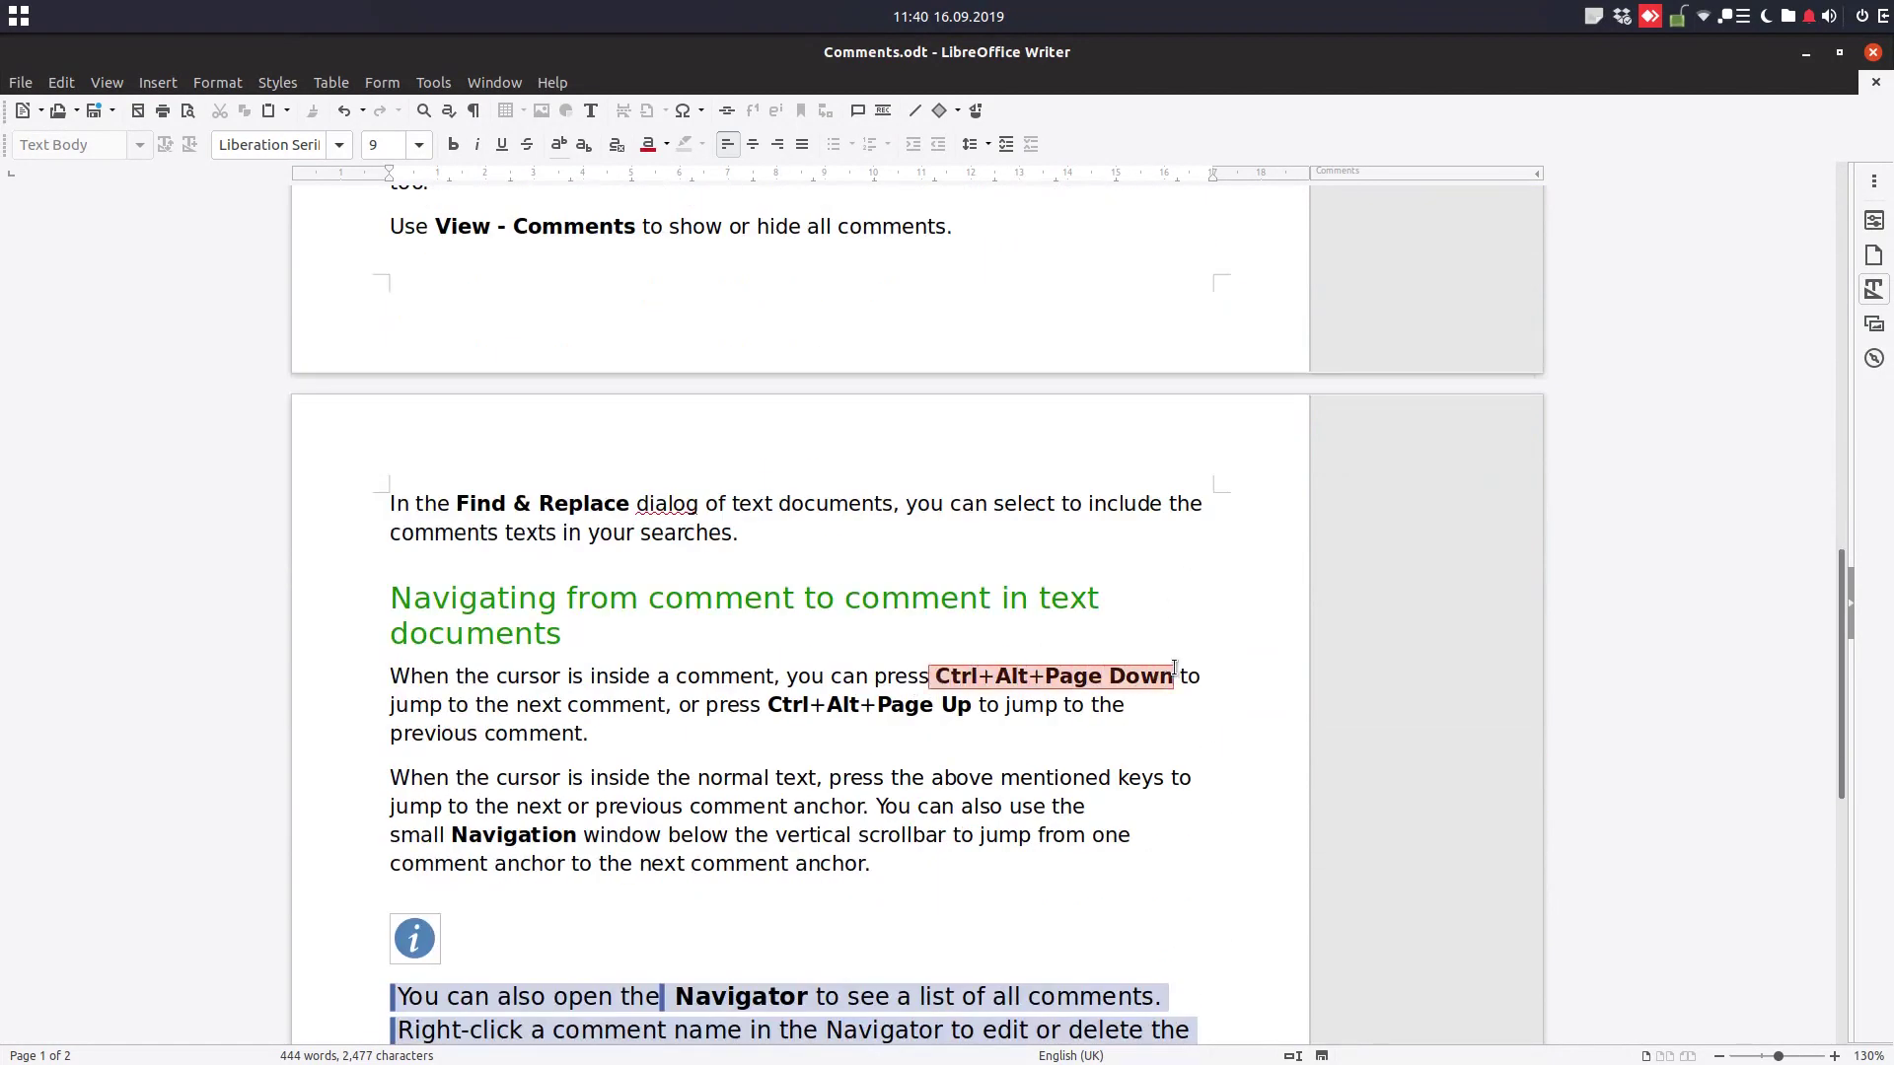
pyautogui.scroll(4, 1175, 667)
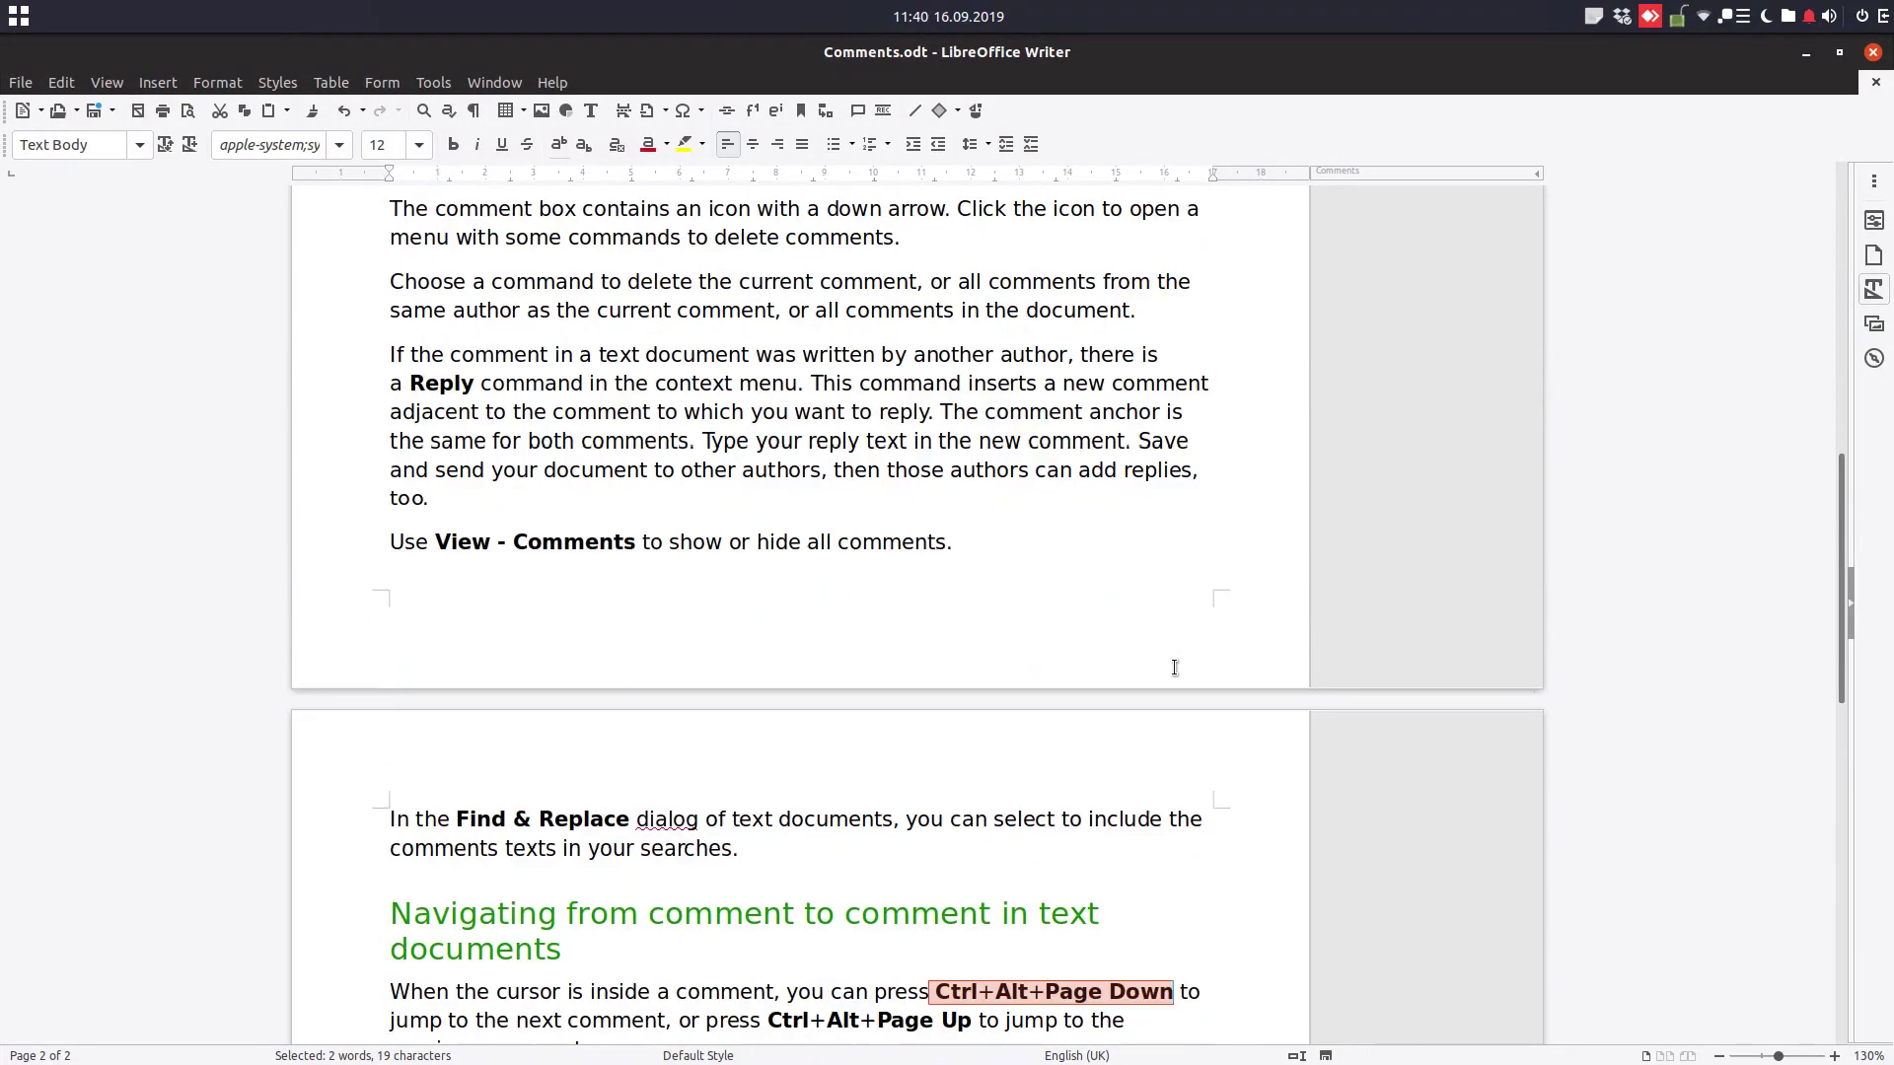
pyautogui.scroll(-8, 1175, 668)
# Step: Clear the selection and show Help > About LibreOffice with version 6.3.1.2
pyautogui.click(1141, 663)
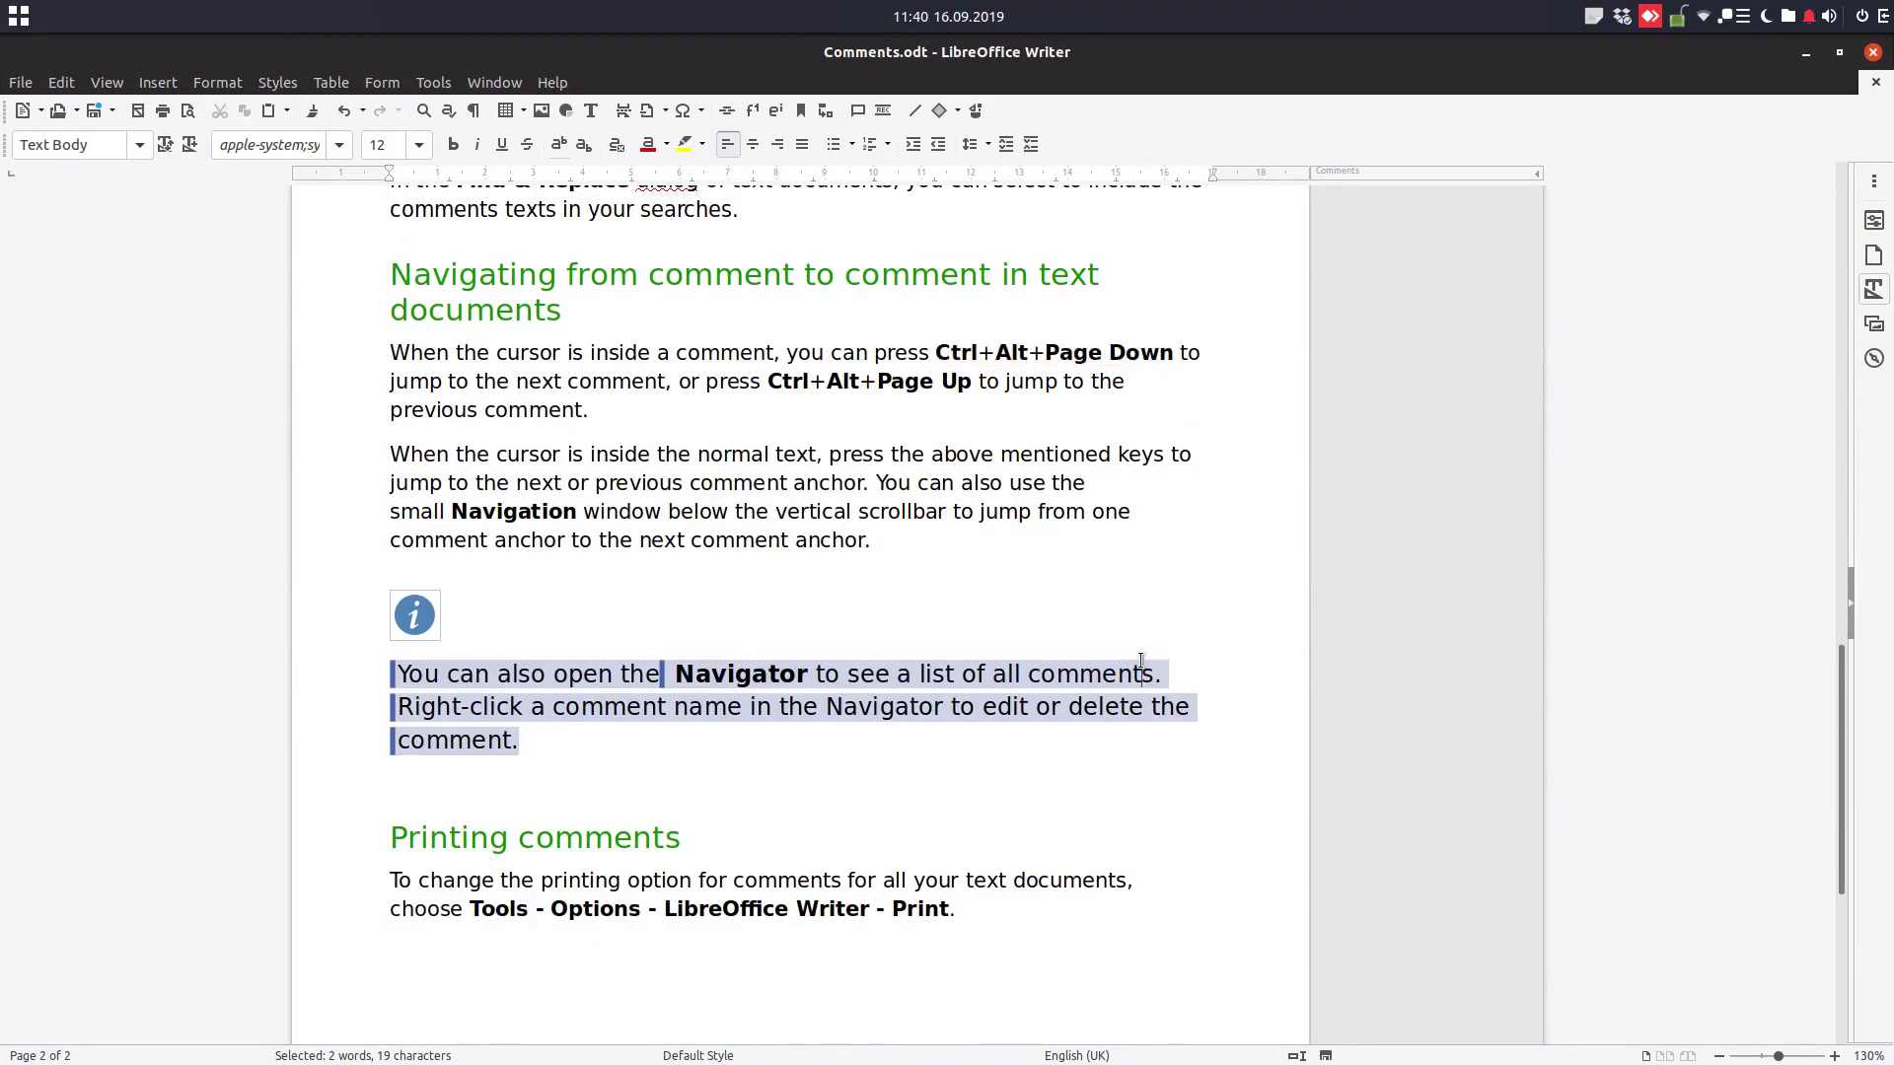
pyautogui.click(566, 85)
pyautogui.click(601, 387)
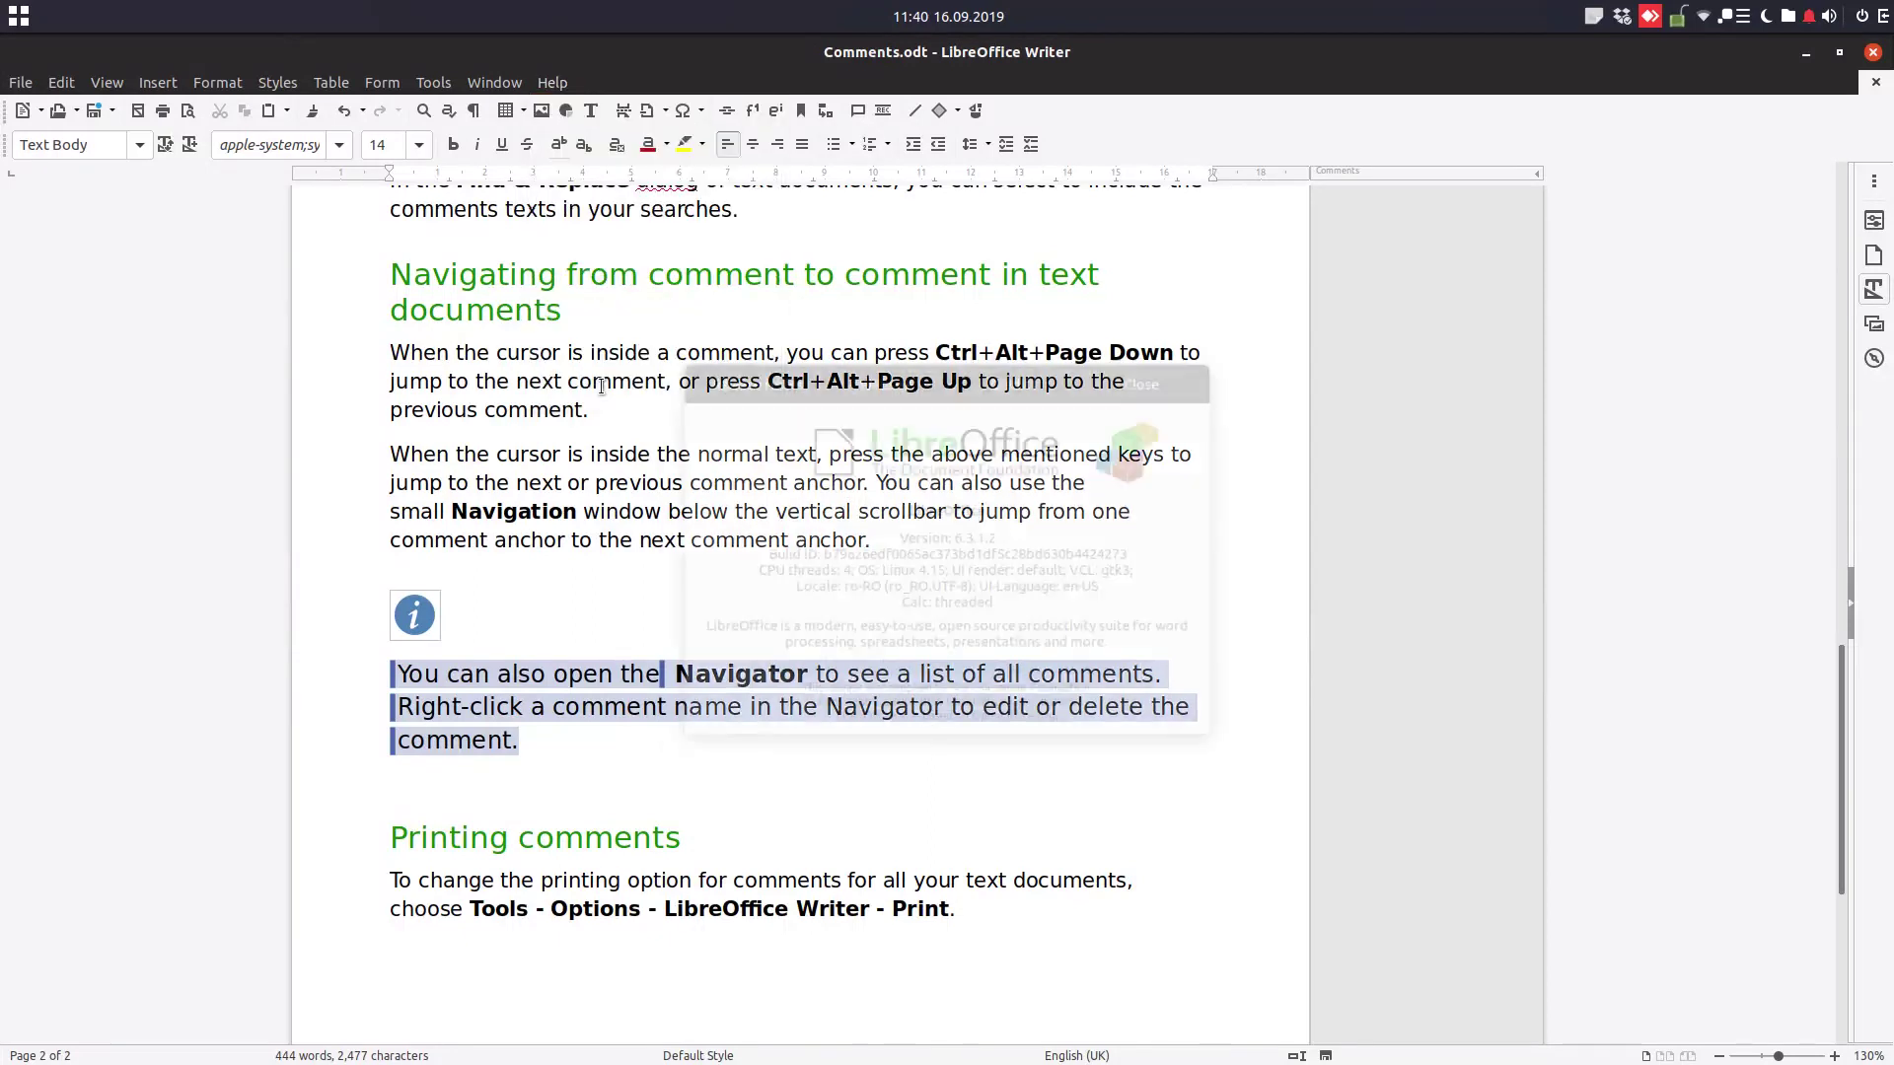